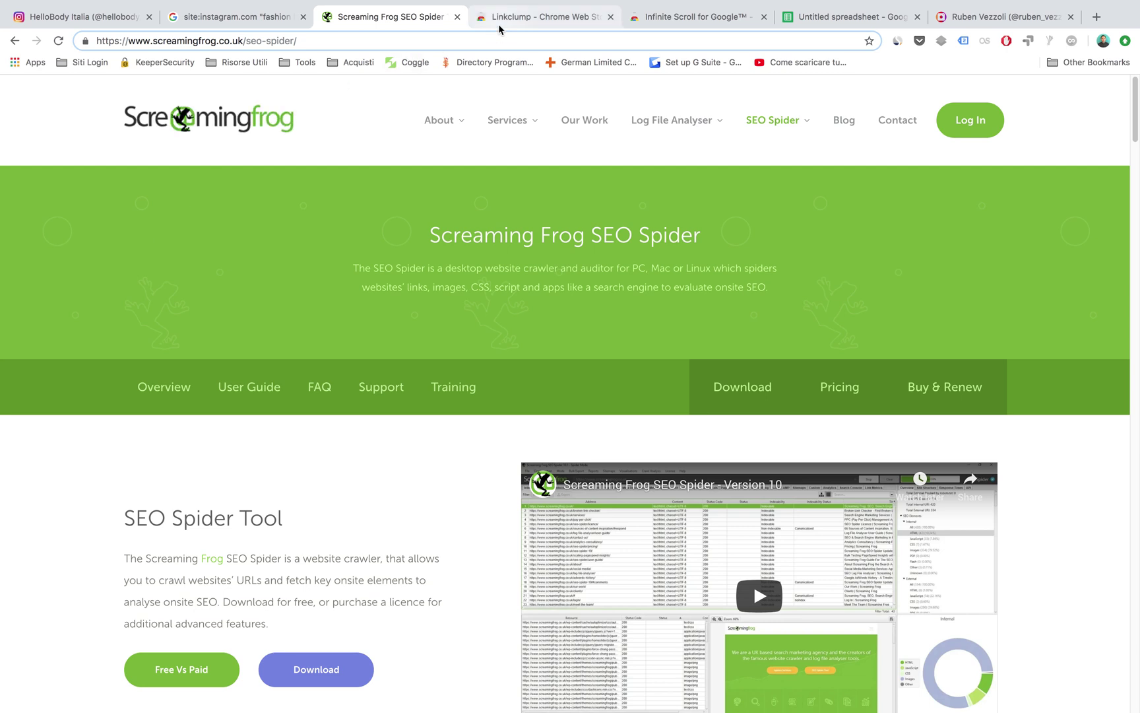
# Look over the Linkclump and Infinite Scroll for Google store pages, then return to the Milan fashion blogger results
pyautogui.click(500, 27)
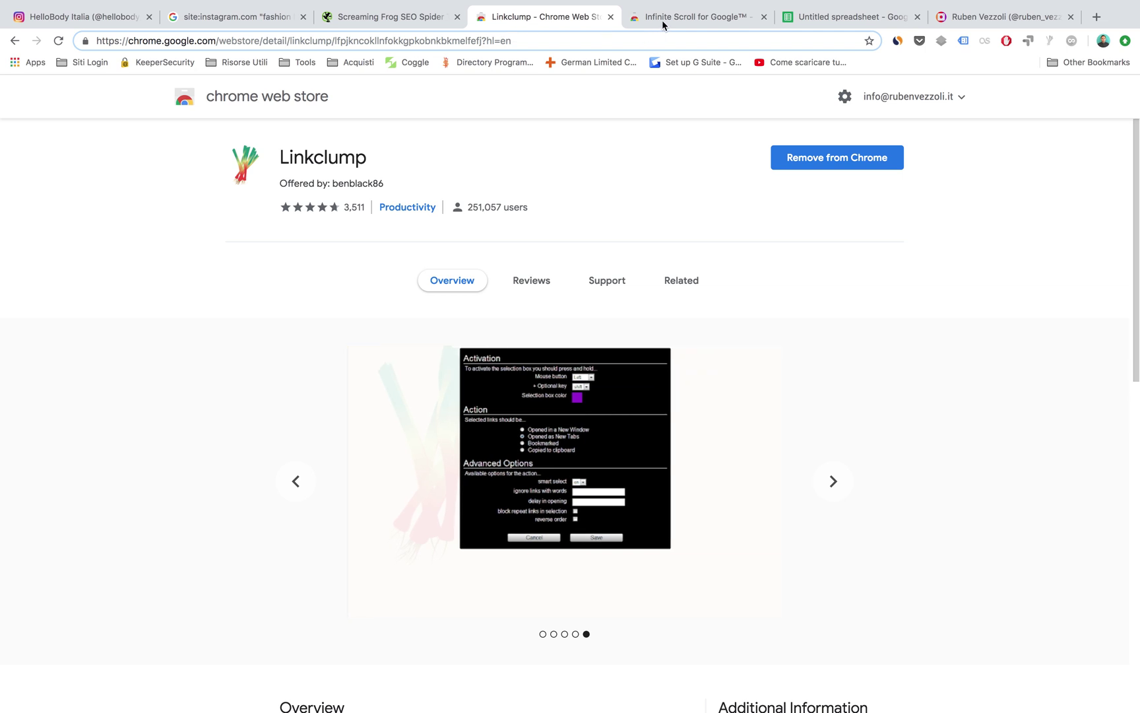
pyautogui.click(662, 17)
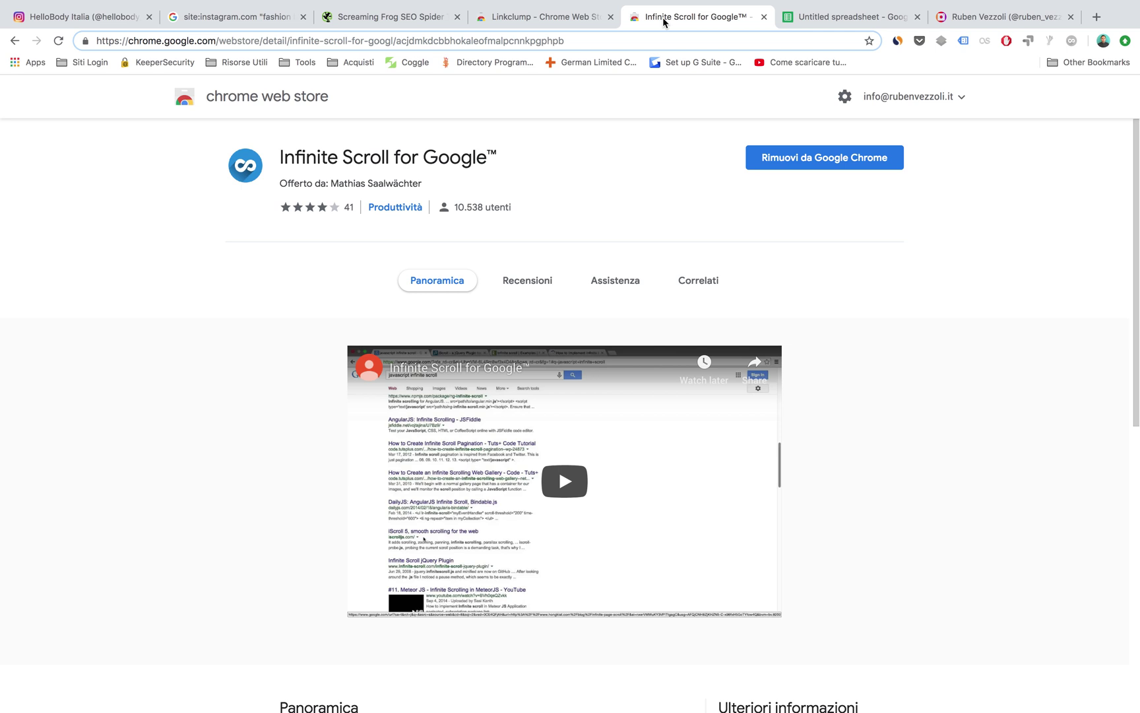
pyautogui.click(258, 25)
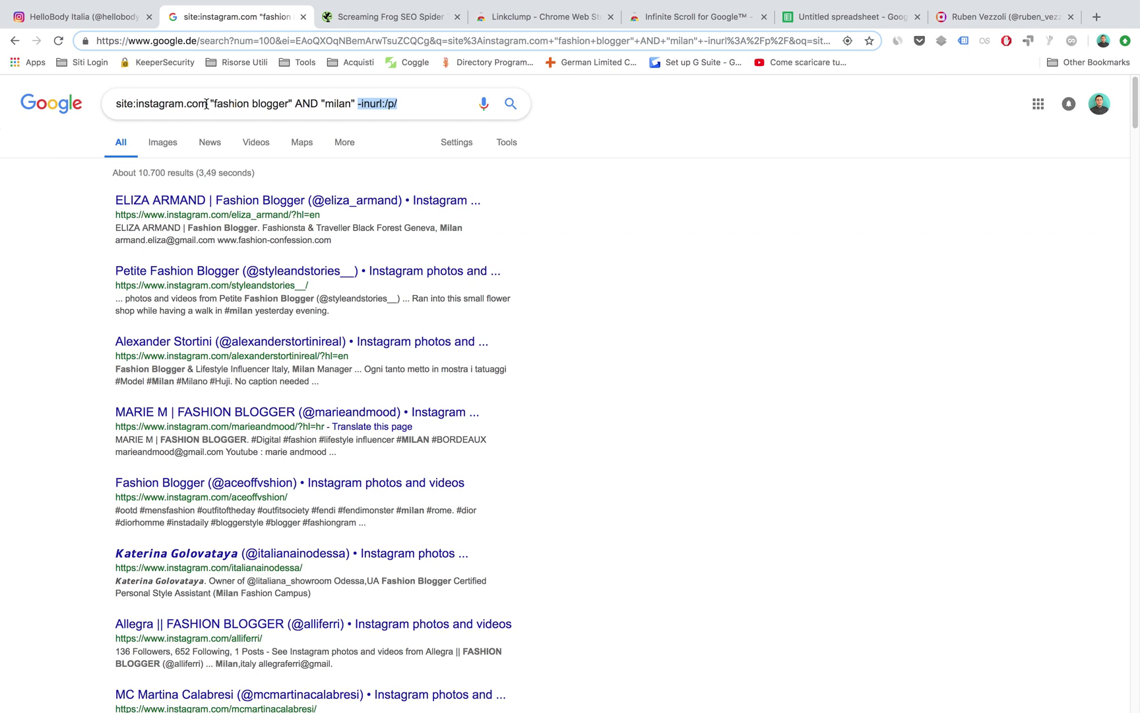
pyautogui.moveTo(207, 104); pyautogui.dragTo(107, 106)
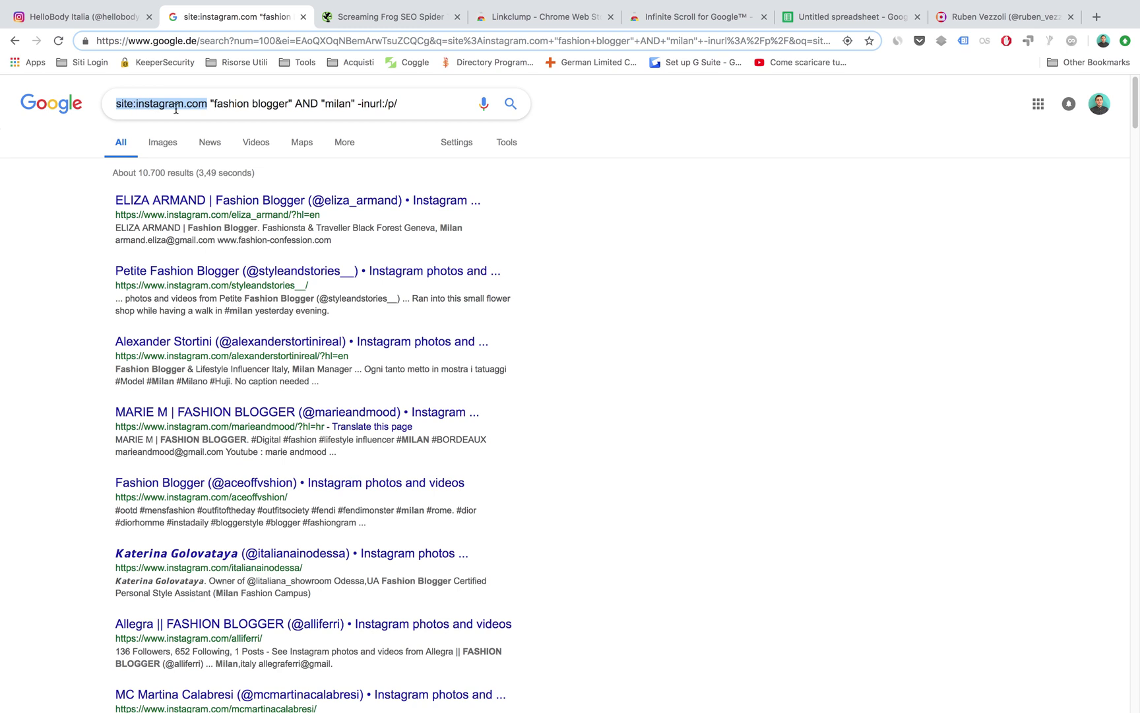
pyautogui.click(137, 104)
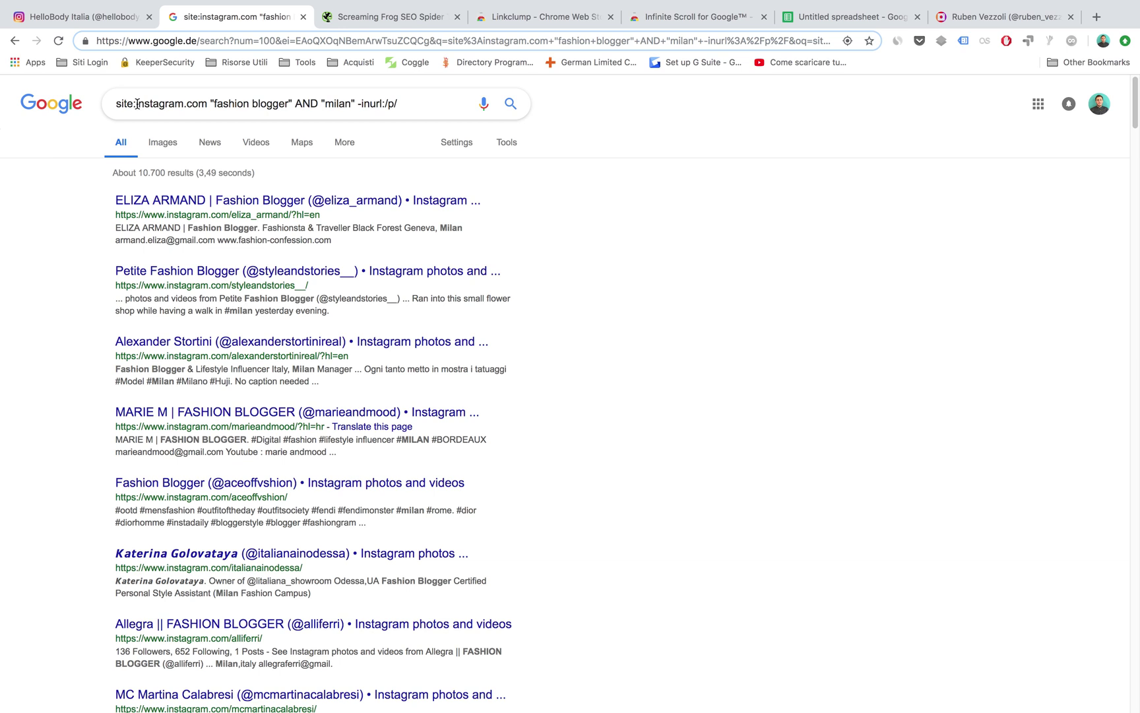
pyautogui.moveTo(208, 104); pyautogui.dragTo(108, 109)
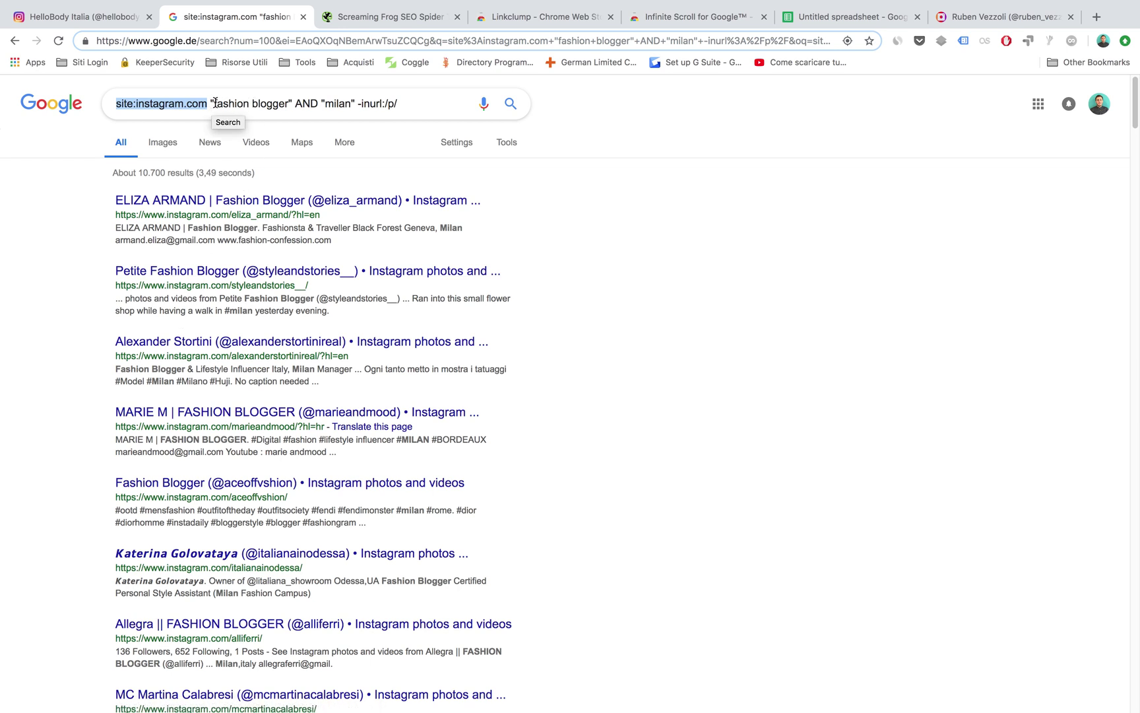
pyautogui.moveTo(215, 102); pyautogui.dragTo(289, 102)
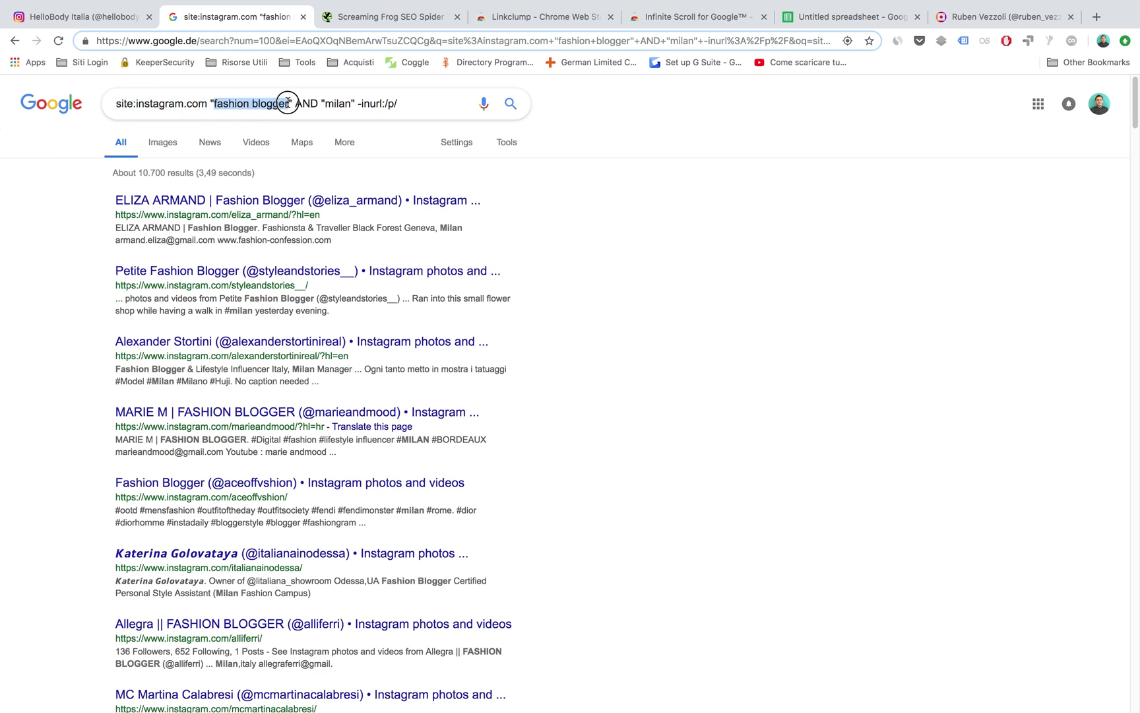
pyautogui.doubleClick(334, 104)
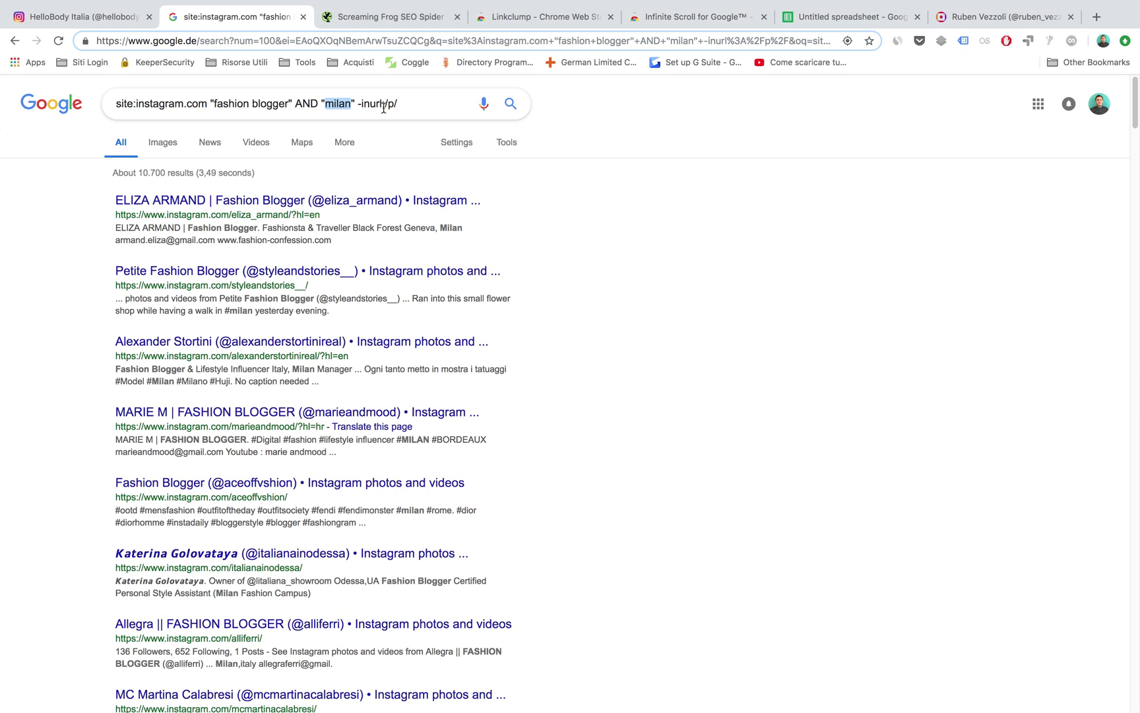
pyautogui.moveTo(400, 104); pyautogui.dragTo(358, 104)
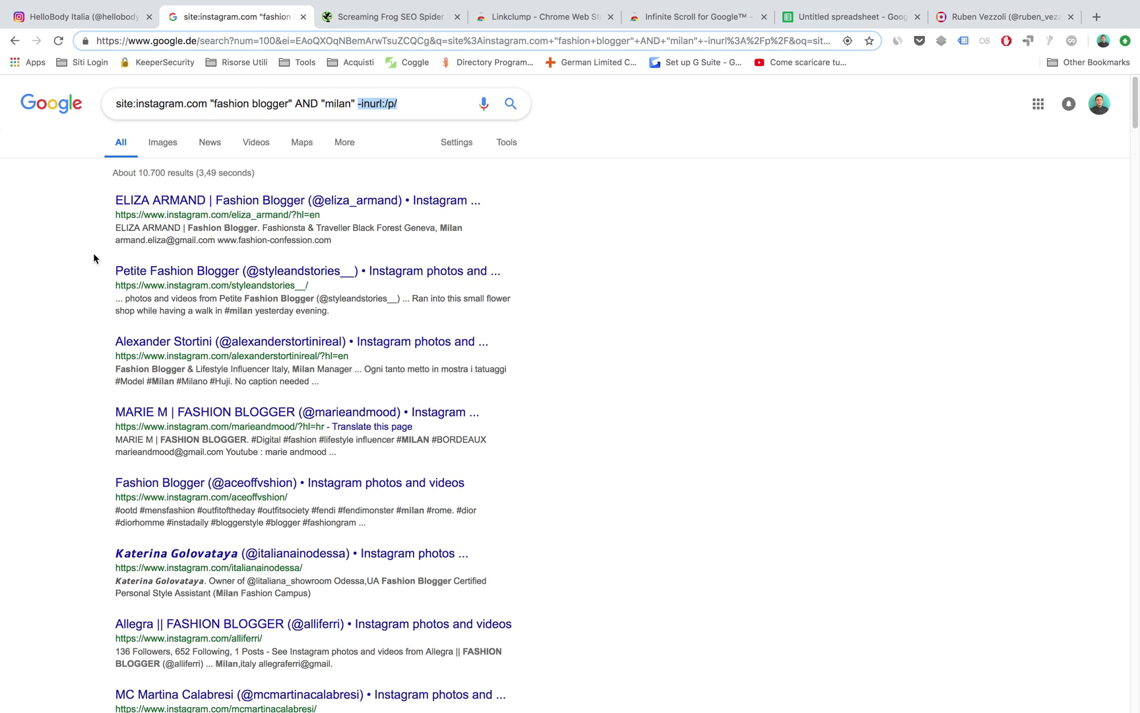
pyautogui.click(104, 26)
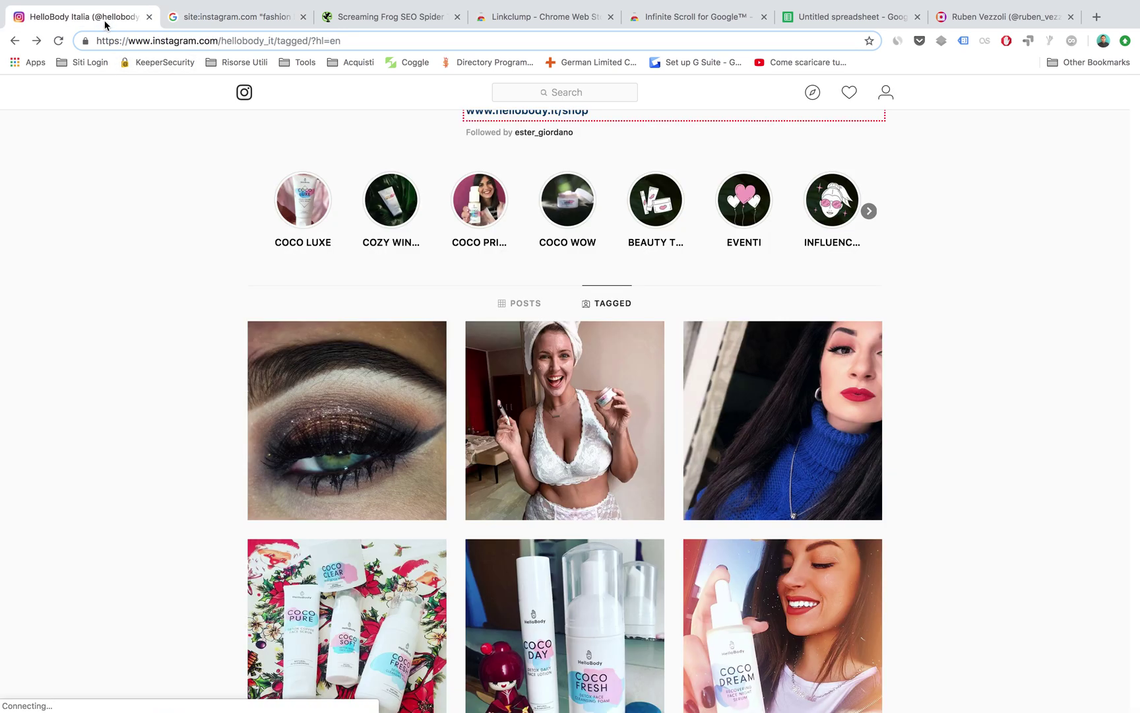
# Browse the HelloBody Italia profile and the posts it is tagged in
pyautogui.scroll(3, 127, 280)
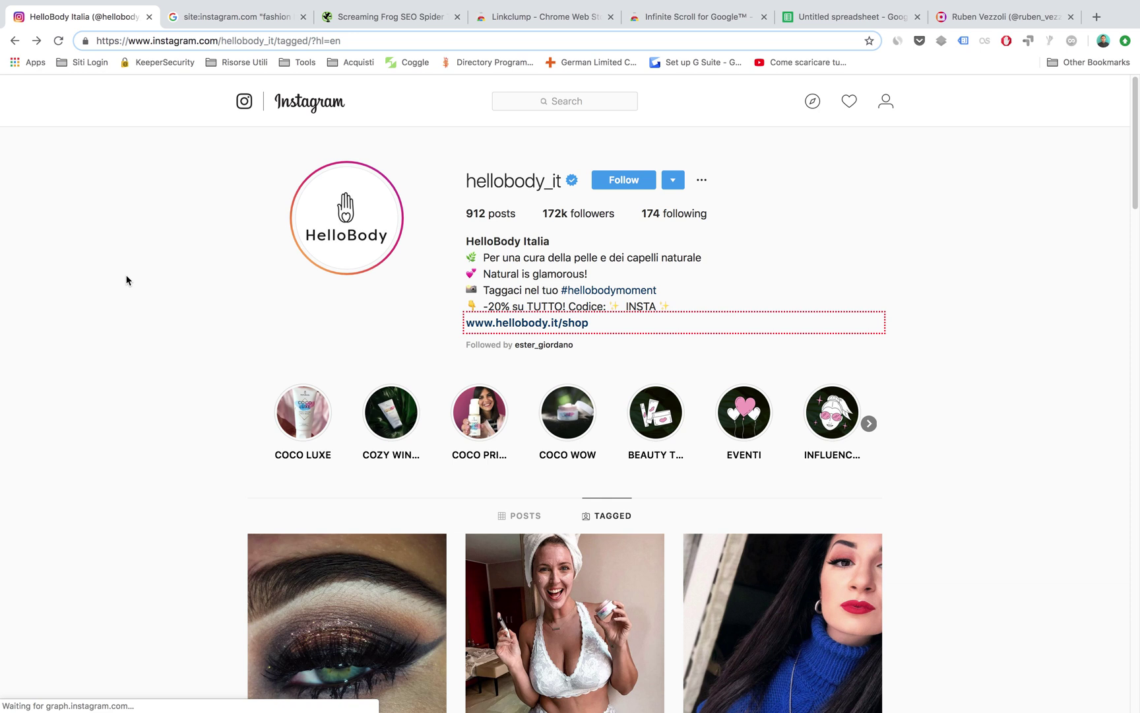
pyautogui.scroll(-4, 127, 280)
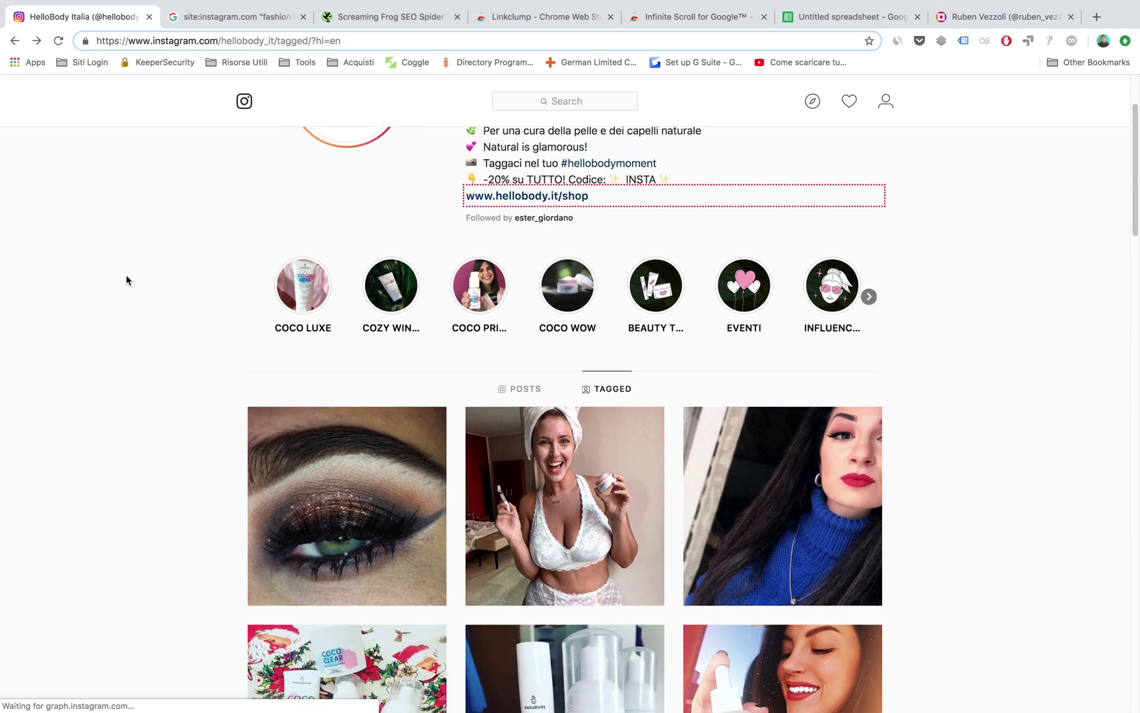
pyautogui.click(614, 281)
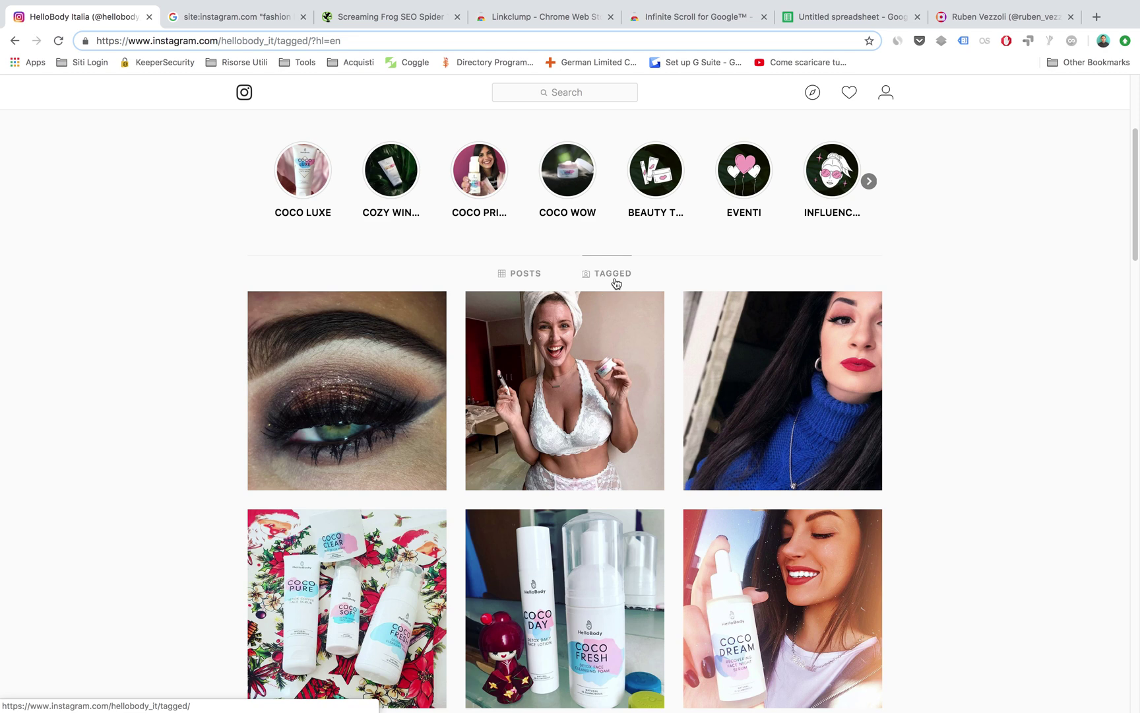
pyautogui.scroll(-2, 616, 283)
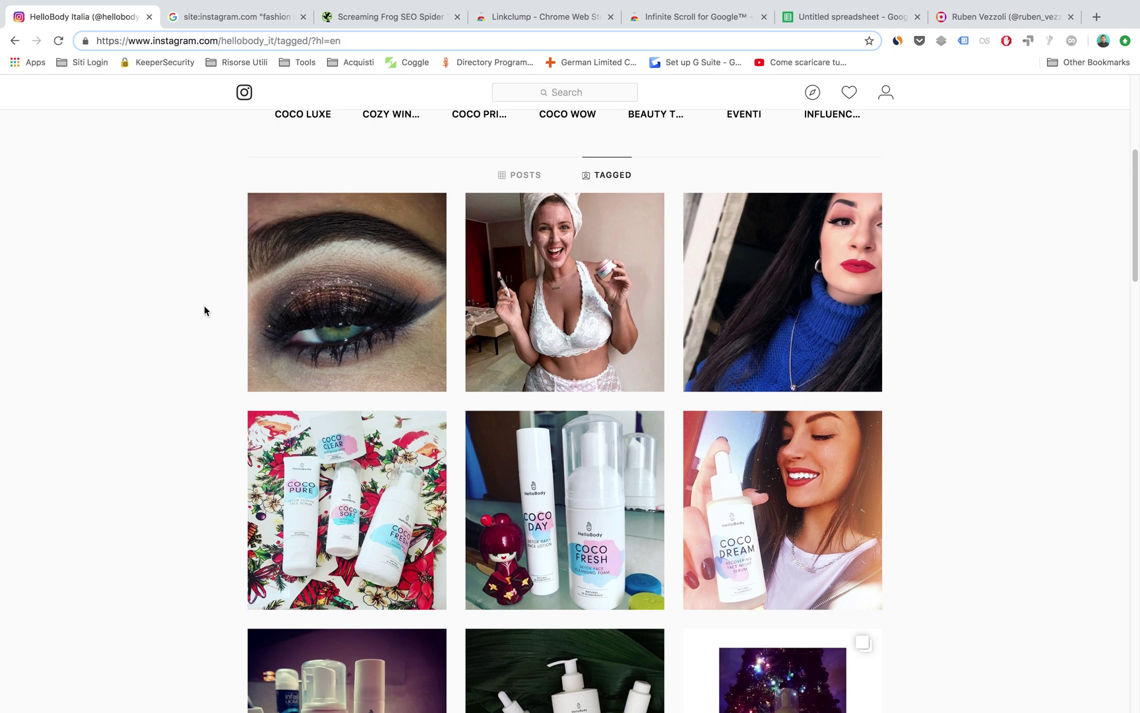
pyautogui.scroll(1, 203, 306)
pyautogui.scroll(-1, 204, 311)
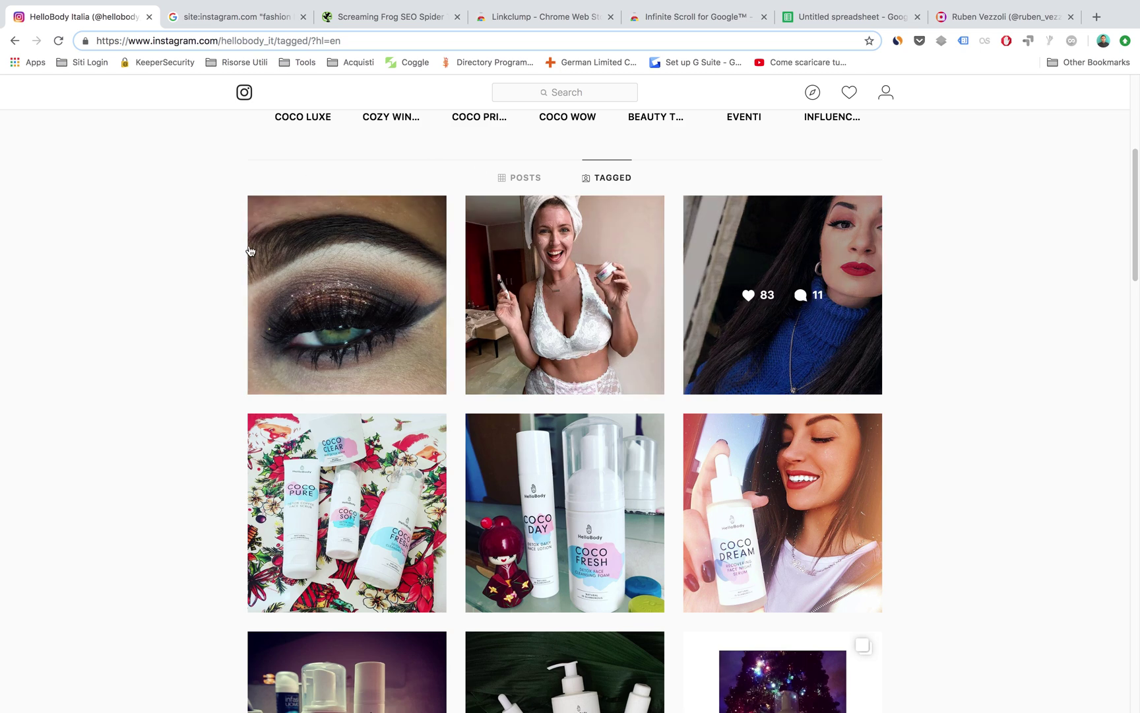
# Go back to the fashion blogger Milan results and scroll down the list
pyautogui.click(224, 24)
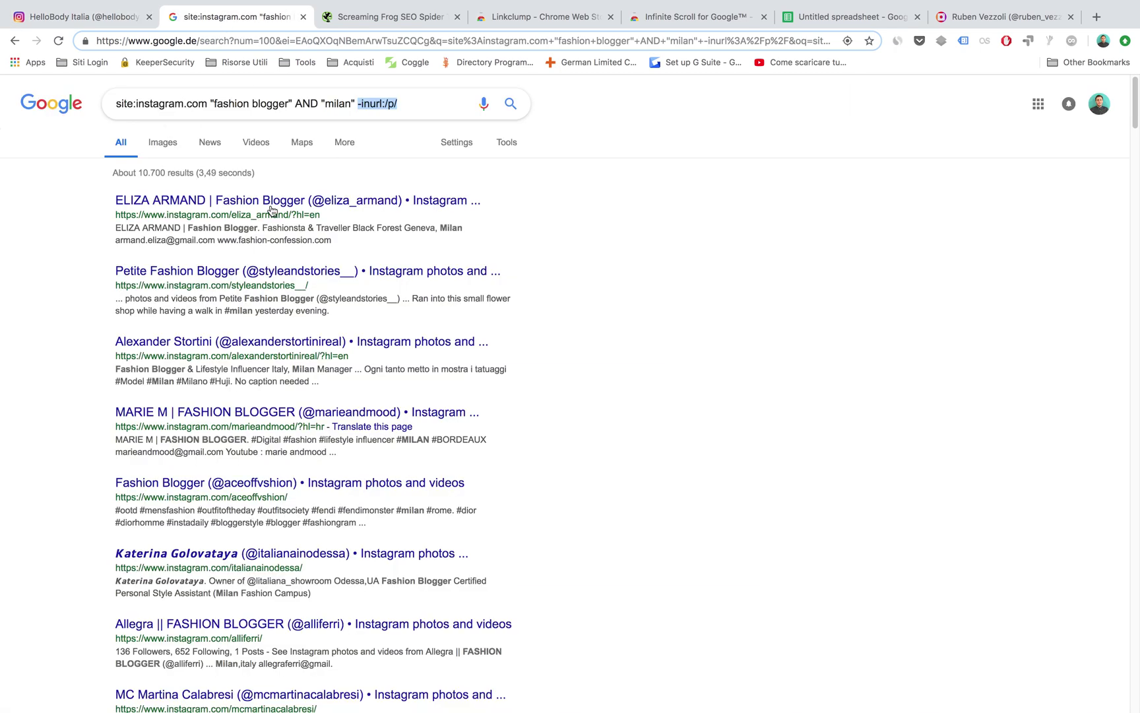
pyautogui.scroll(-3, 272, 210)
pyautogui.scroll(-2, 271, 210)
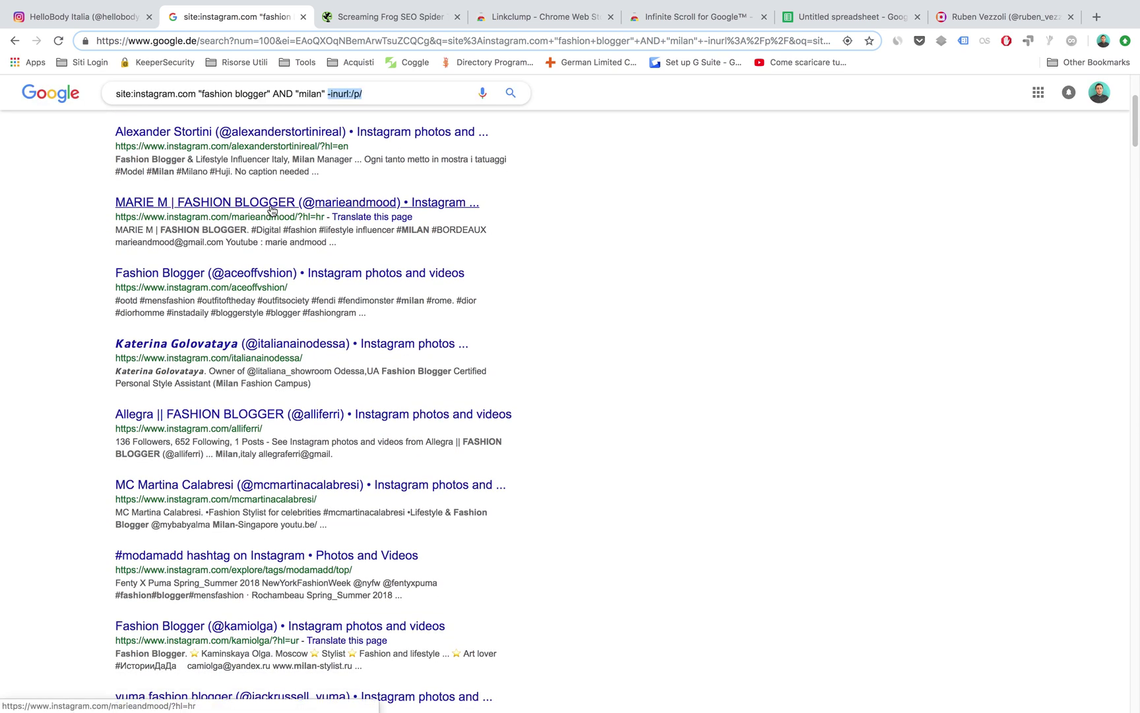
# Change Linkclump's copy-to-clipboard action to copy URLs only and save it
pyautogui.click(535, 18)
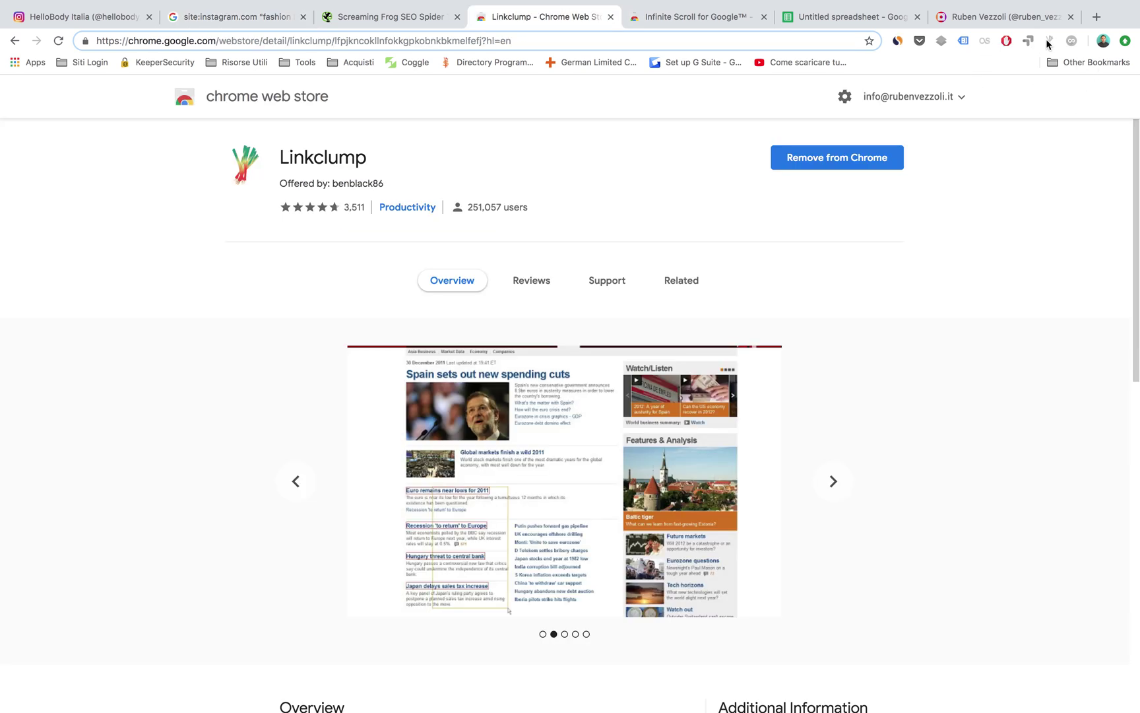
pyautogui.rightClick(1047, 42)
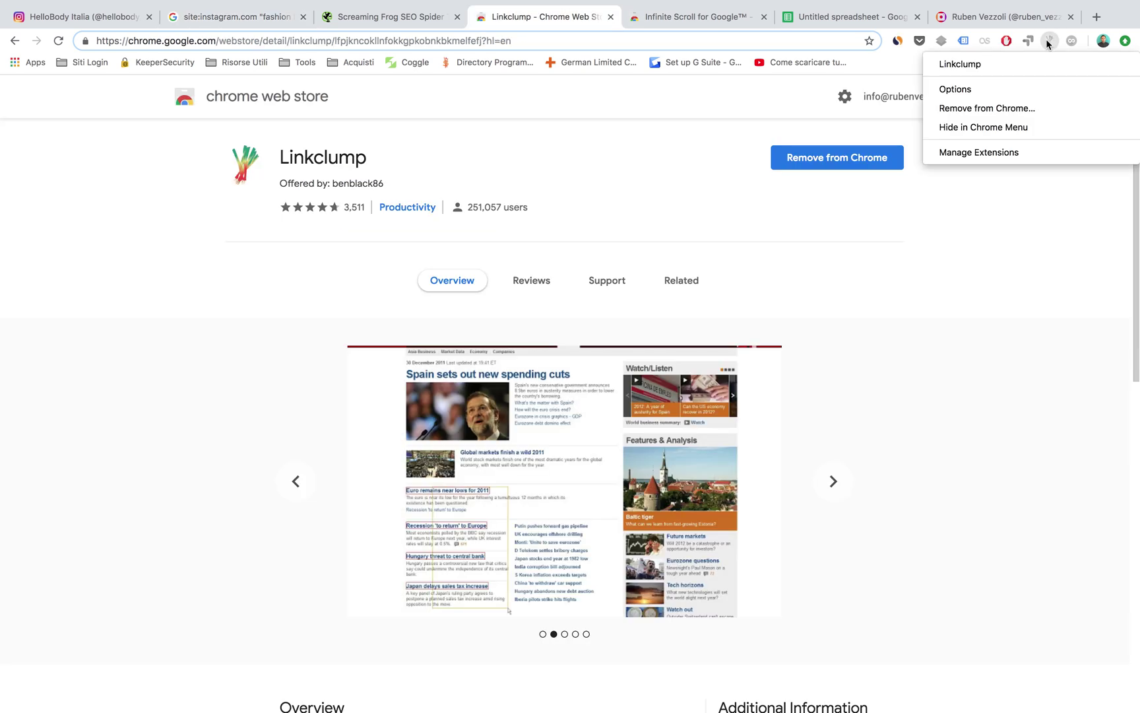
pyautogui.click(958, 92)
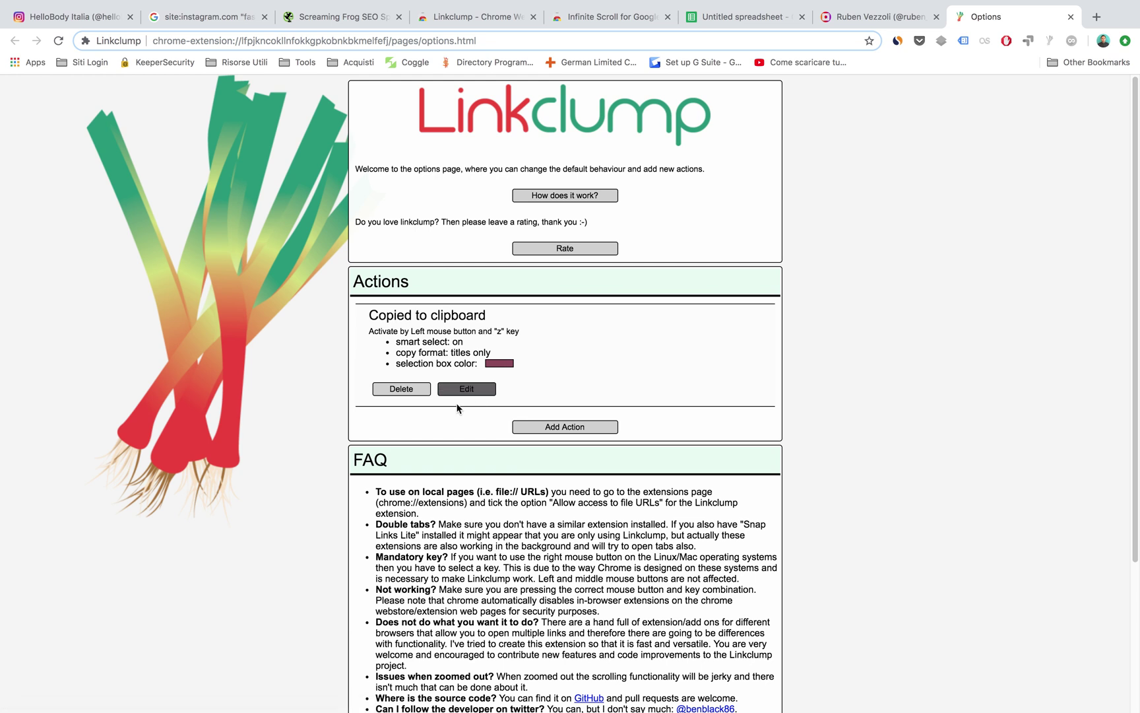
pyautogui.click(466, 389)
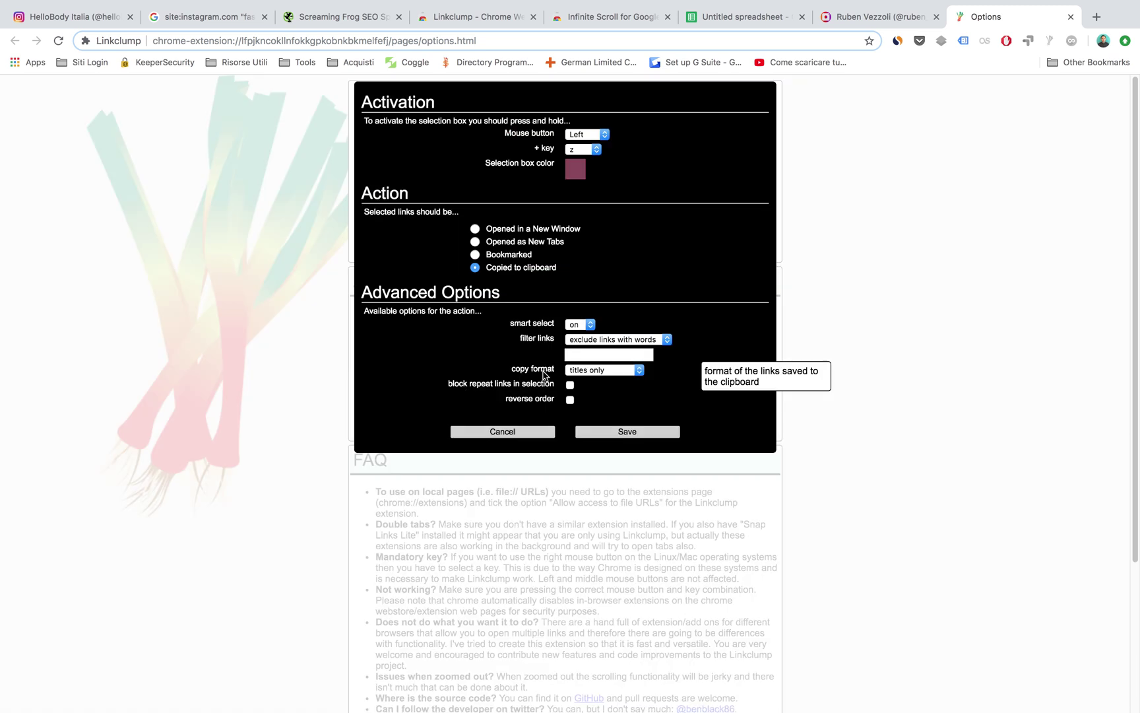
pyautogui.click(585, 373)
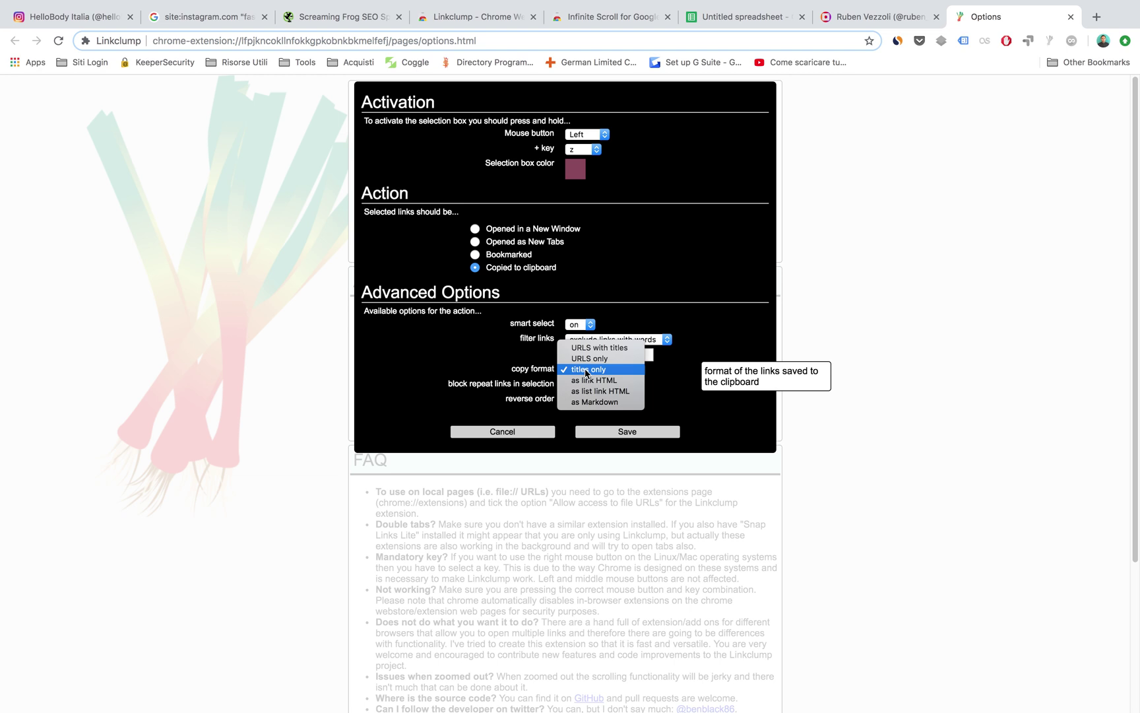
pyautogui.click(586, 367)
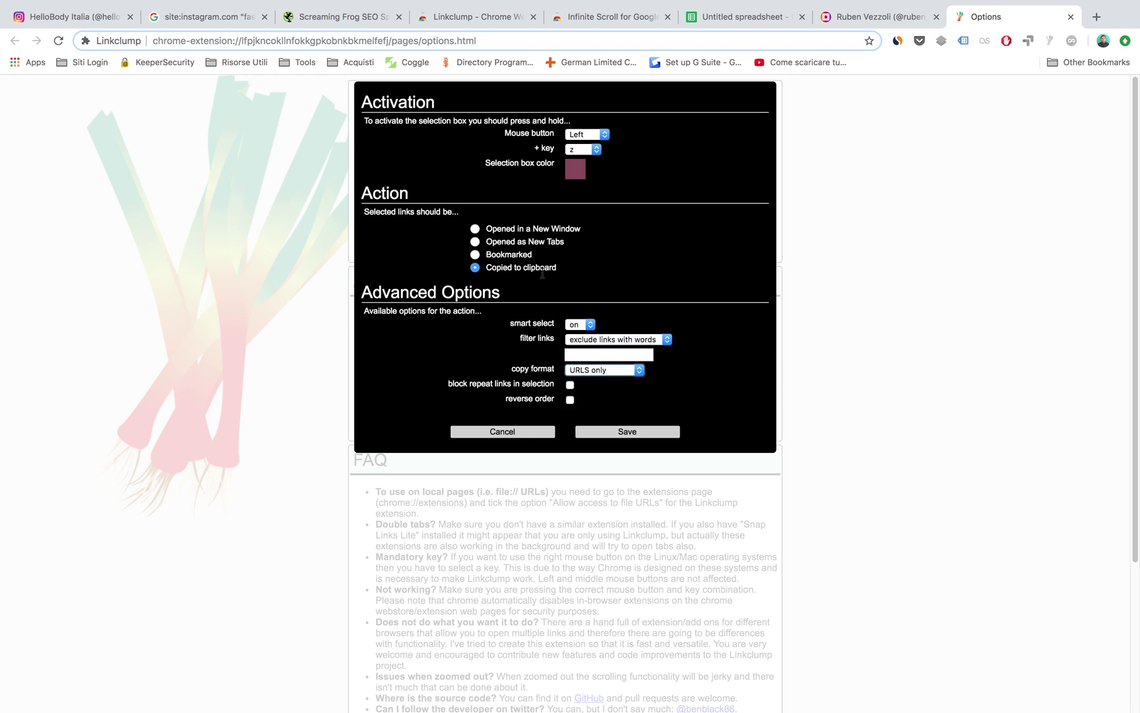
pyautogui.click(613, 432)
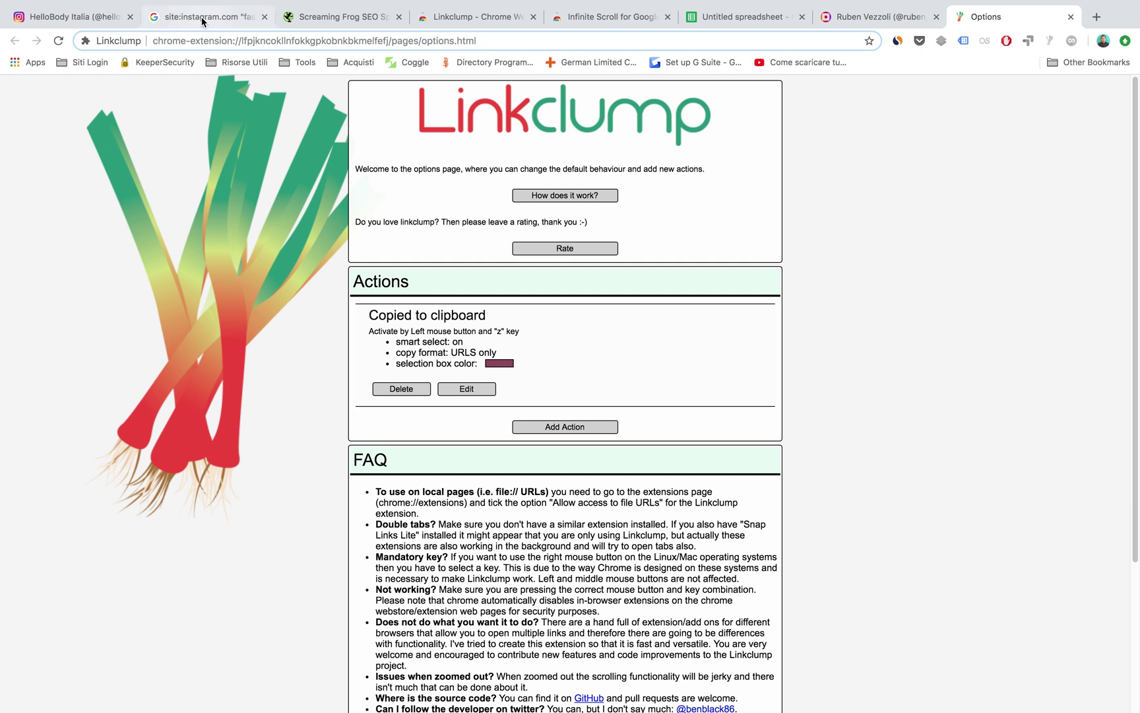
pyautogui.click(585, 19)
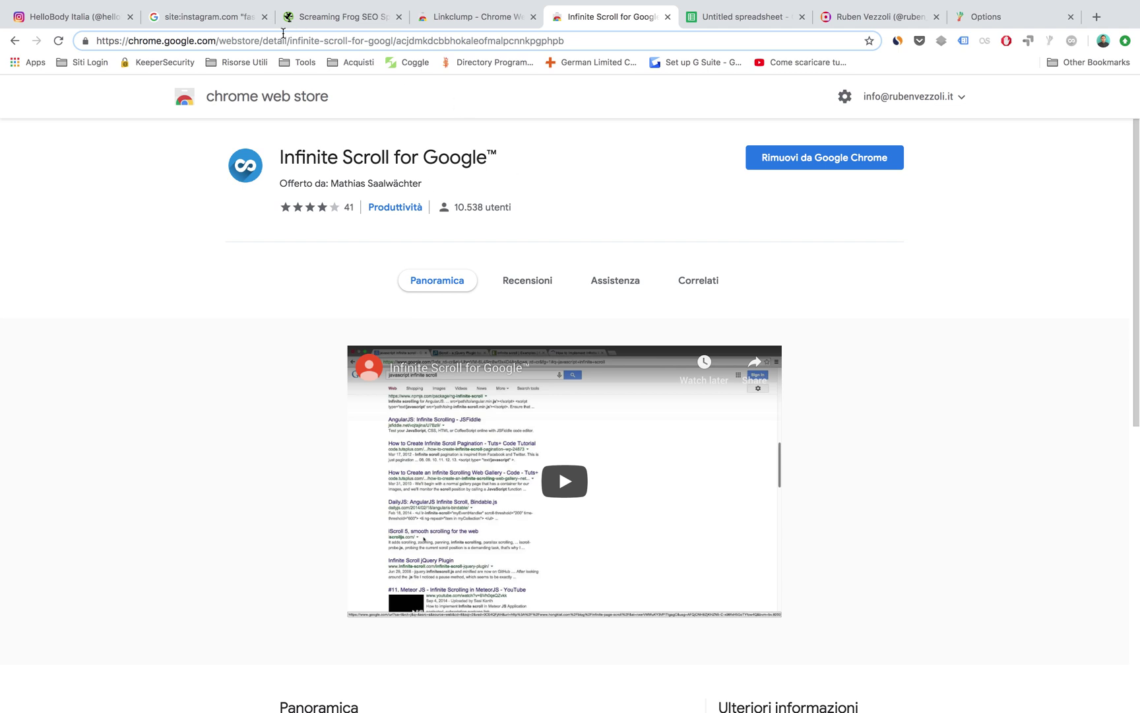
# Return to the fashion blogger search results and scroll through them
pyautogui.click(225, 26)
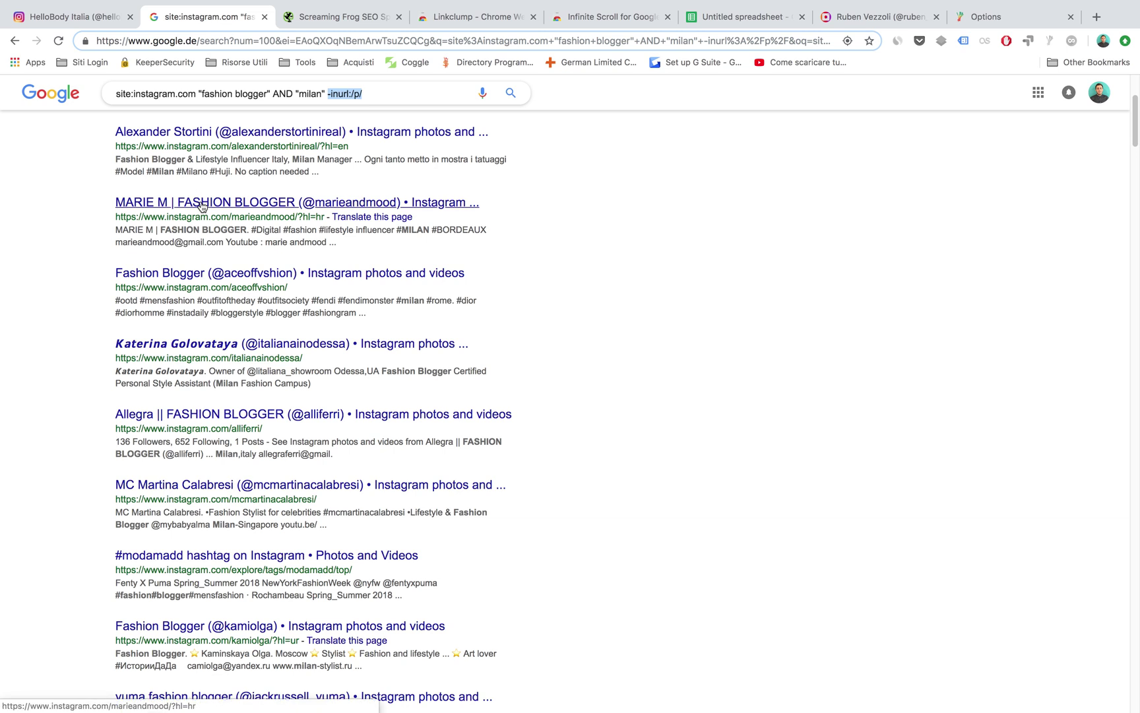
pyautogui.scroll(-7, 202, 206)
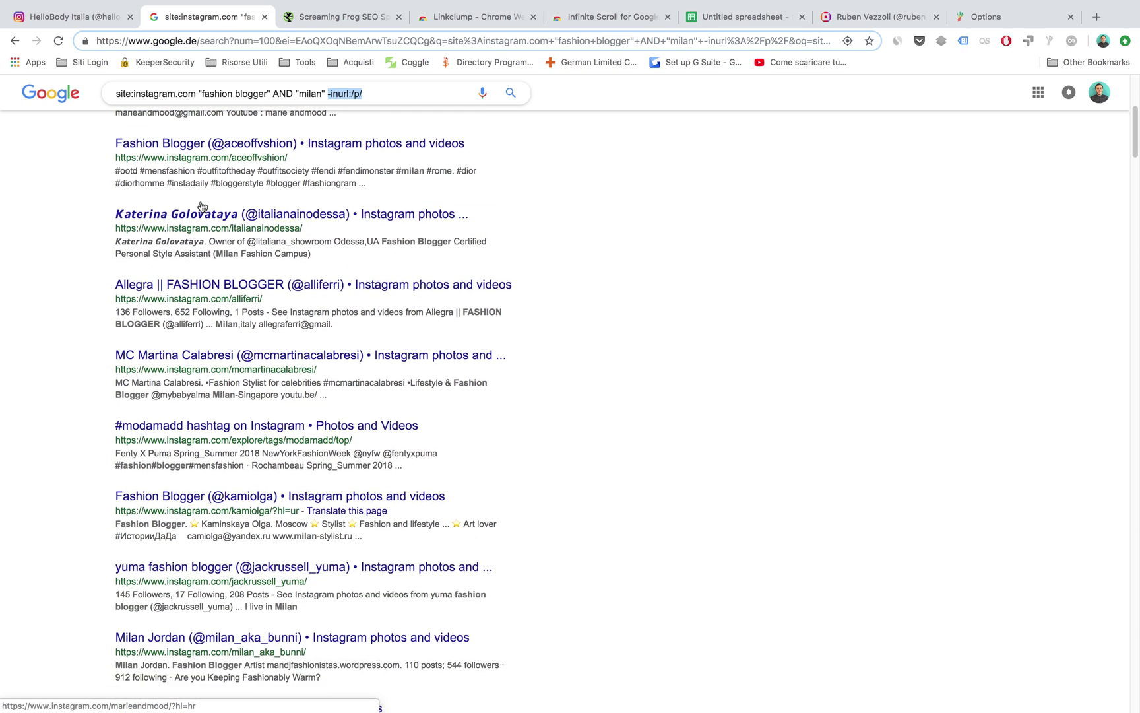
pyautogui.scroll(-20, 201, 202)
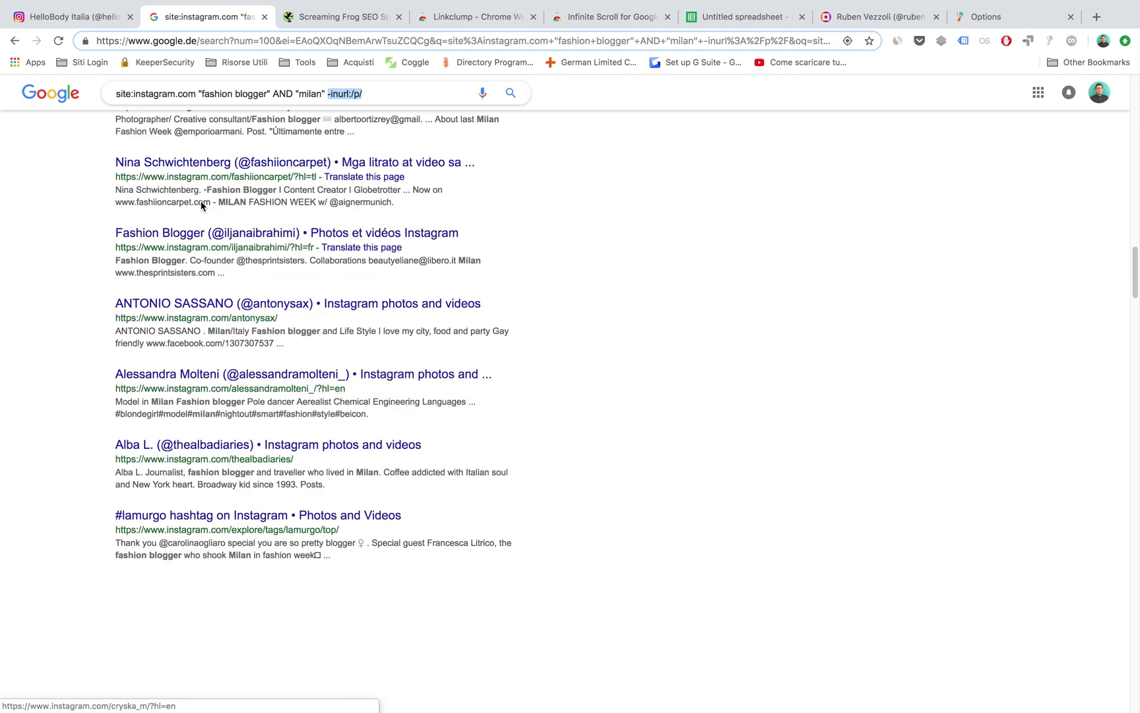
pyautogui.scroll(20, 202, 207)
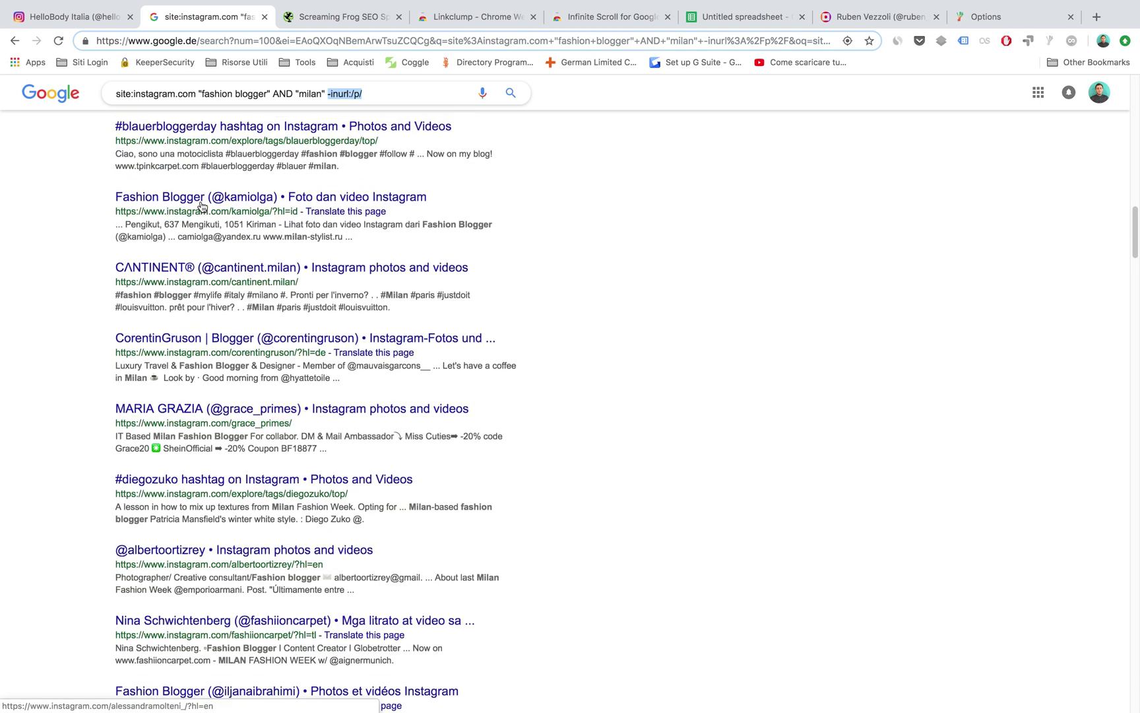
pyautogui.moveTo(203, 207); pyautogui.dragTo(184, 151)
pyautogui.scroll(4, 69, 193)
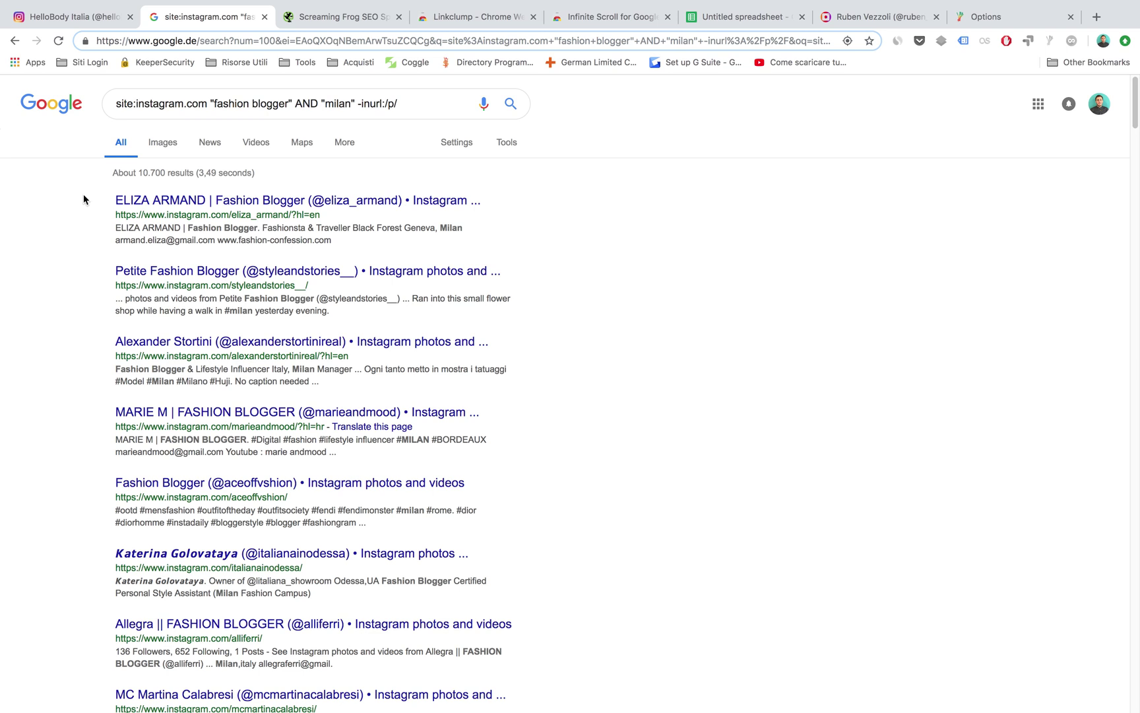
# Box the Instagram result links with Linkclump to copy their URLs, then go to the HelloBody Italia tab
pyautogui.moveTo(84, 195); pyautogui.dragTo(155, 455)
pyautogui.moveTo(155, 476); pyautogui.dragTo(162, 670)
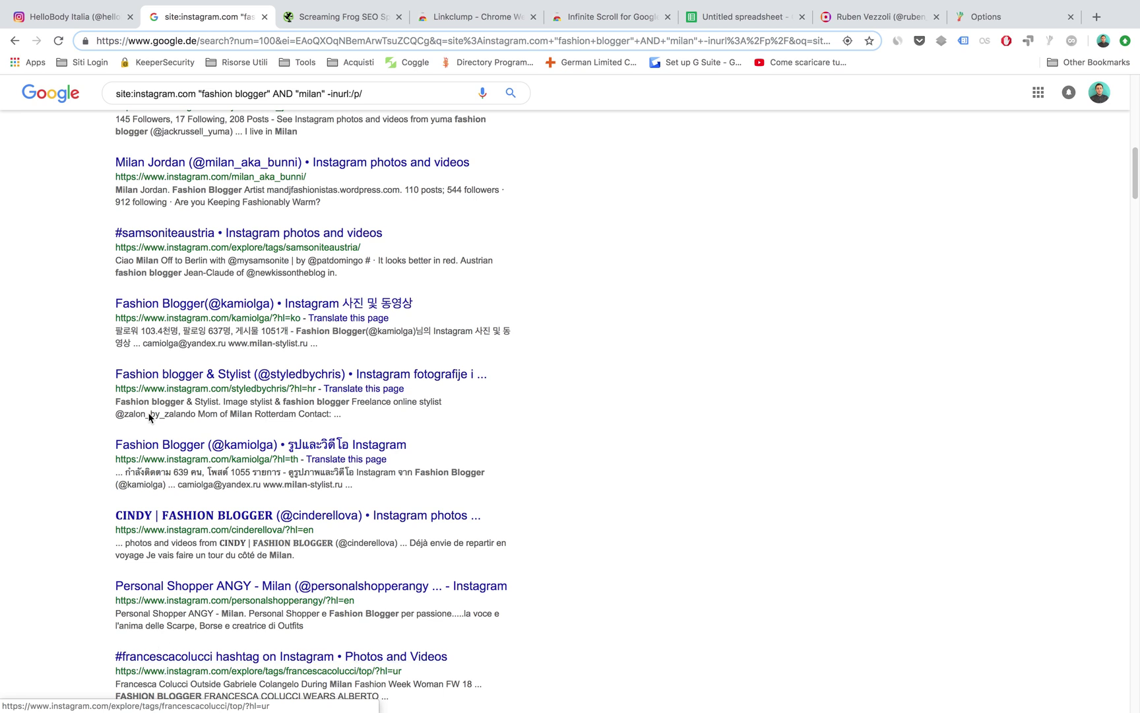
pyautogui.click(70, 21)
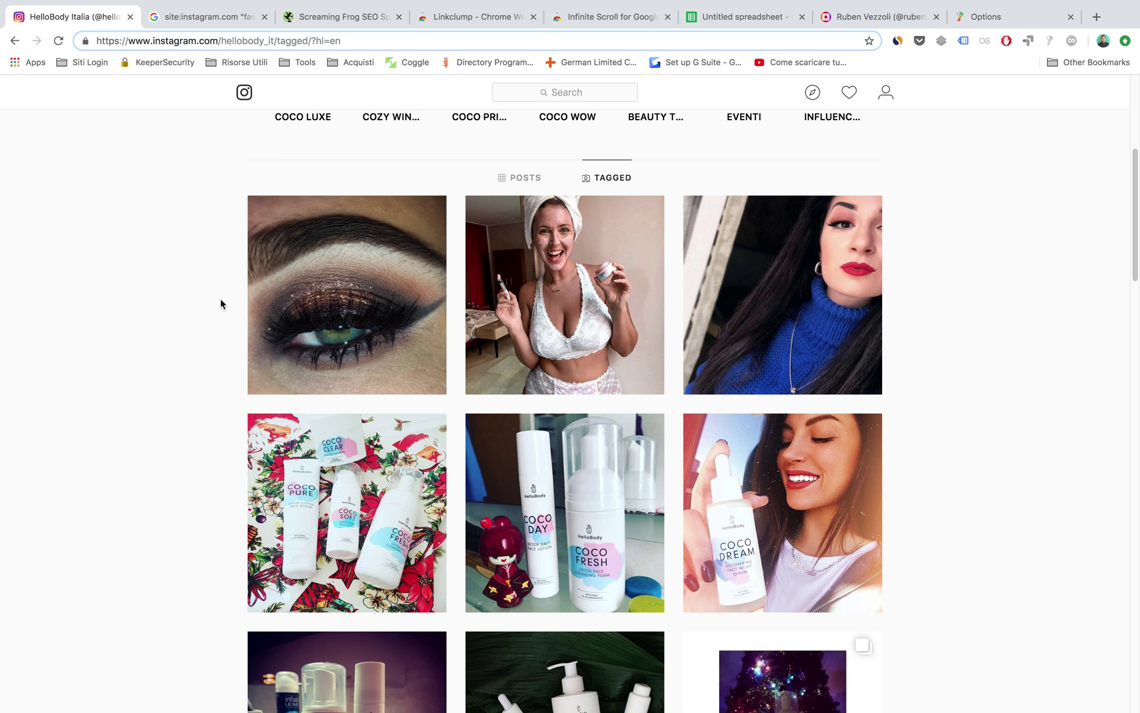
# Box about 24 HelloBody tagged-post links with Linkclump and switch to Excel
pyautogui.moveTo(221, 303); pyautogui.dragTo(895, 570)
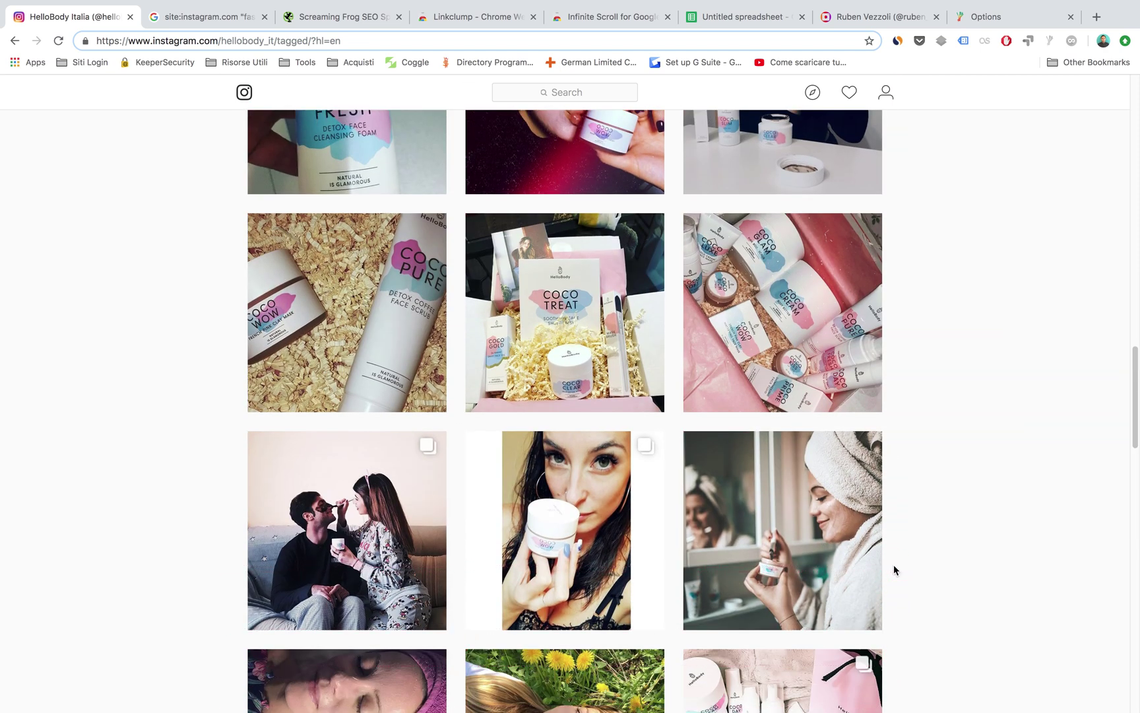
pyautogui.moveTo(508, 712)
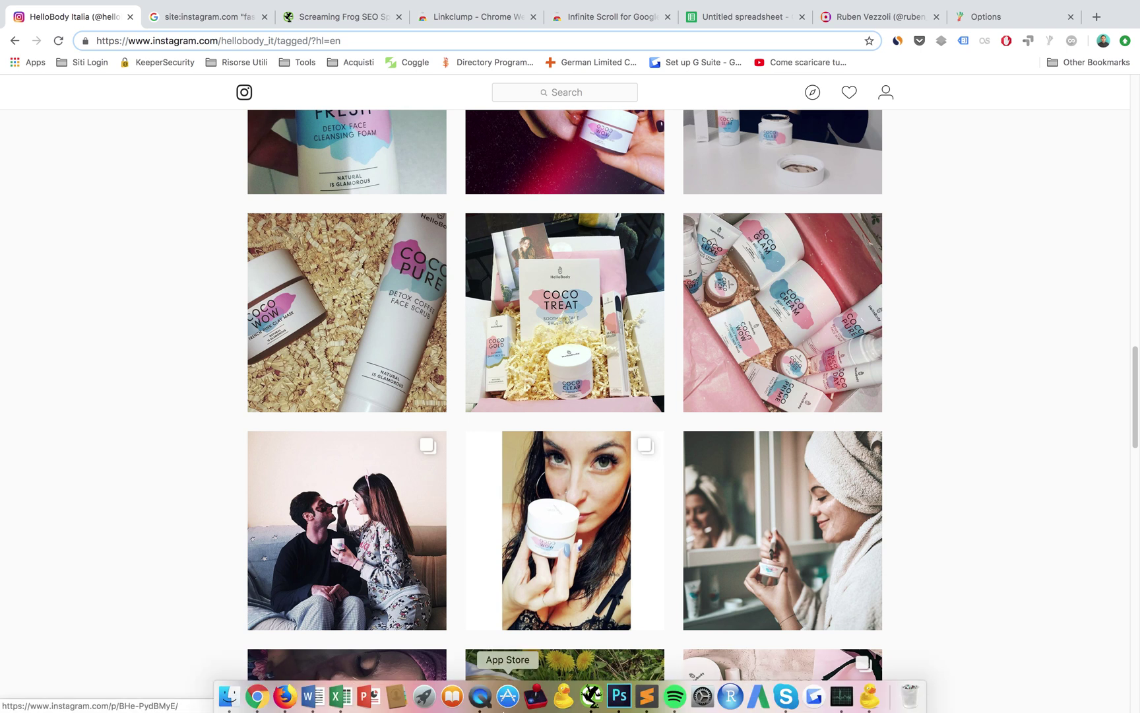
pyautogui.click(341, 696)
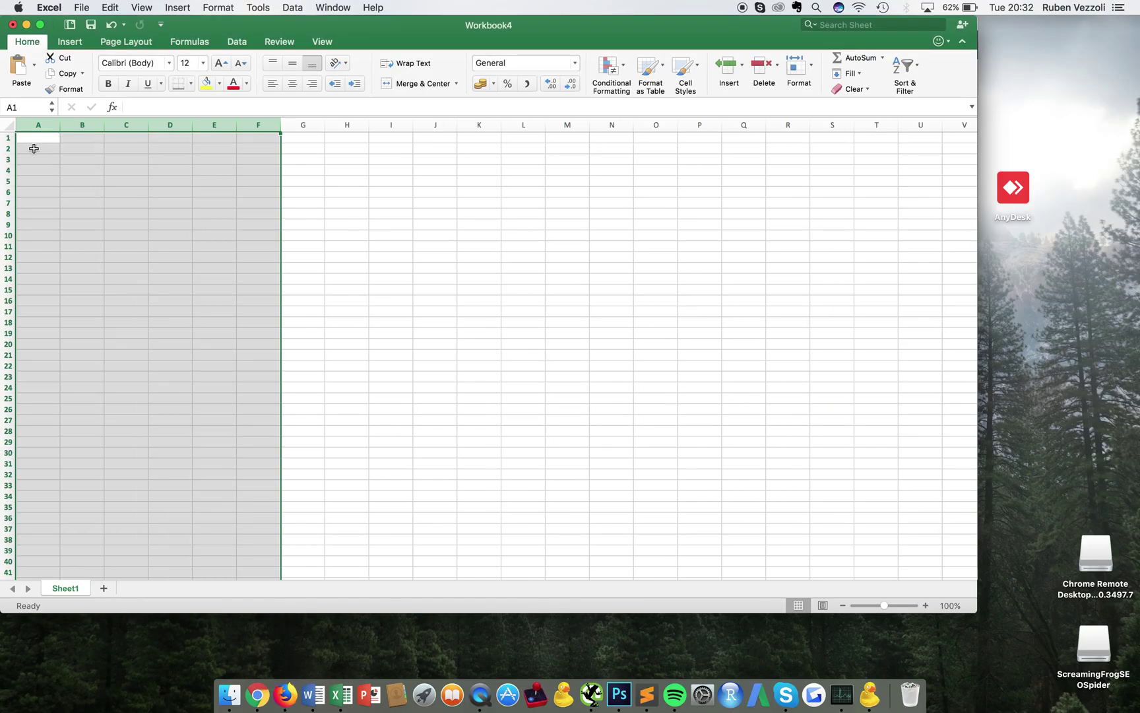
# Paste the copied Instagram post URLs into column A from A2 and widen column A
pyautogui.click(33, 148)
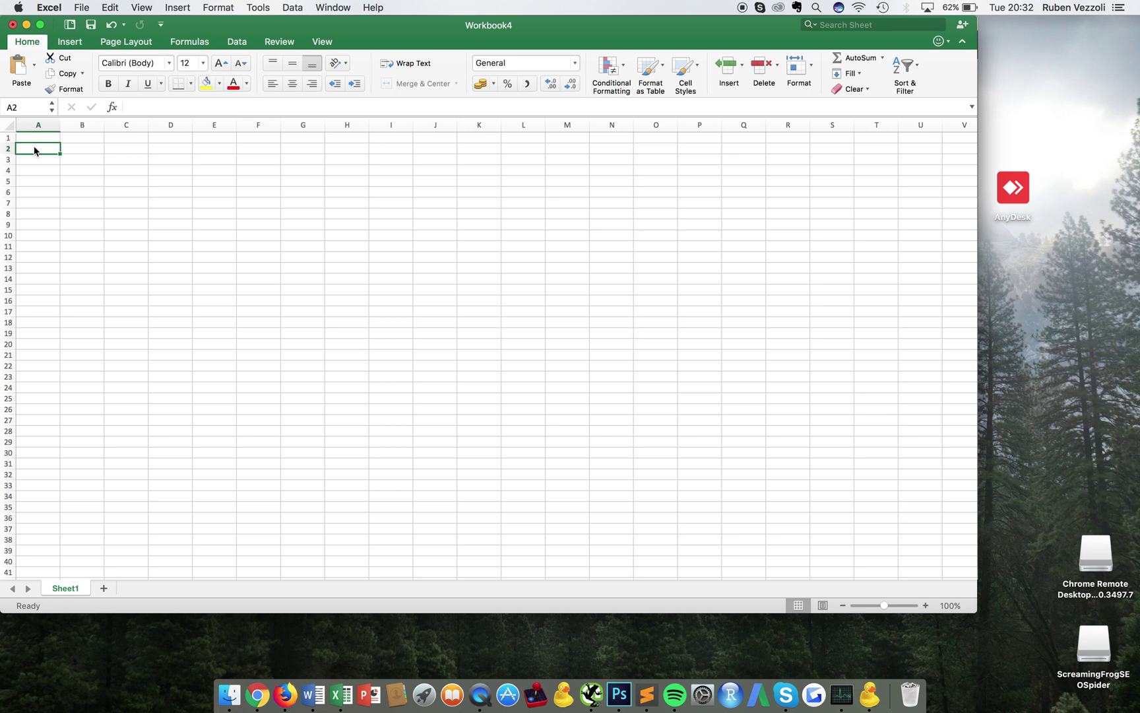
pyautogui.rightClick(34, 146)
pyautogui.click(53, 182)
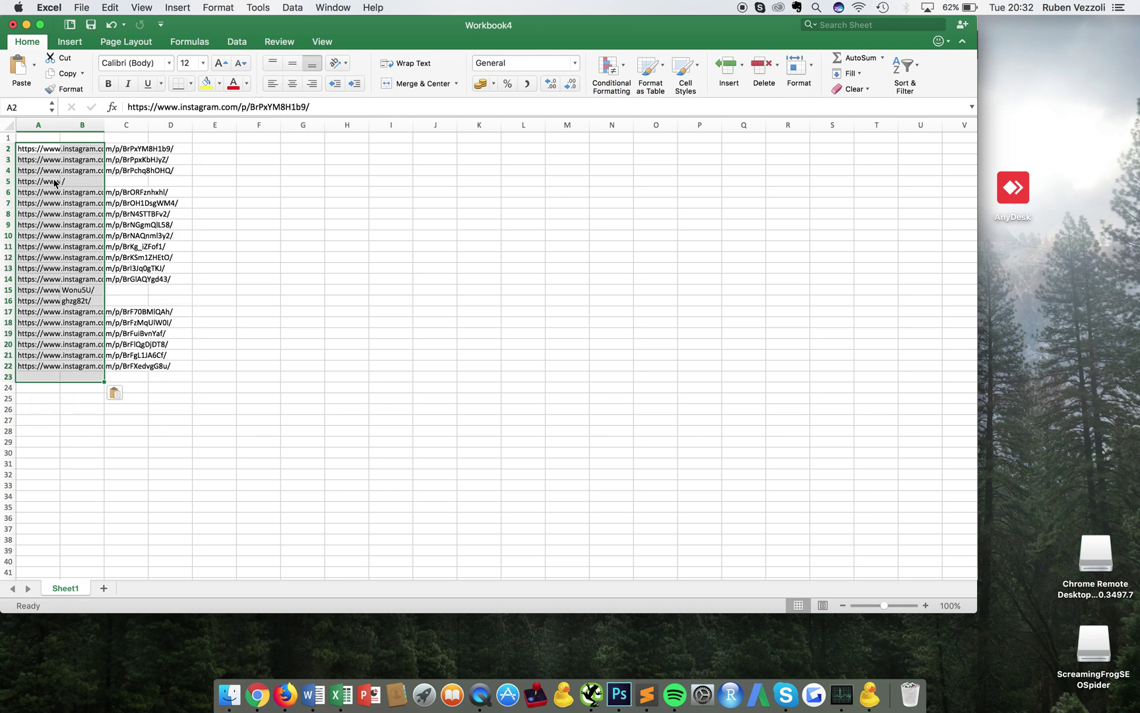
pyautogui.moveTo(59, 134); pyautogui.dragTo(192, 141)
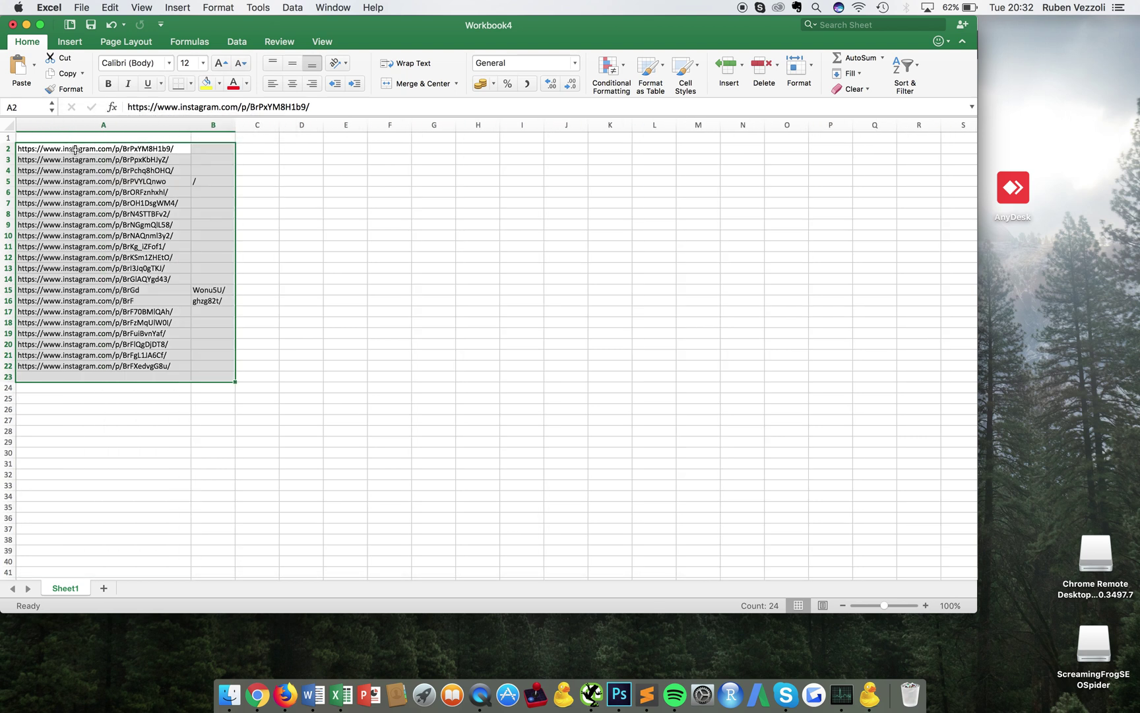
# Copy the first three post URLs in A2:A4
pyautogui.moveTo(79, 146); pyautogui.dragTo(83, 170)
pyautogui.press('super+c')
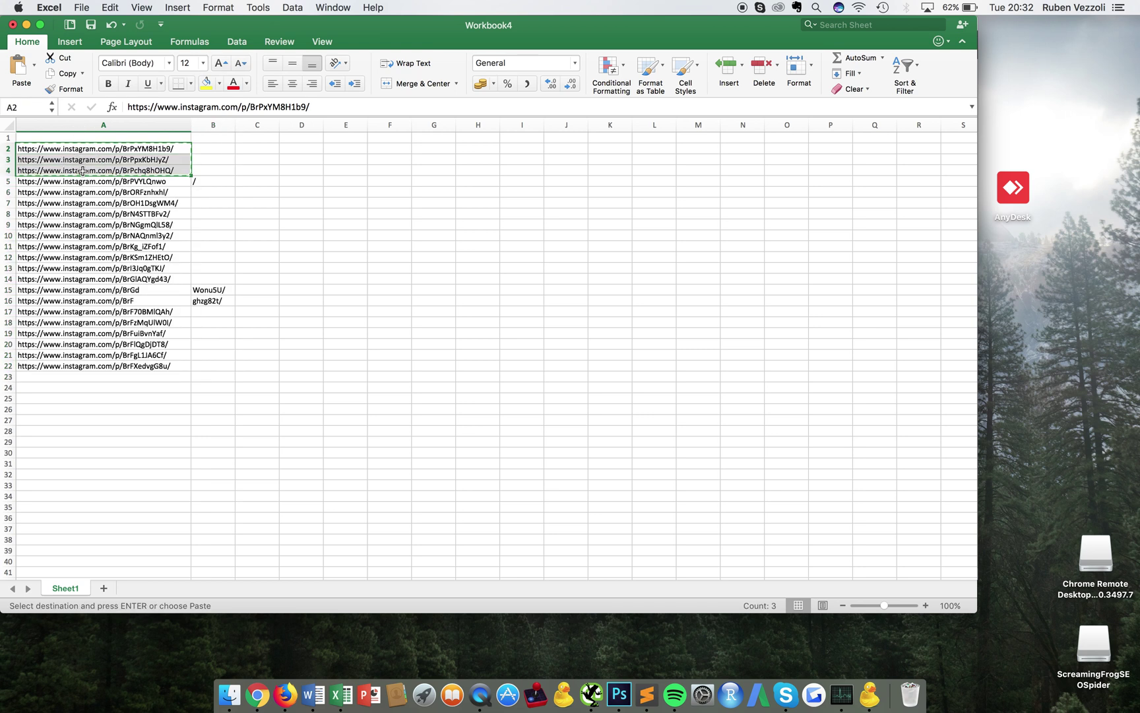
pyautogui.click(134, 149)
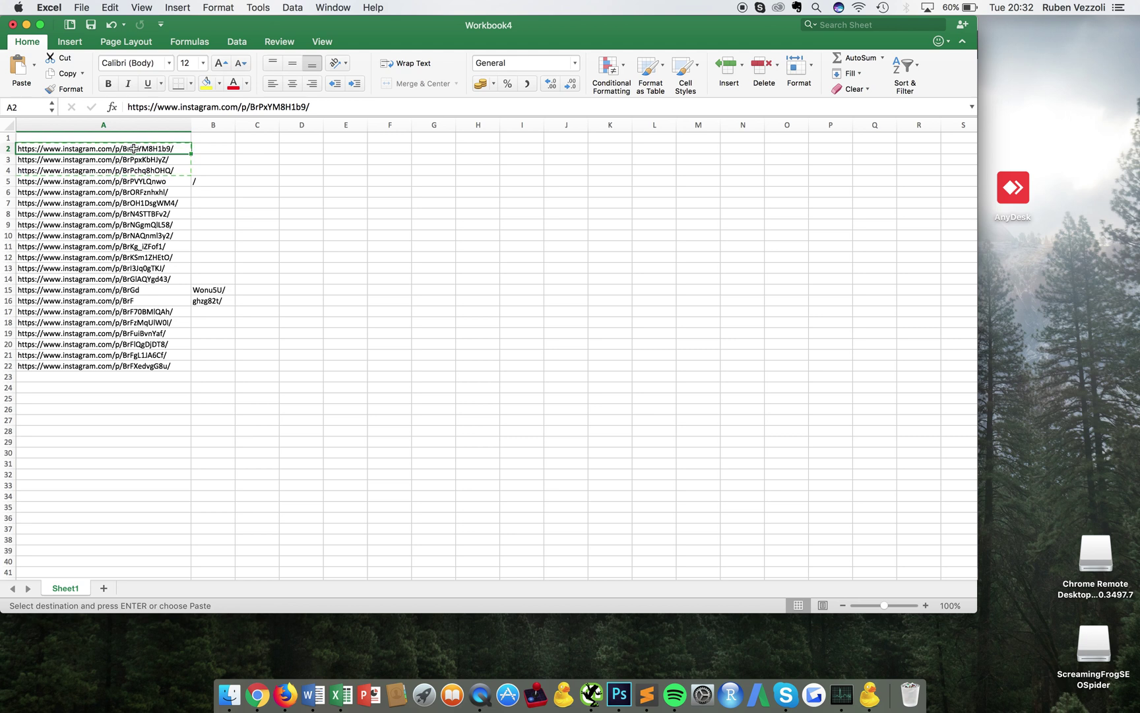
pyautogui.press('Down')
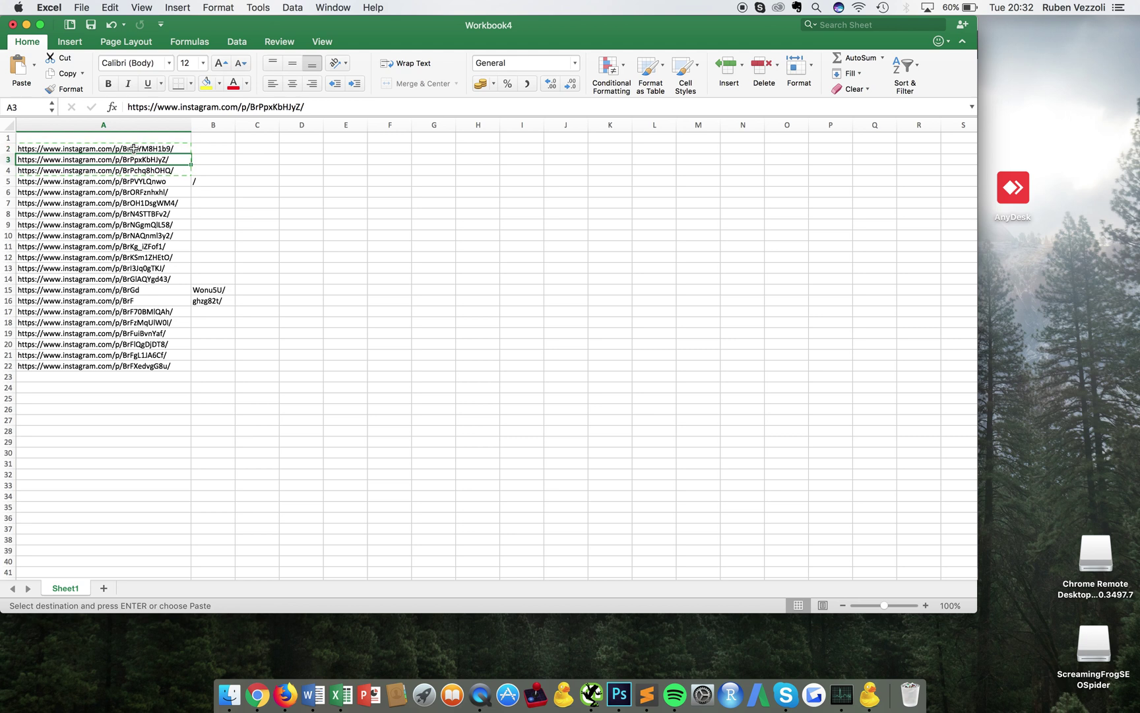
pyautogui.press('Up')
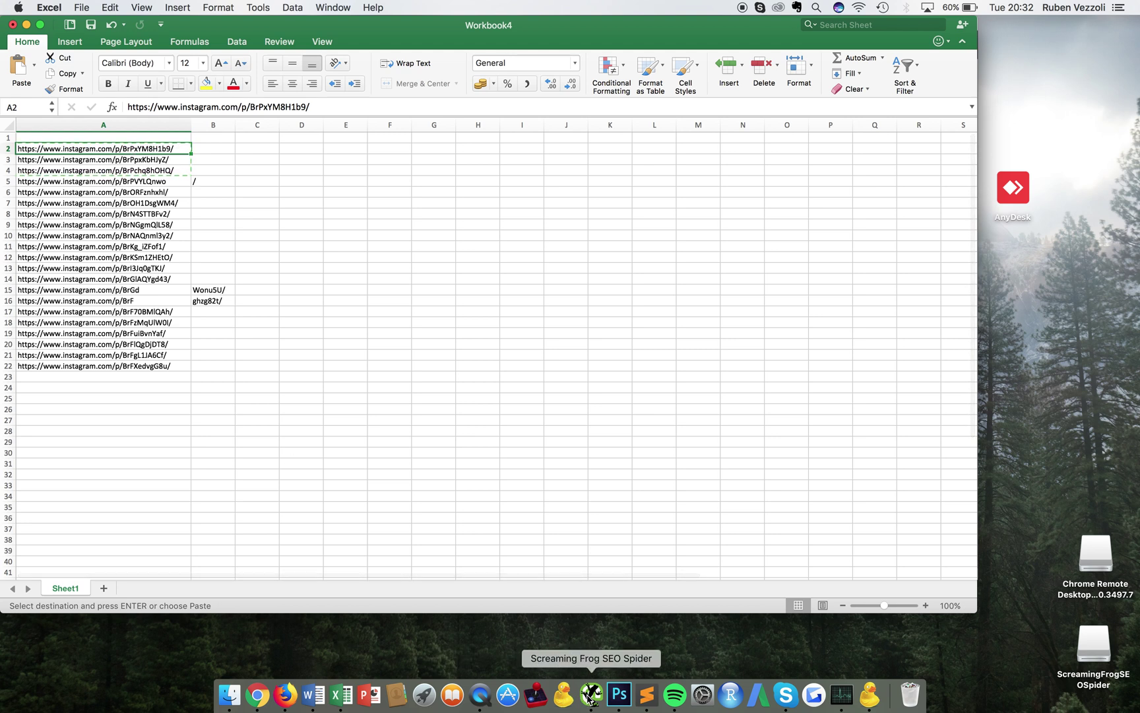
# Confirm List mode and enter the three copied post URLs manually as the crawl list
pyautogui.click(590, 694)
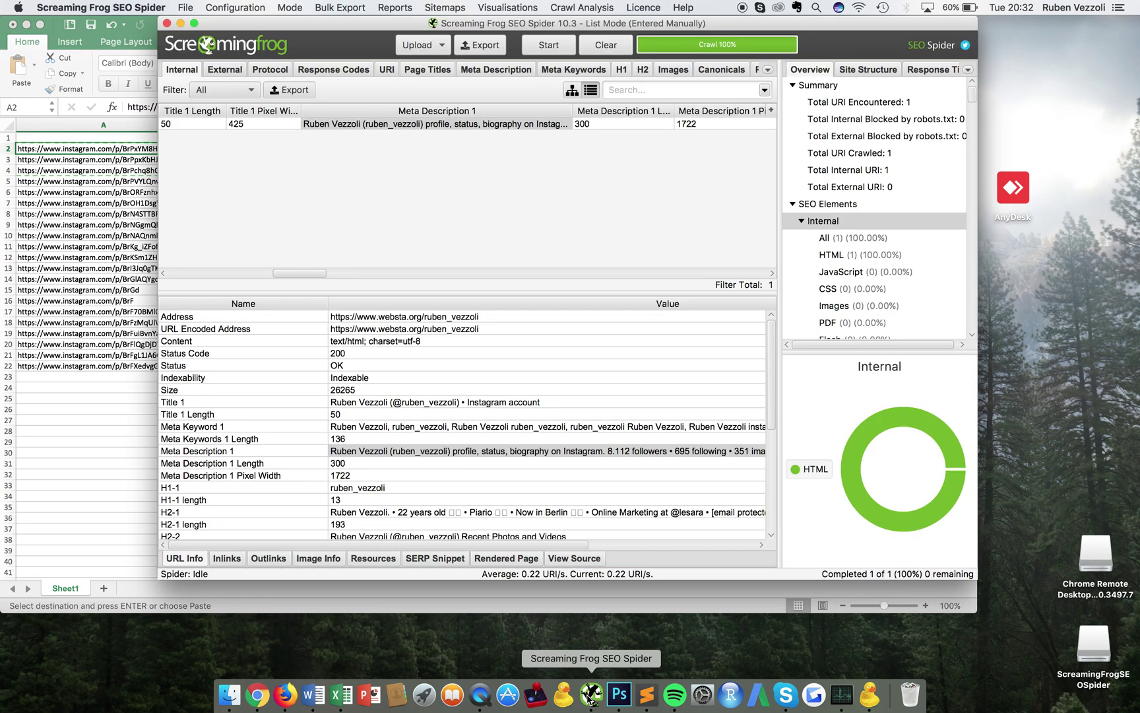
pyautogui.click(292, 8)
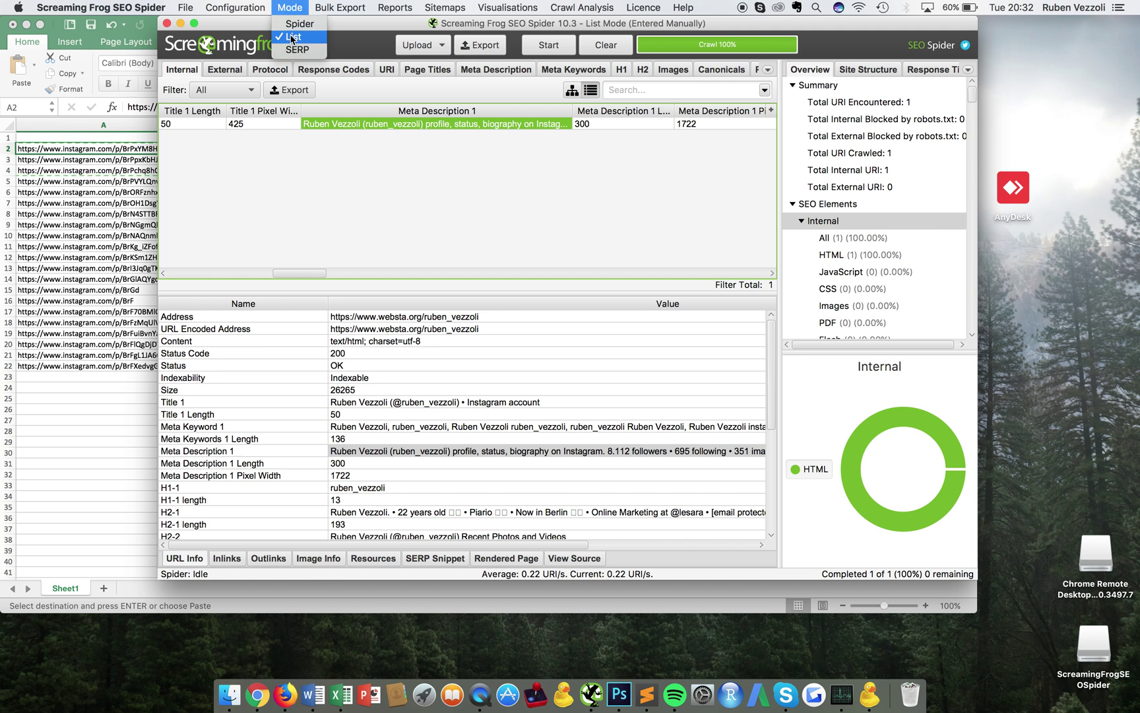
pyautogui.click(414, 48)
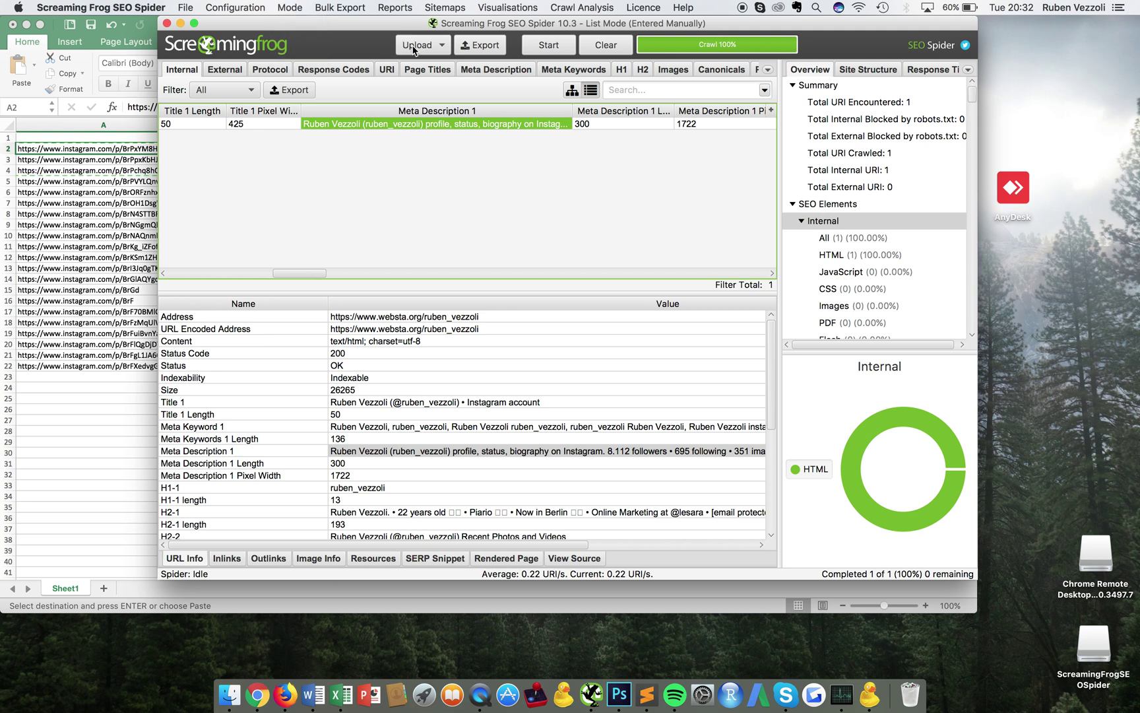
pyautogui.click(416, 48)
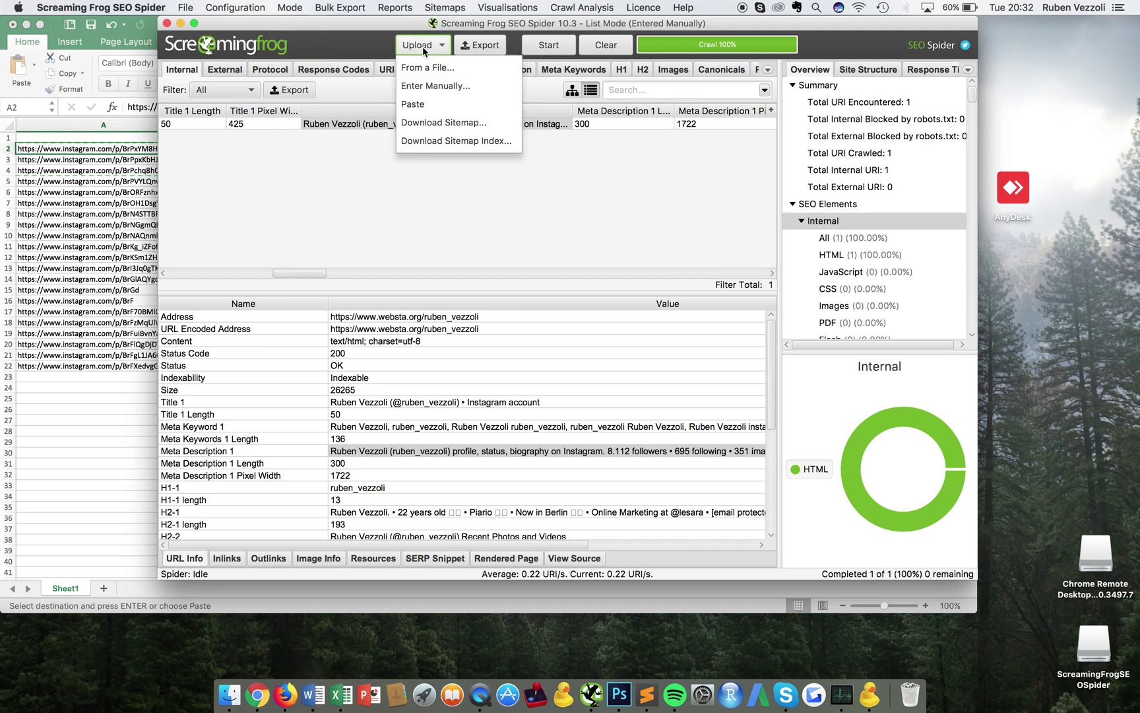
pyautogui.click(435, 93)
pyautogui.press('super+v')
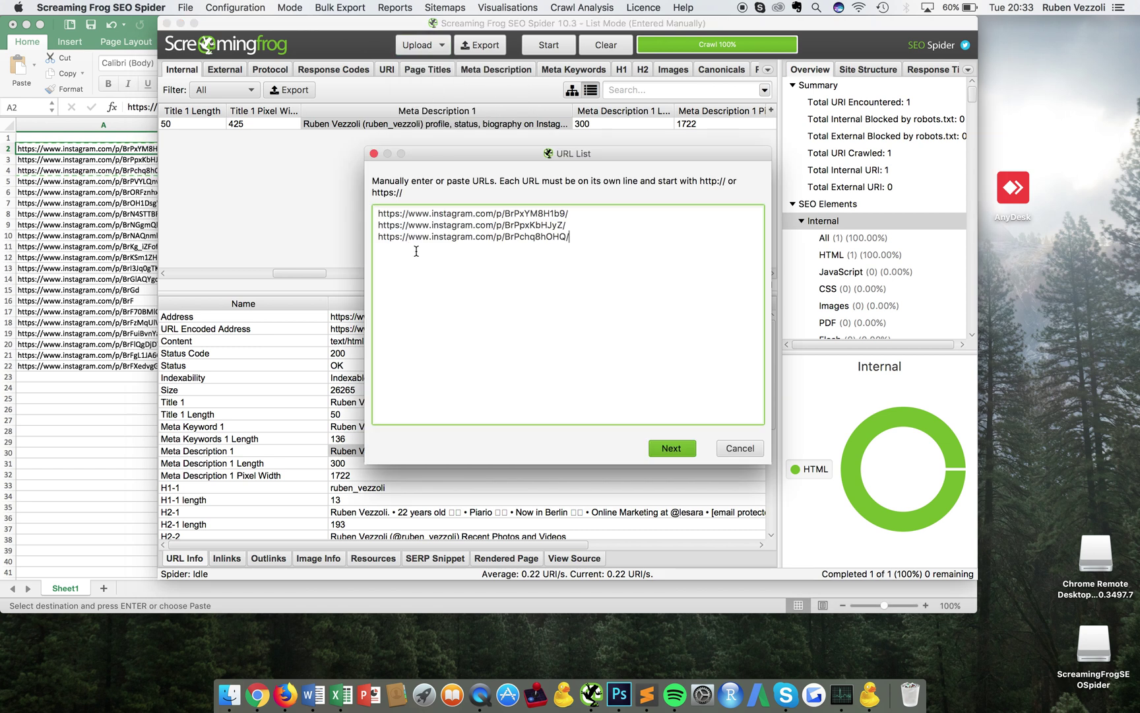
pyautogui.click(665, 450)
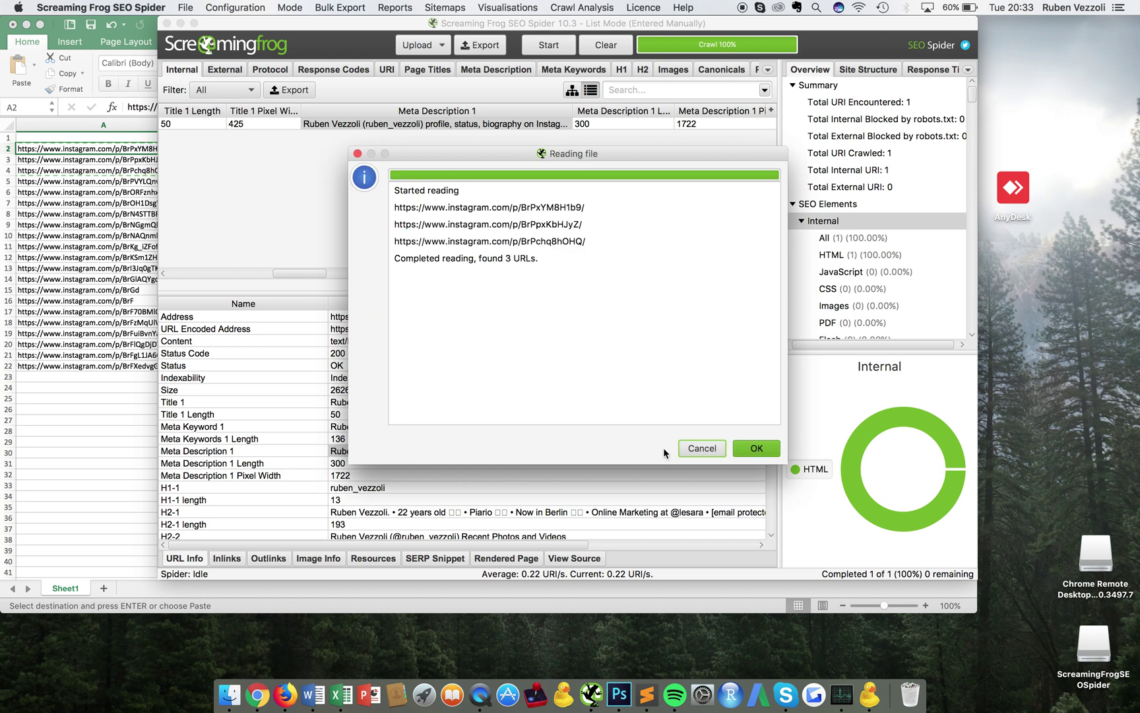
pyautogui.click(748, 449)
# Crawl the three post URLs and export the results to the Desktop as username.xlsx
pyautogui.click(543, 43)
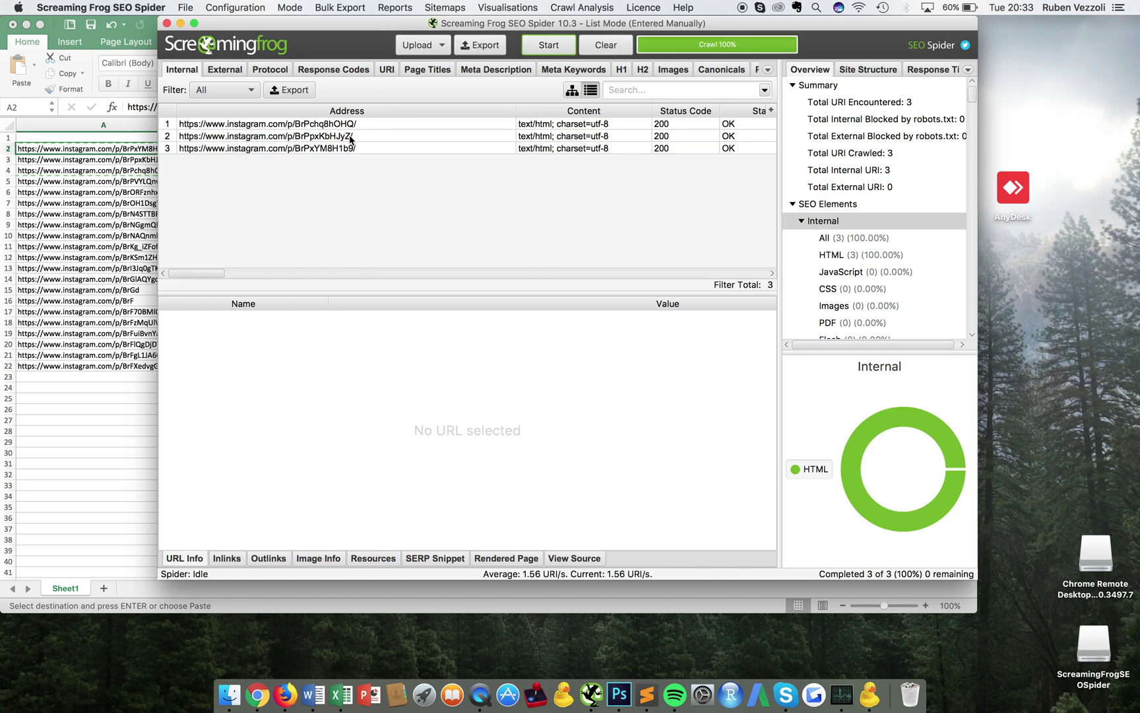
pyautogui.click(298, 95)
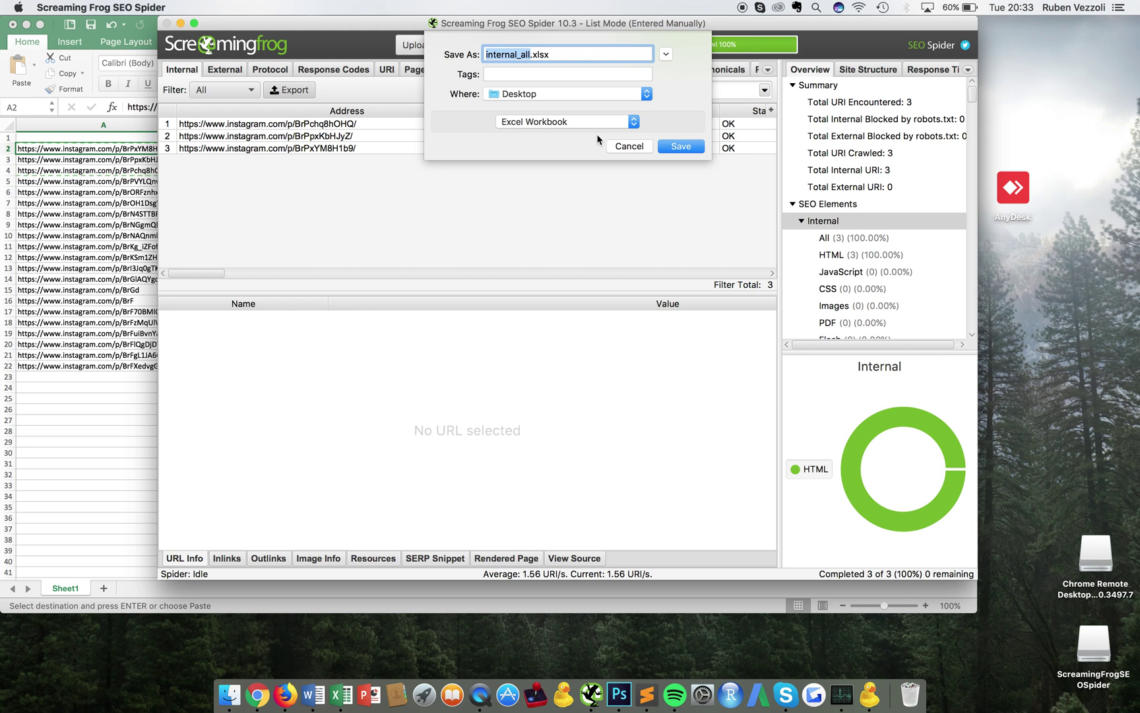
pyautogui.write('username')
pyautogui.click(678, 147)
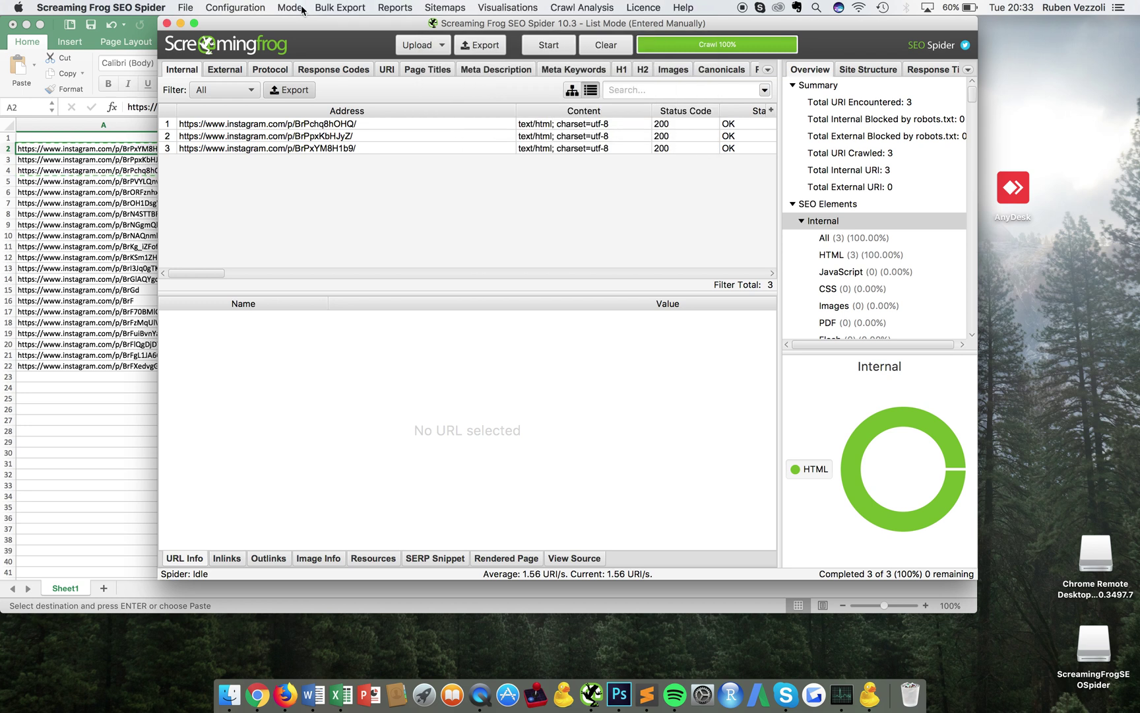
# Open the exported username.xlsx from the Desktop in Excel
pyautogui.click(181, 24)
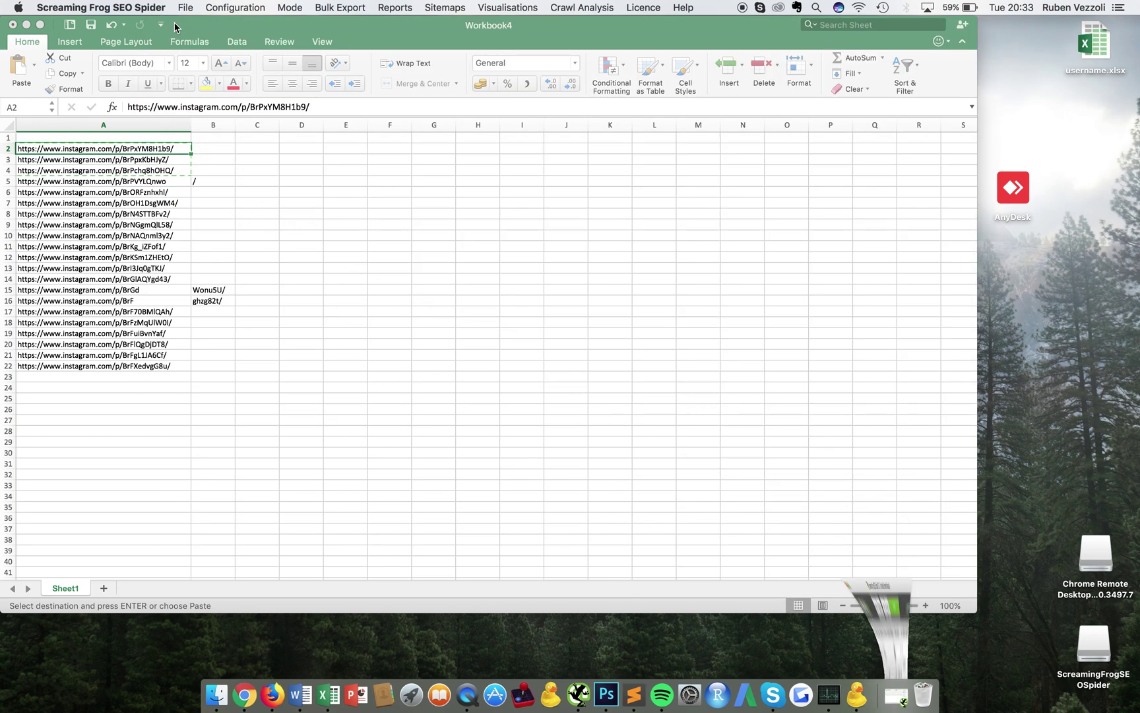
pyautogui.click(26, 25)
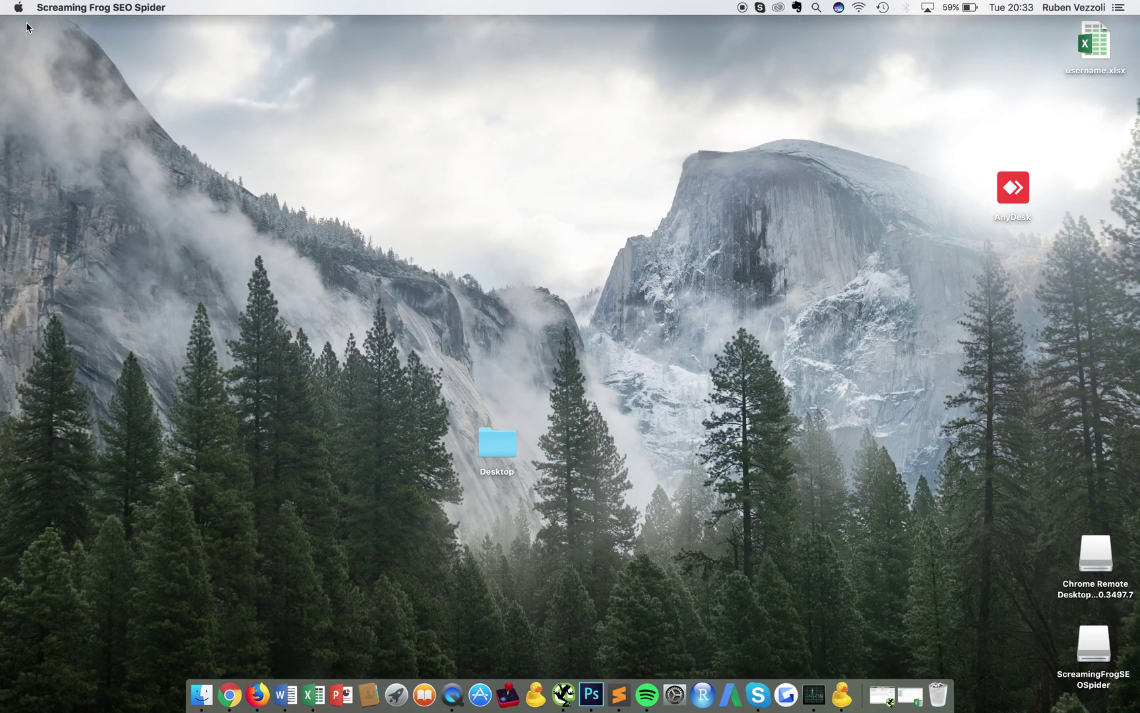
pyautogui.doubleClick(1090, 50)
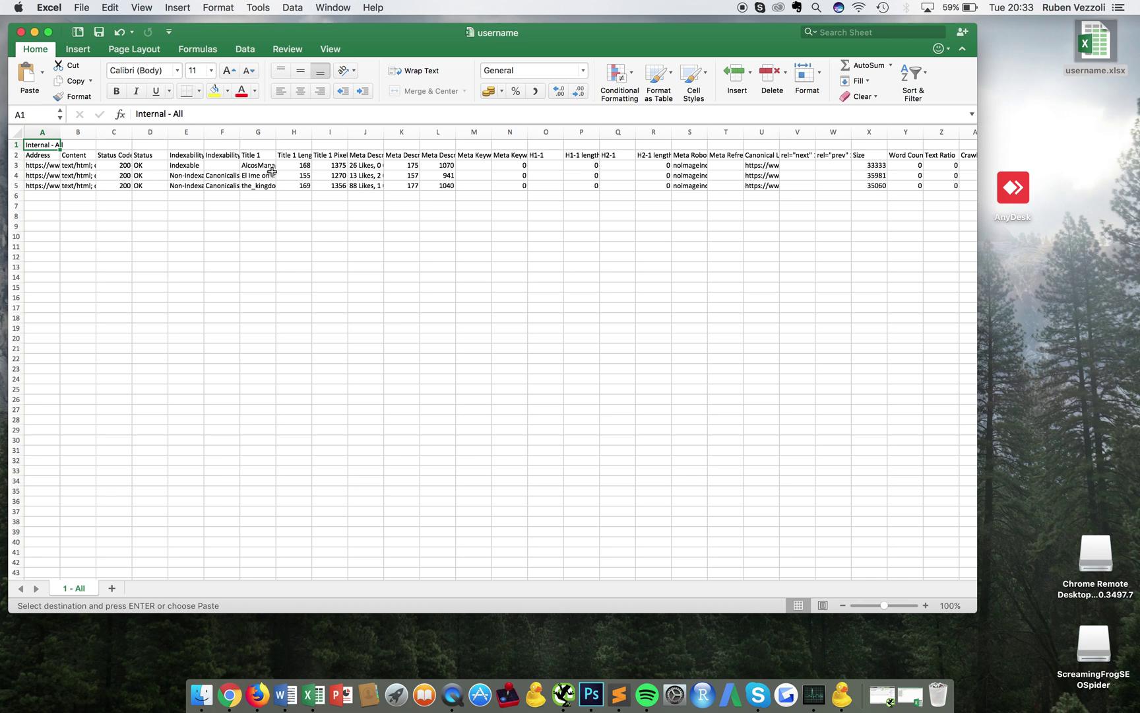
# Read the likes and comment counts in each post's Meta Description 1 cell
pyautogui.click(370, 155)
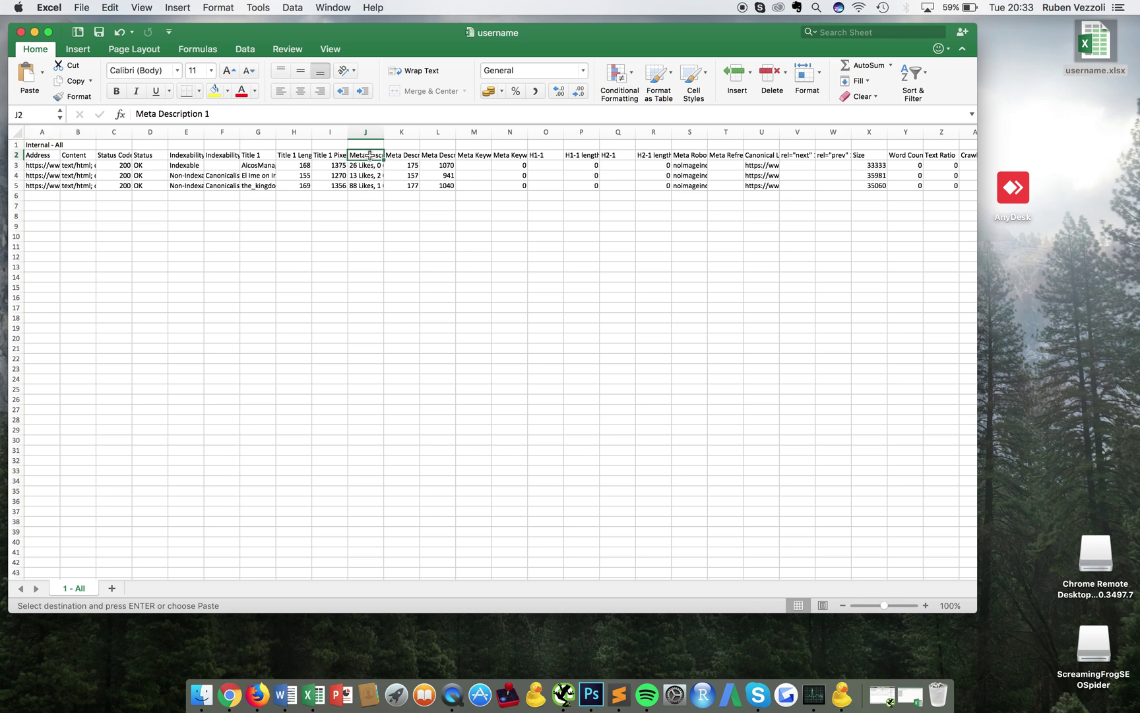
pyautogui.click(365, 164)
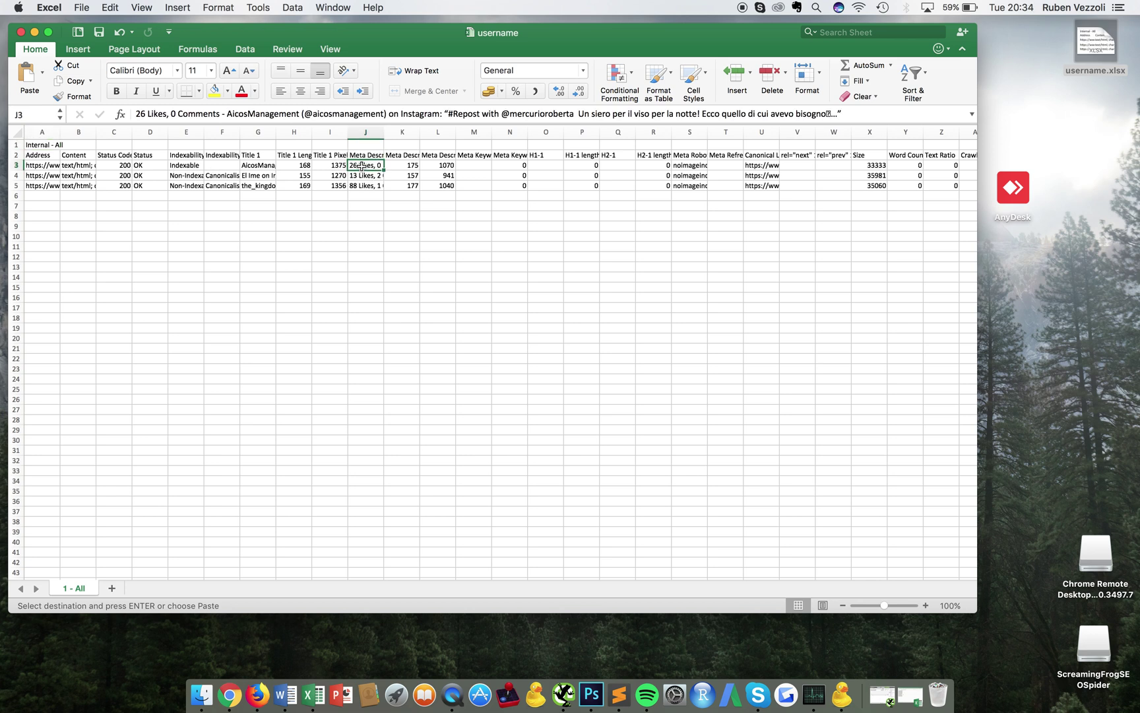
pyautogui.click(332, 115)
pyautogui.doubleClick(332, 115)
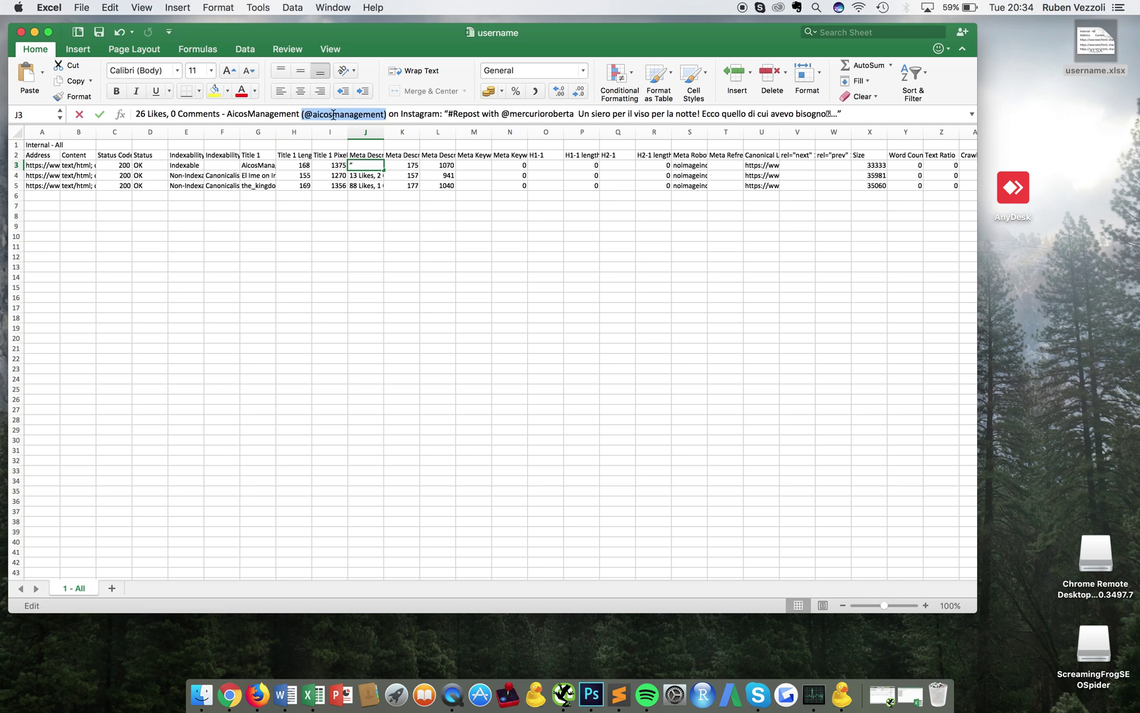
pyautogui.click(338, 215)
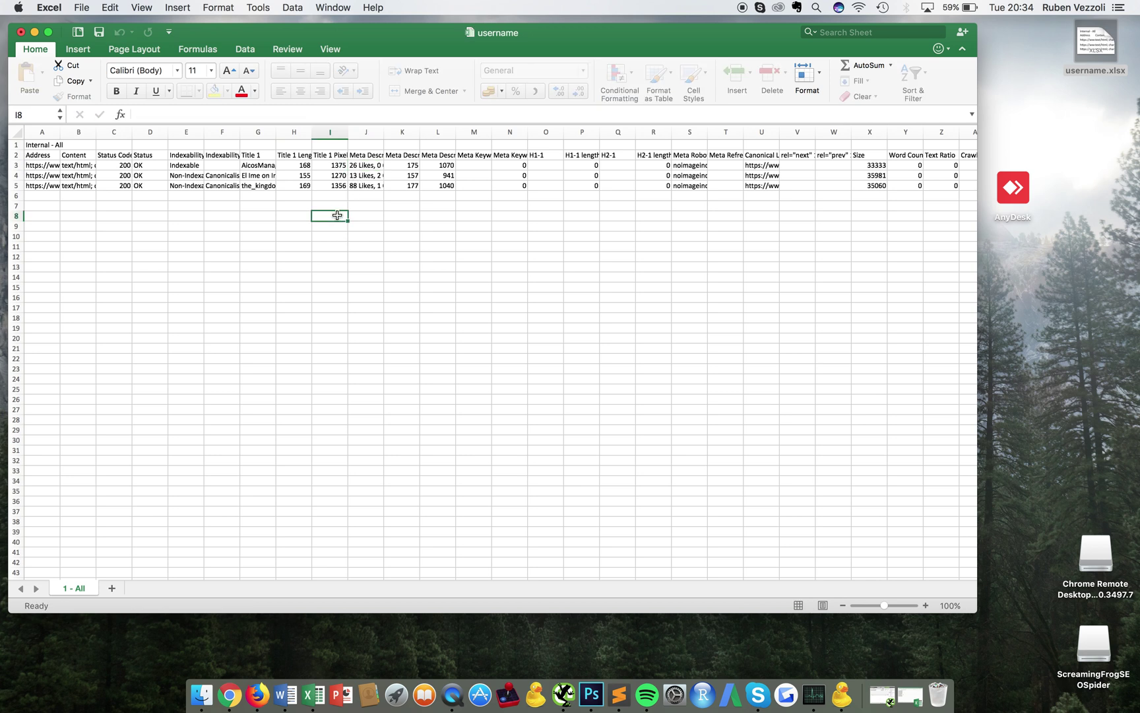
pyautogui.click(365, 176)
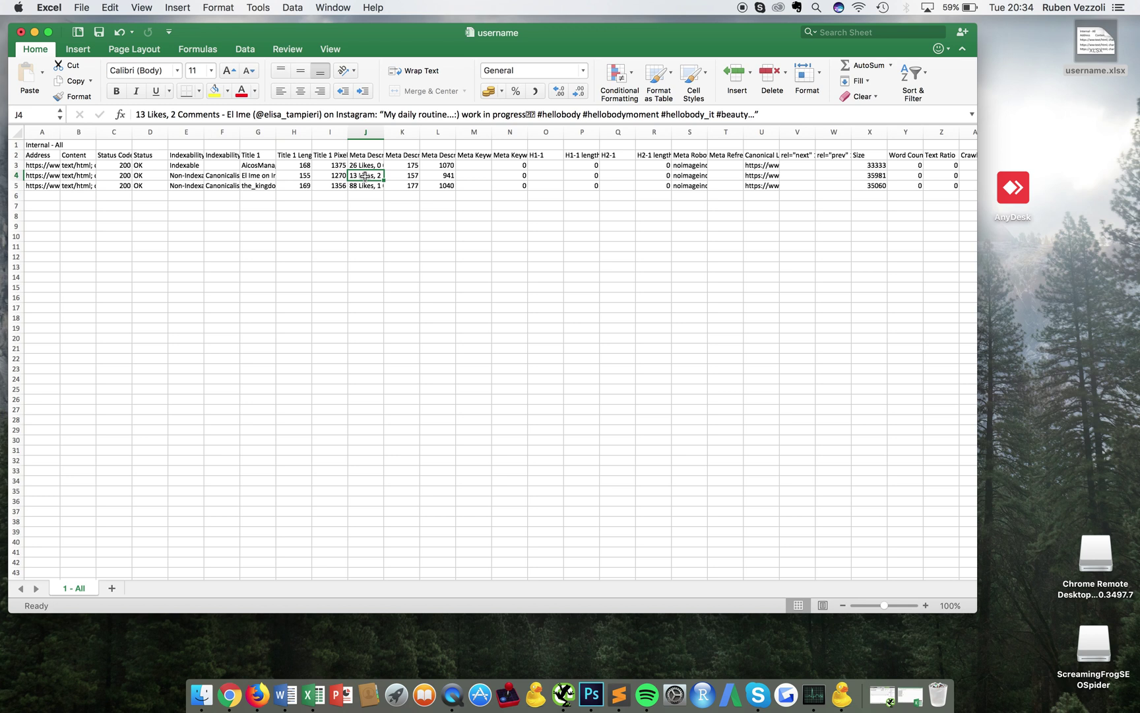
pyautogui.press('Left')
pyautogui.press('Left')
pyautogui.press('Left')
pyautogui.press('Left')
pyautogui.press('Left')
# Delete columns A–I and then B–AF so only Meta Description 1 stays in column A
pyautogui.moveTo(331, 136); pyautogui.dragTo(40, 157)
pyautogui.rightClick(40, 158)
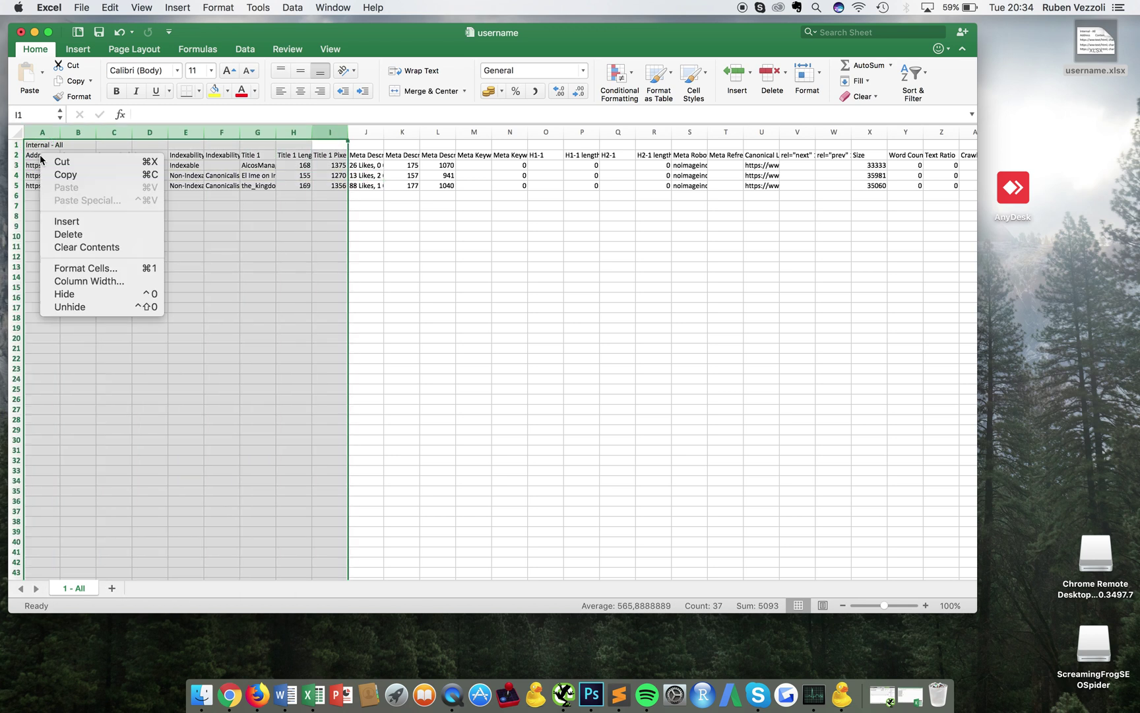
pyautogui.click(74, 234)
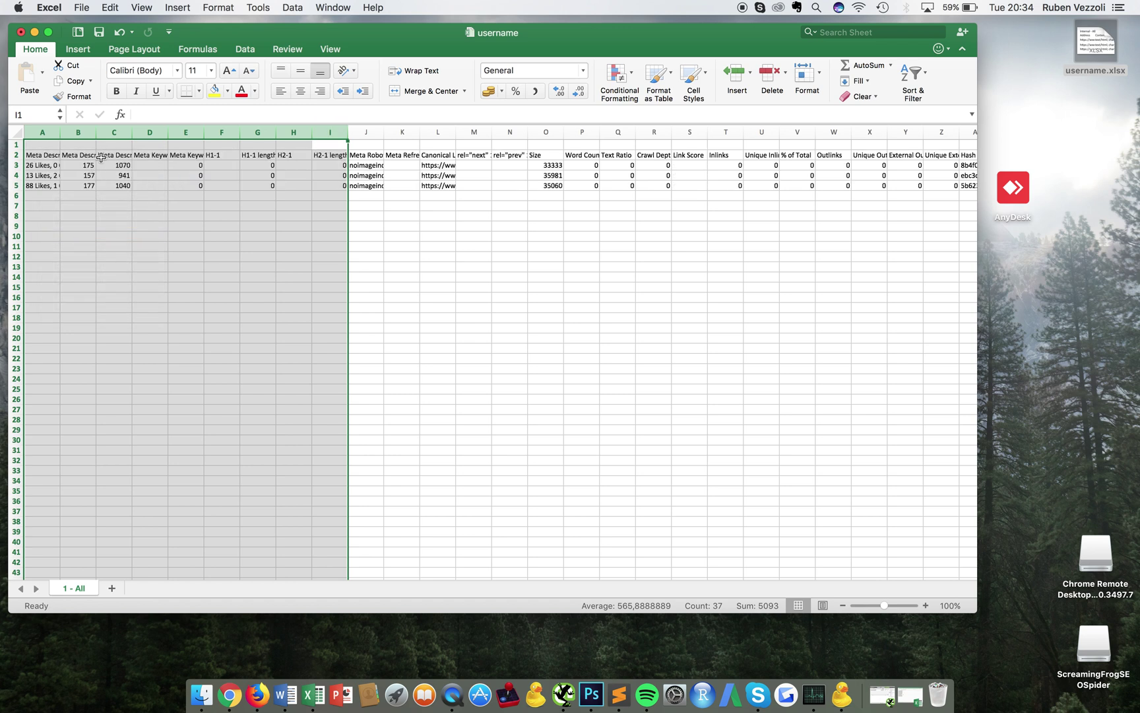
pyautogui.moveTo(77, 132); pyautogui.dragTo(923, 236)
pyautogui.rightClick(887, 226)
pyautogui.click(906, 307)
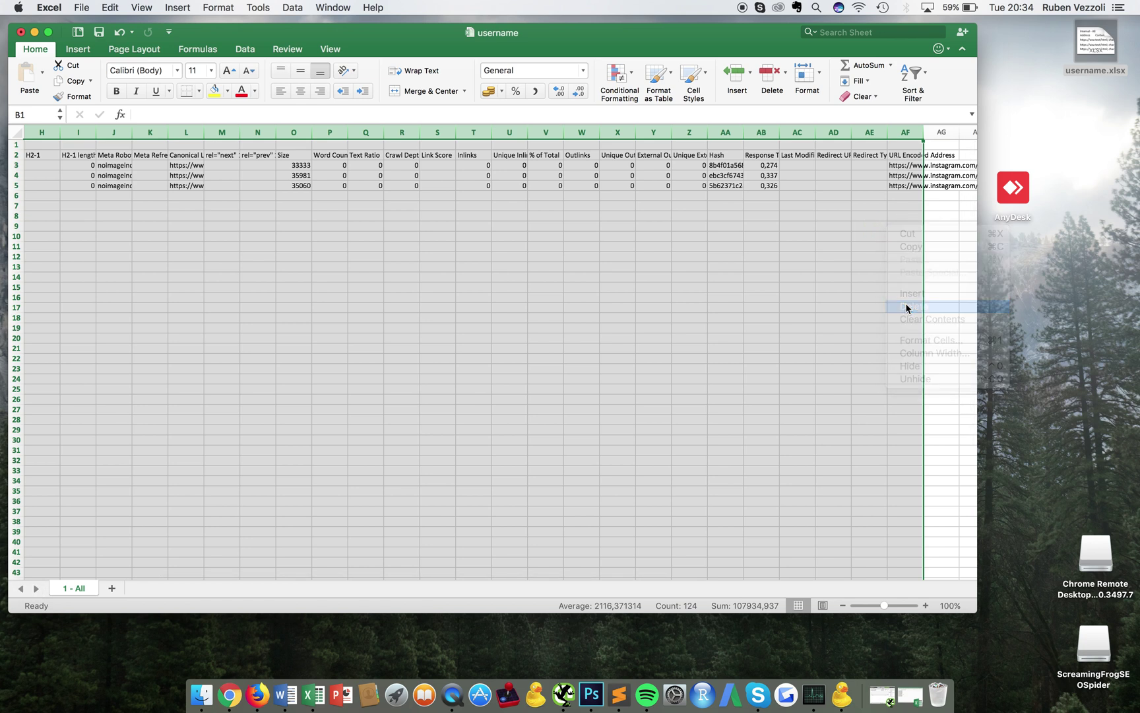
# Check the username inside the first post's description cell without changing it
pyautogui.click(35, 164)
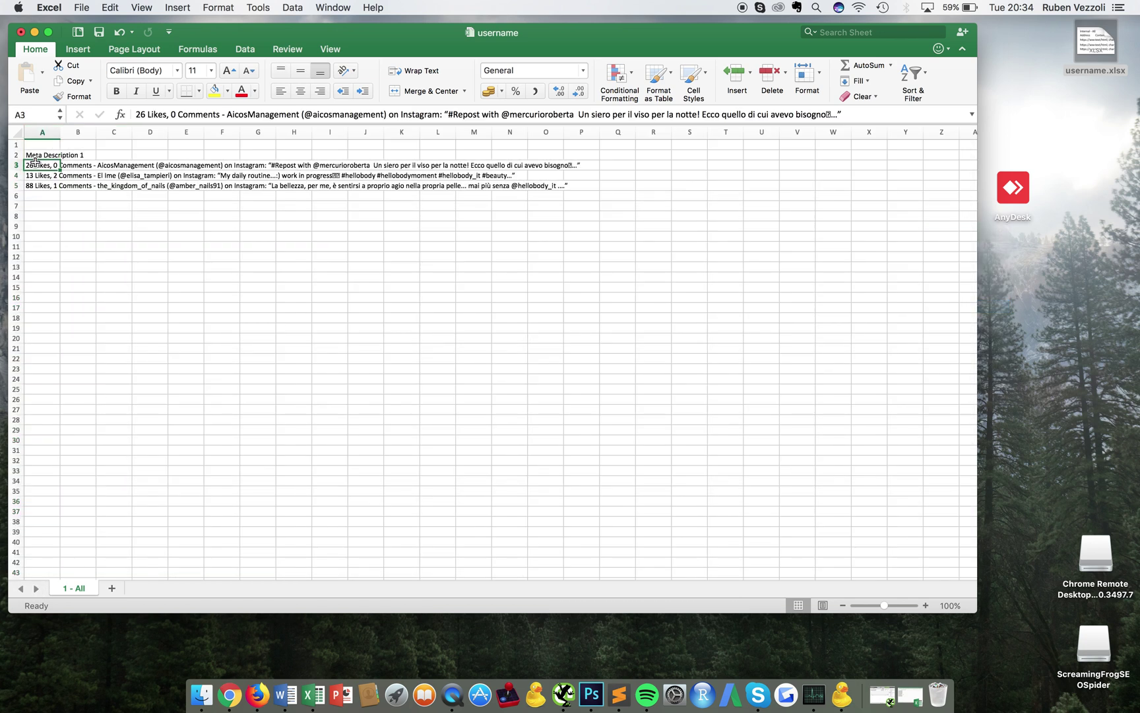
pyautogui.doubleClick(338, 115)
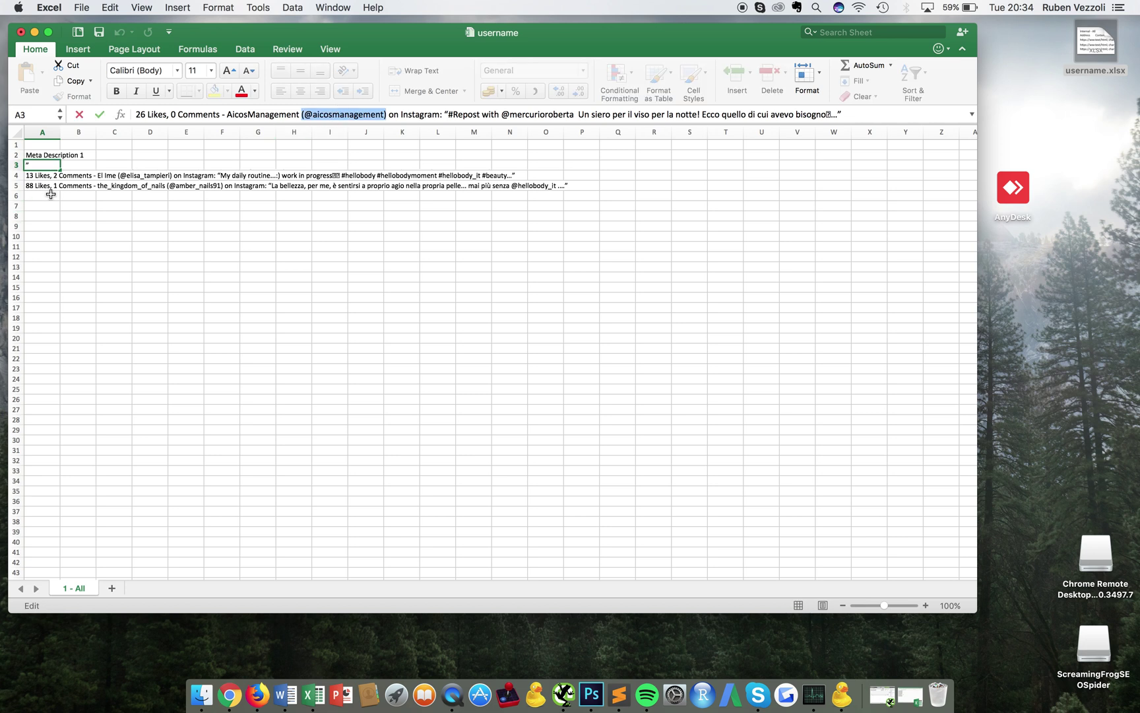
pyautogui.press('Return')
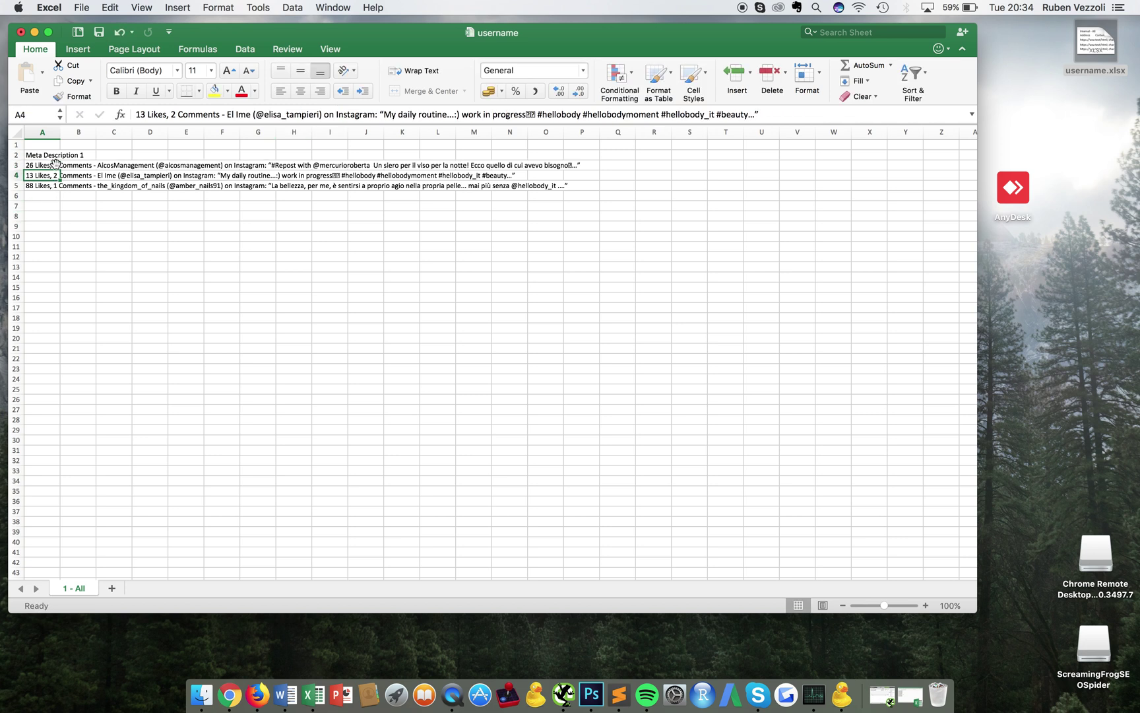
pyautogui.click(52, 166)
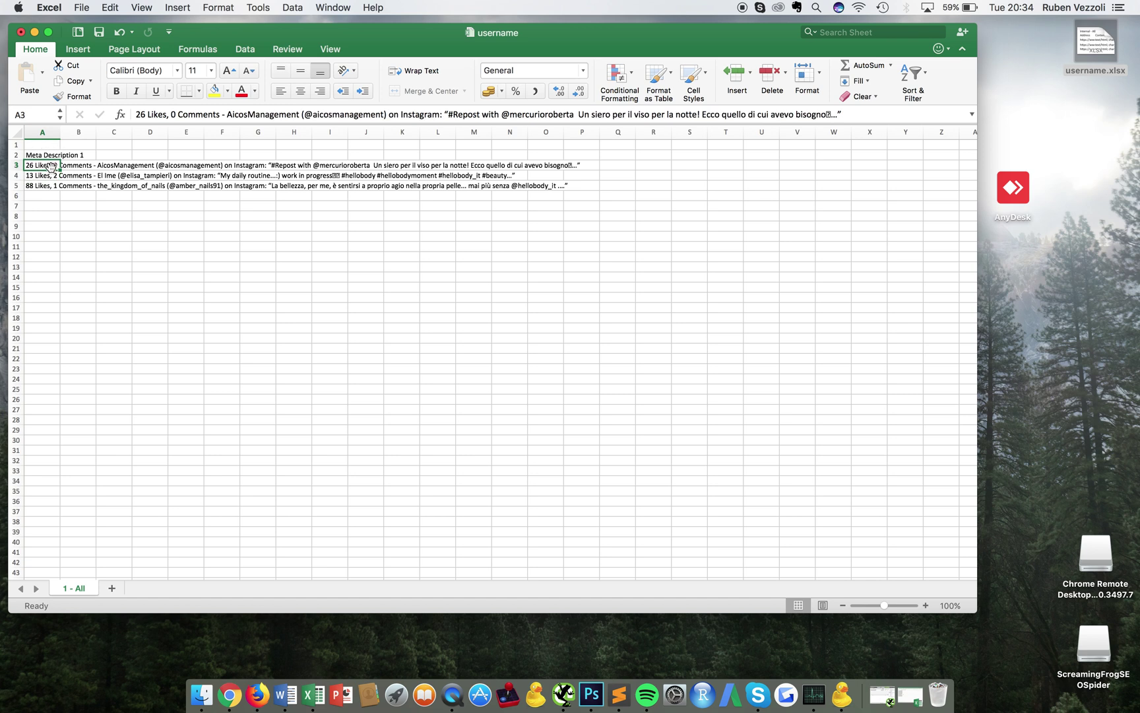
# Split column A with Text to Columns (Delimited, Comma off, Other '@'), then delete the likes column A
pyautogui.click(42, 132)
pyautogui.click(245, 50)
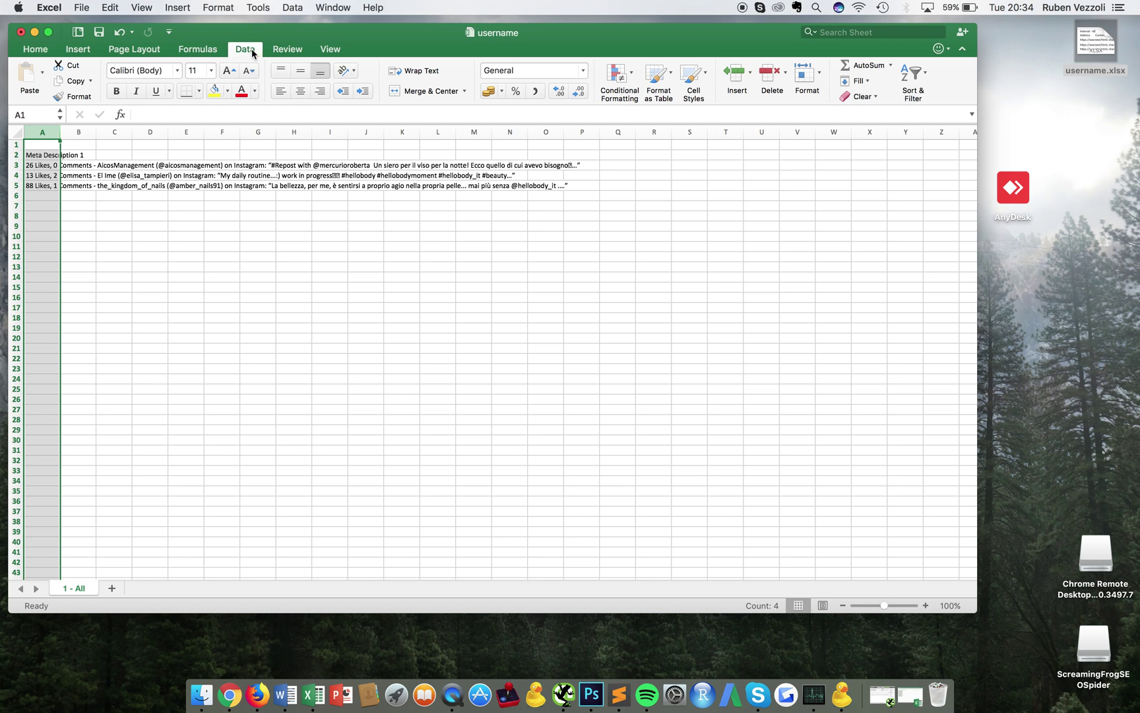
pyautogui.click(455, 76)
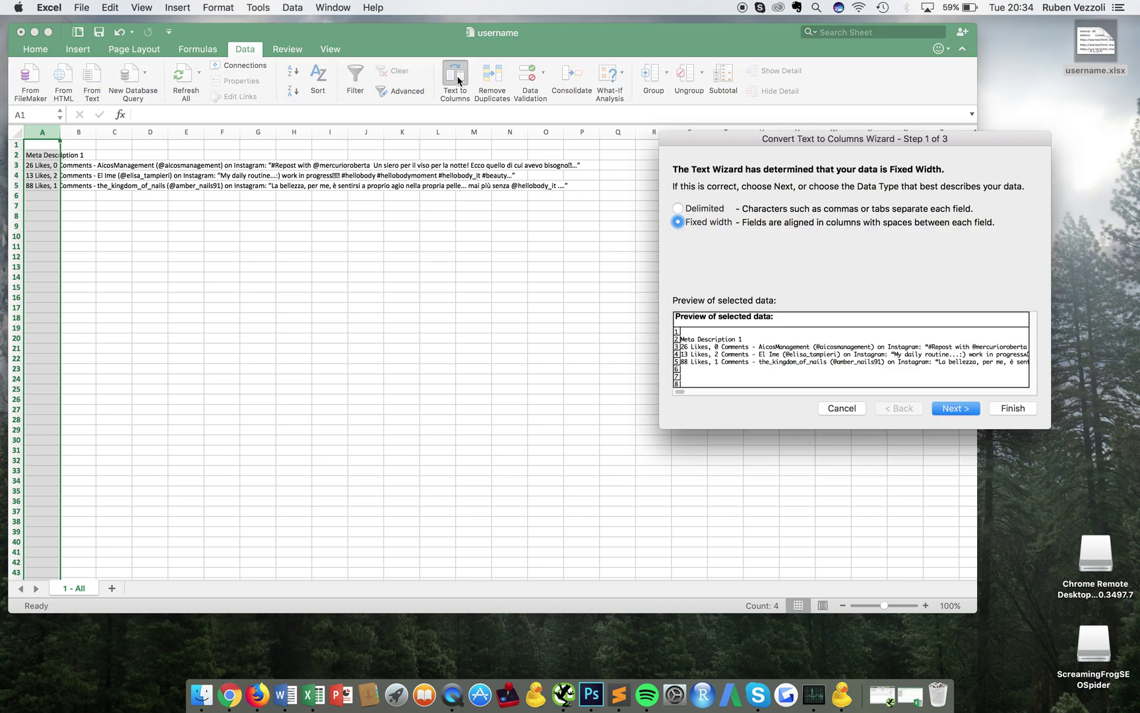
pyautogui.click(944, 410)
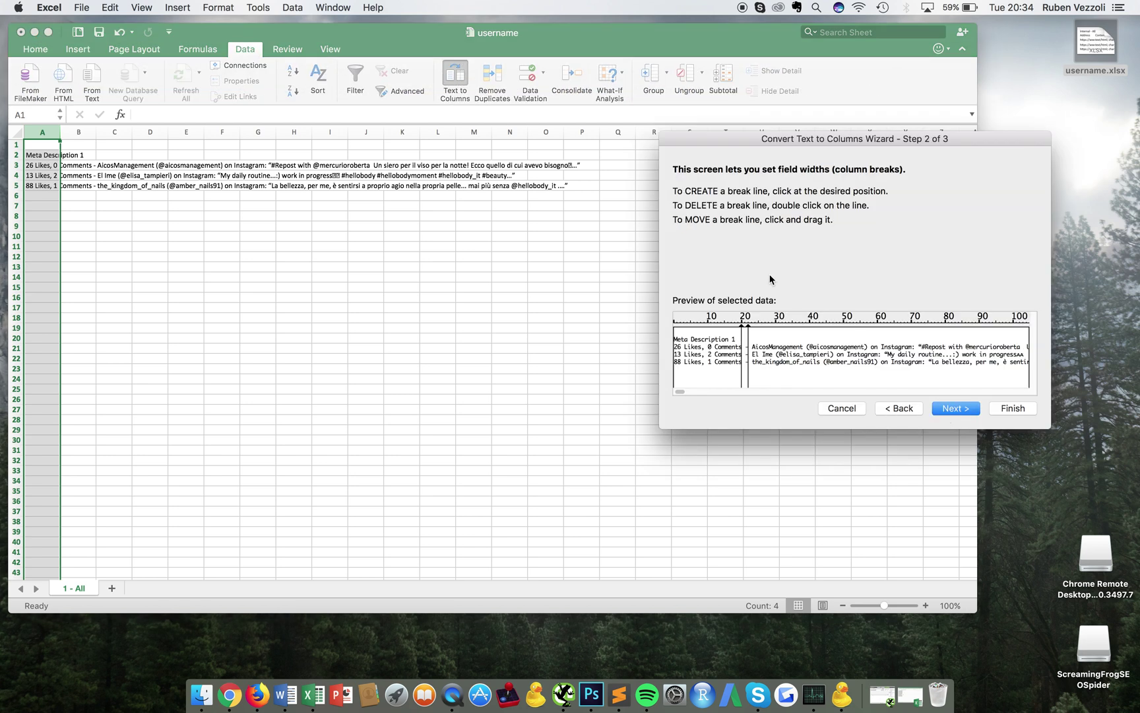
pyautogui.click(897, 410)
pyautogui.click(678, 209)
pyautogui.click(956, 409)
pyautogui.click(689, 237)
pyautogui.click(720, 267)
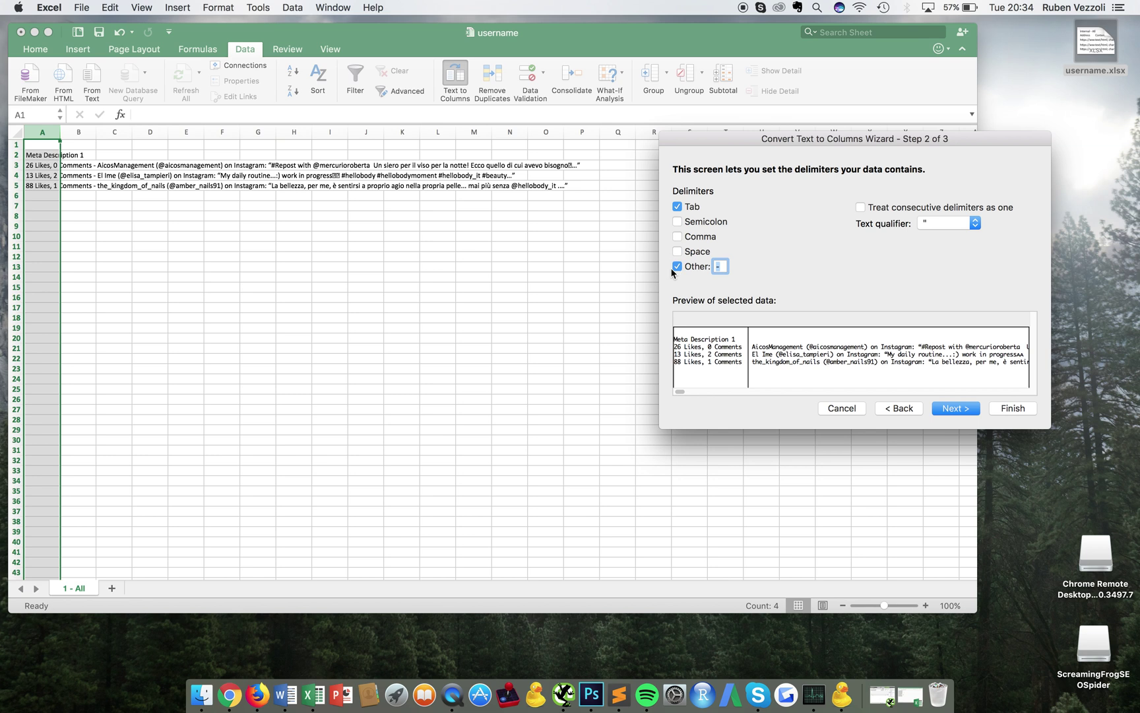
pyautogui.write('ò')
pyautogui.write('@')
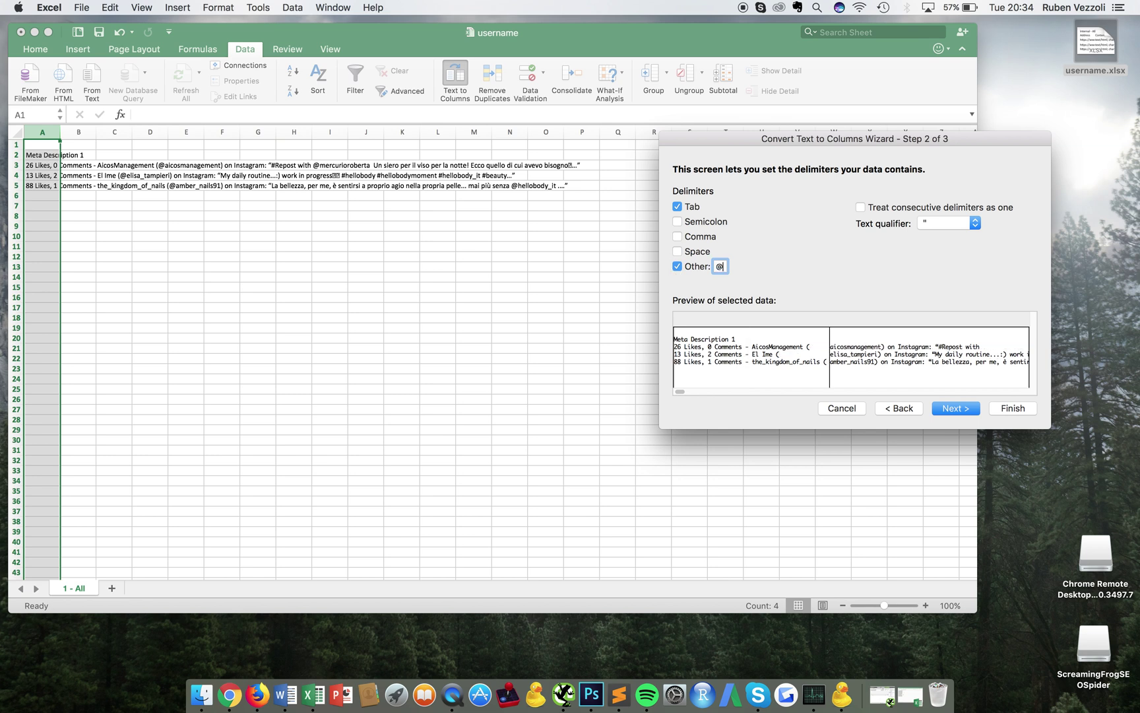
pyautogui.click(946, 409)
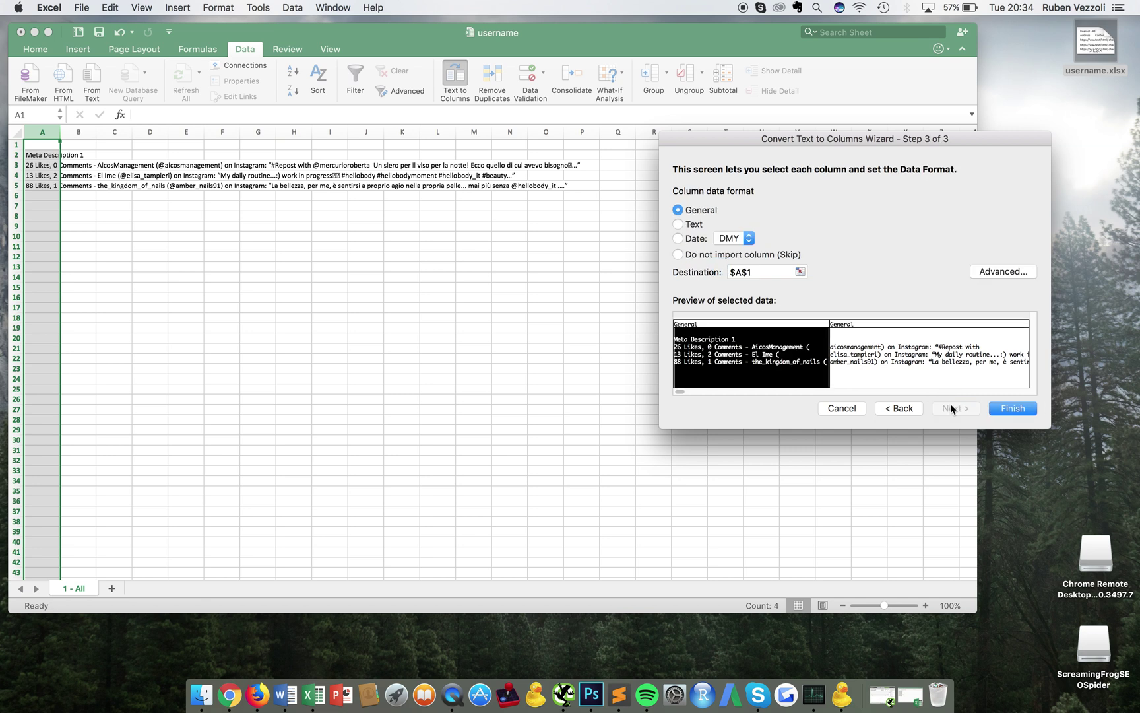
pyautogui.click(1011, 408)
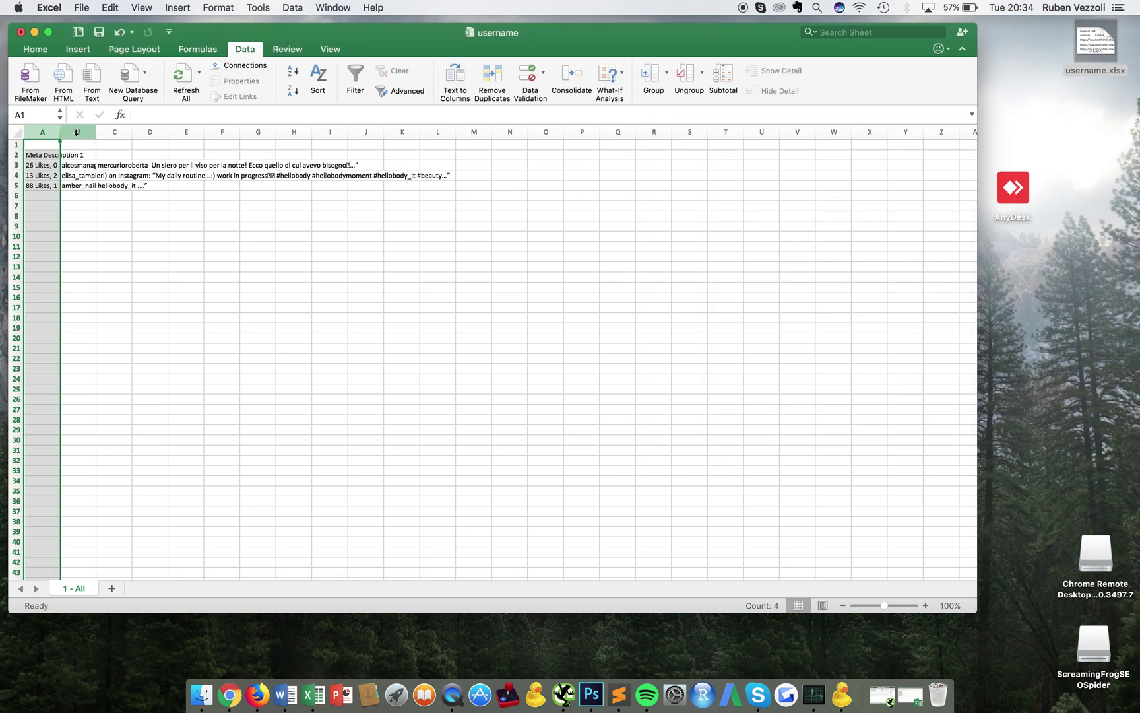
pyautogui.rightClick(44, 133)
pyautogui.click(91, 215)
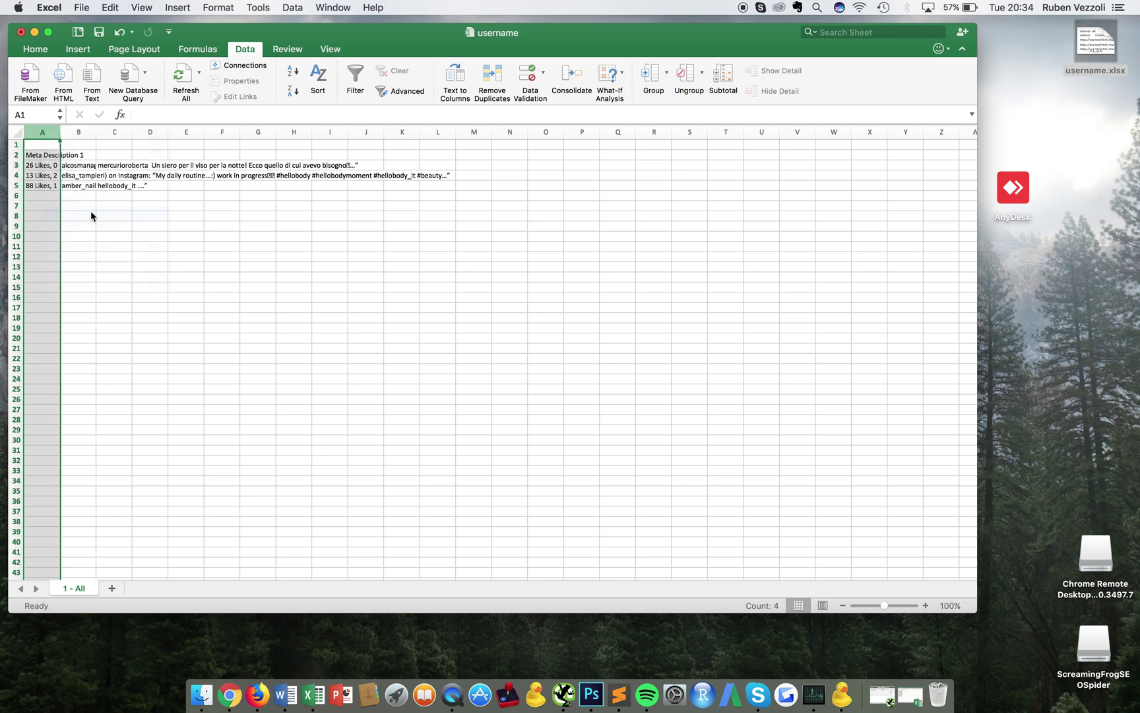
# Split the usernames again with Text to Columns at ')', replacing existing cells
pyautogui.click(462, 76)
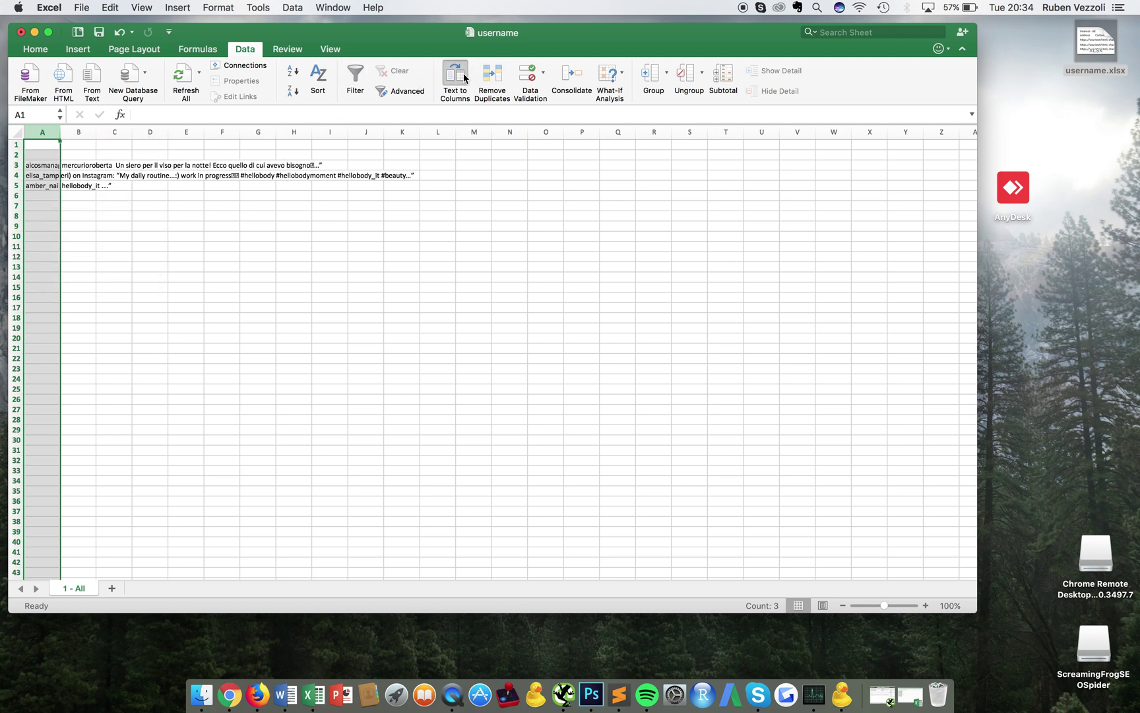
pyautogui.click(303, 341)
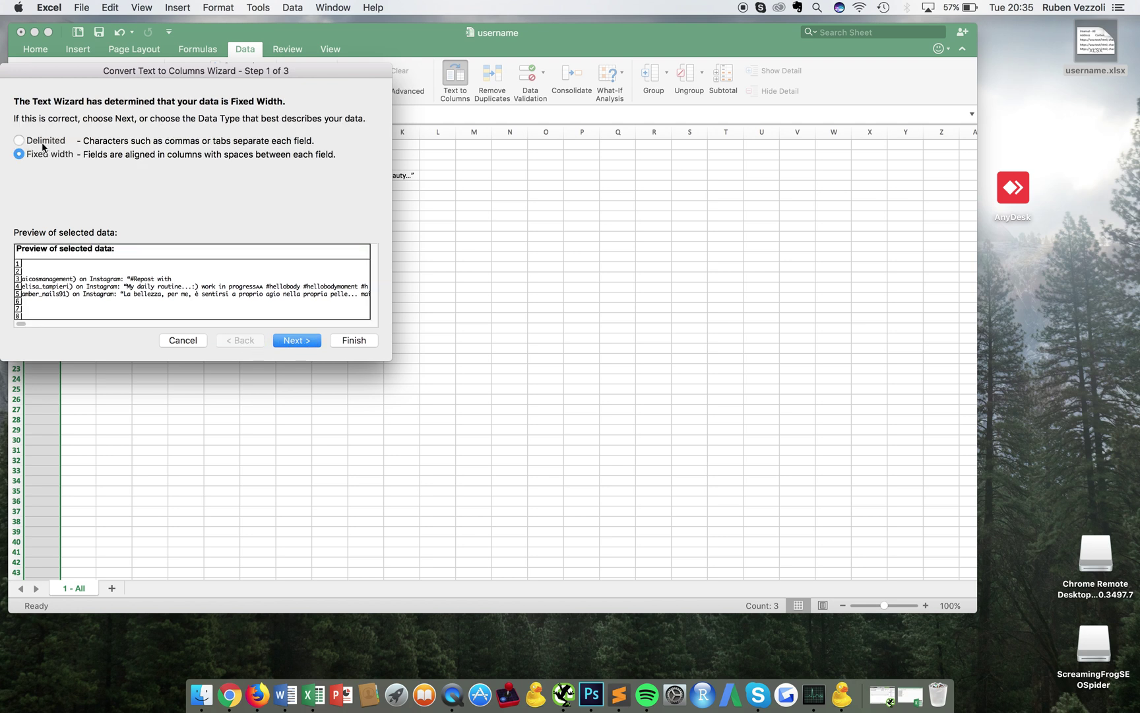
pyautogui.click(45, 141)
pyautogui.click(285, 340)
pyautogui.doubleClick(61, 198)
pyautogui.write(')')
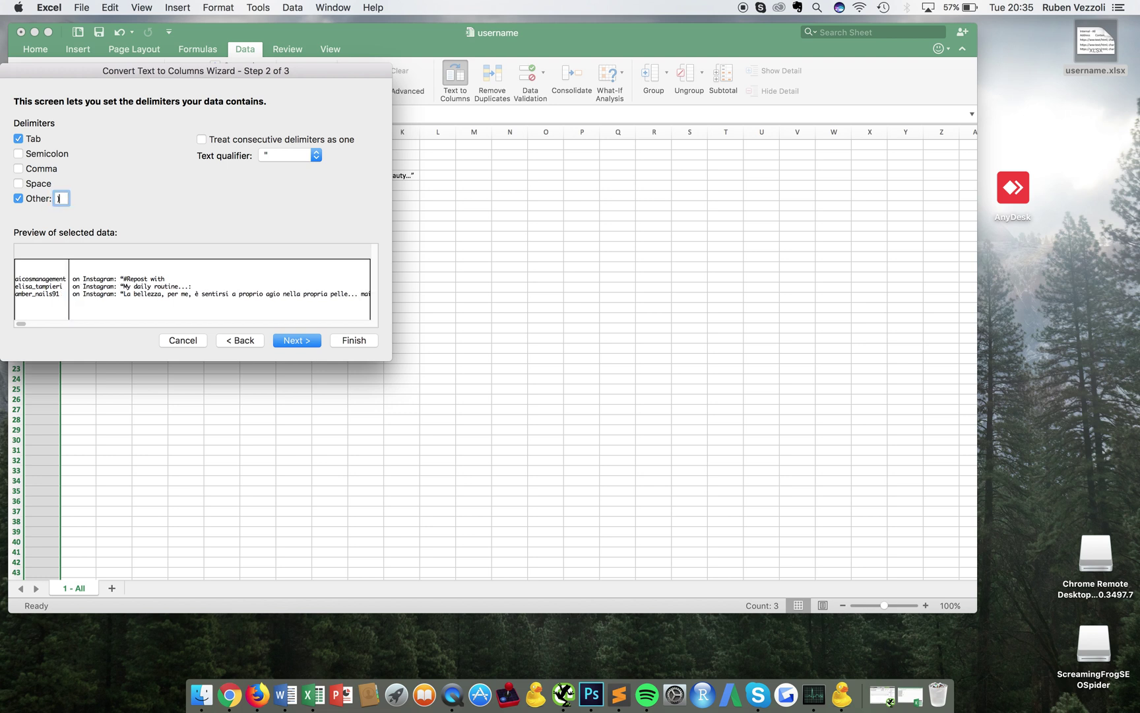
pyautogui.click(297, 339)
pyautogui.click(336, 340)
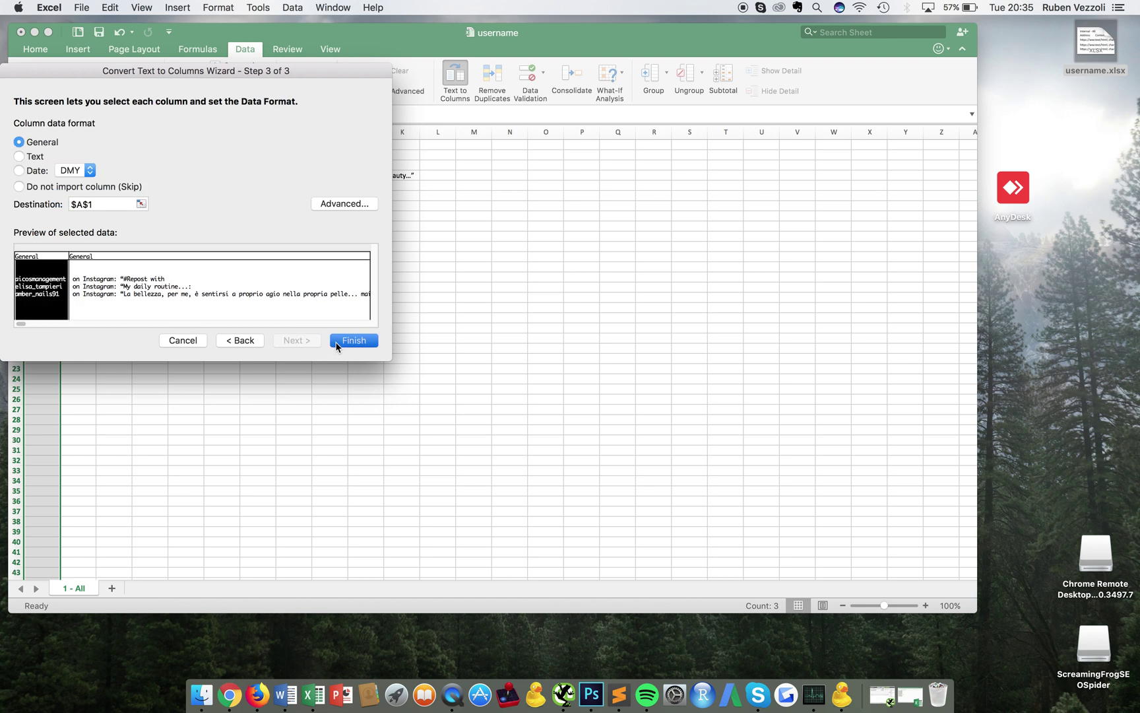
pyautogui.click(667, 239)
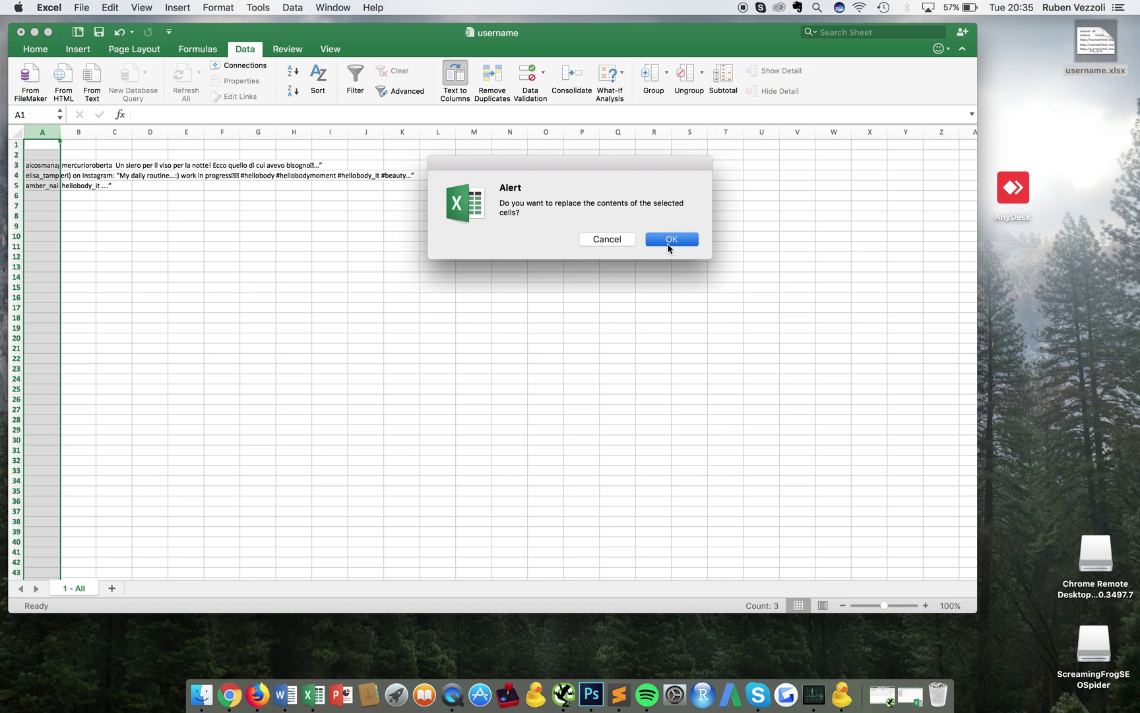
# Delete the two leftover caption columns and widen column A to fit the usernames
pyautogui.click(79, 132)
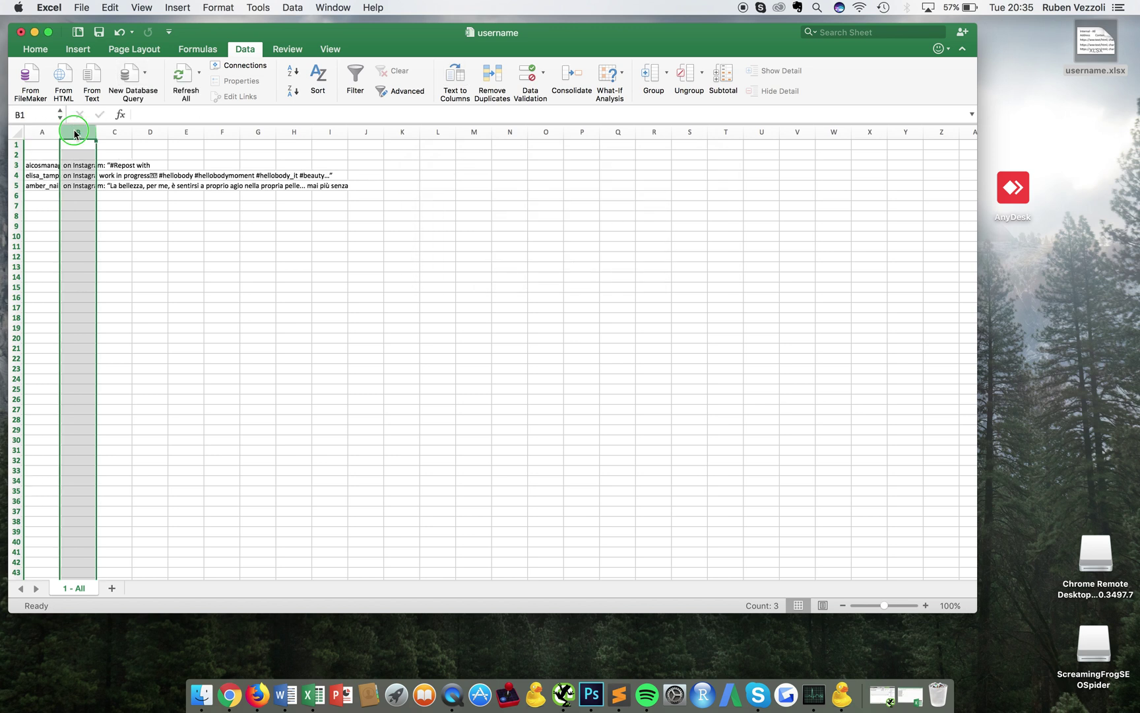
pyautogui.rightClick(77, 131)
pyautogui.click(110, 209)
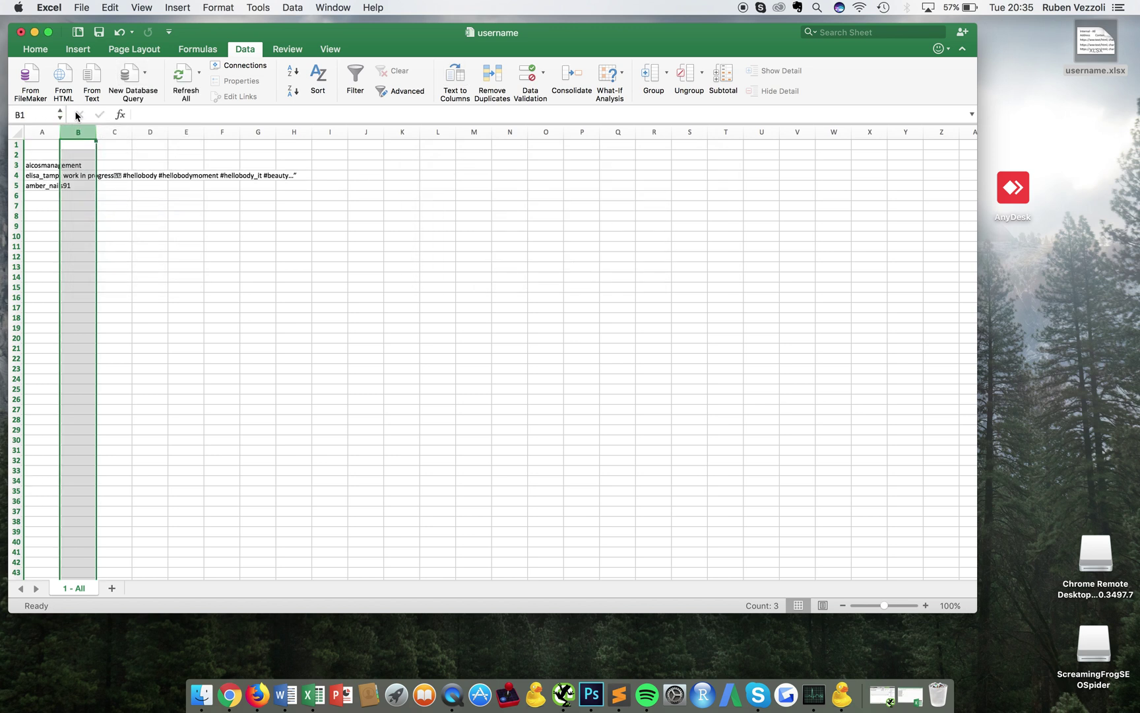
pyautogui.doubleClick(47, 177)
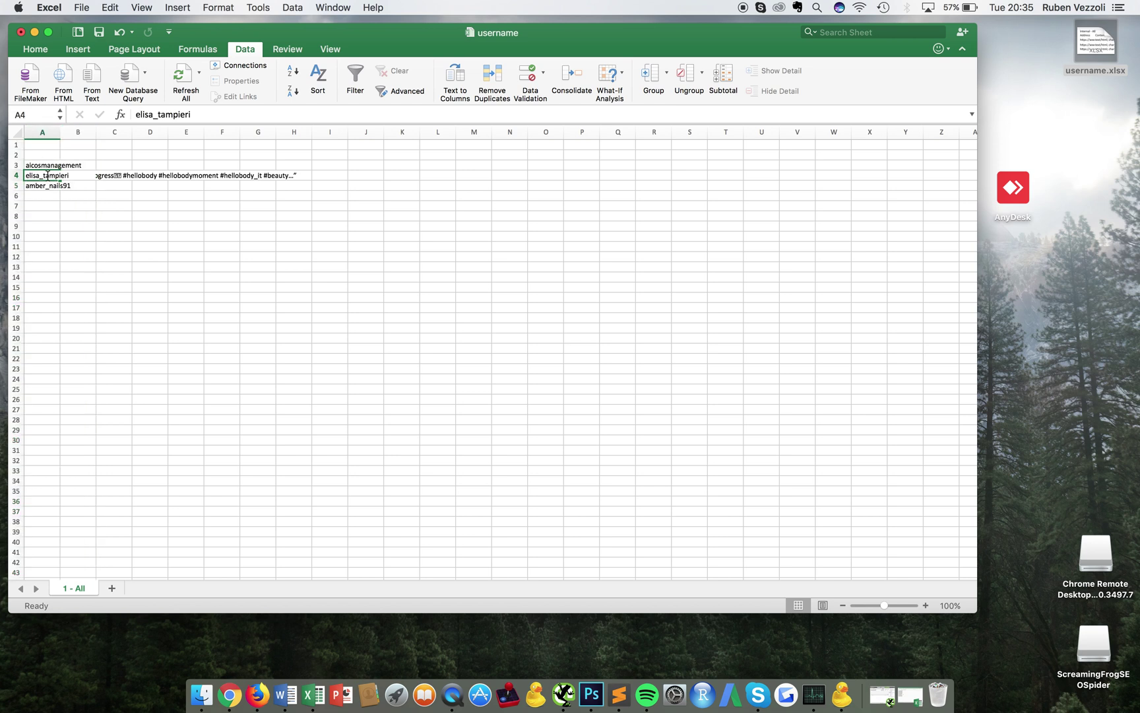
pyautogui.click(116, 207)
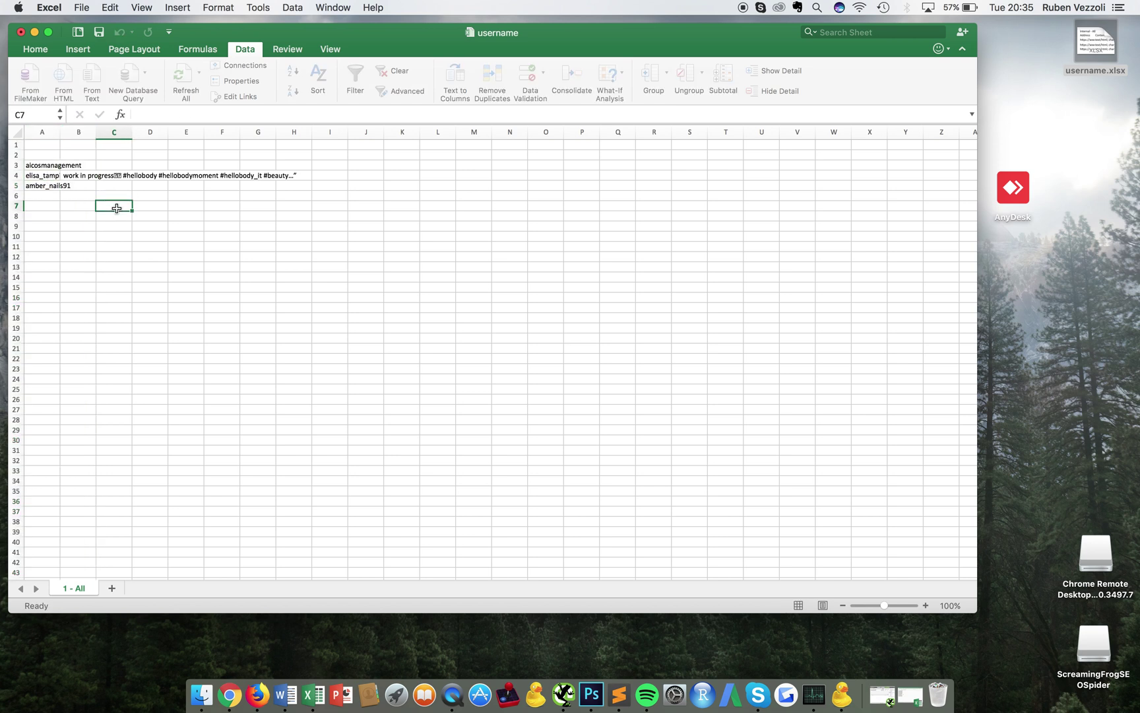
pyautogui.rightClick(75, 132)
pyautogui.click(101, 210)
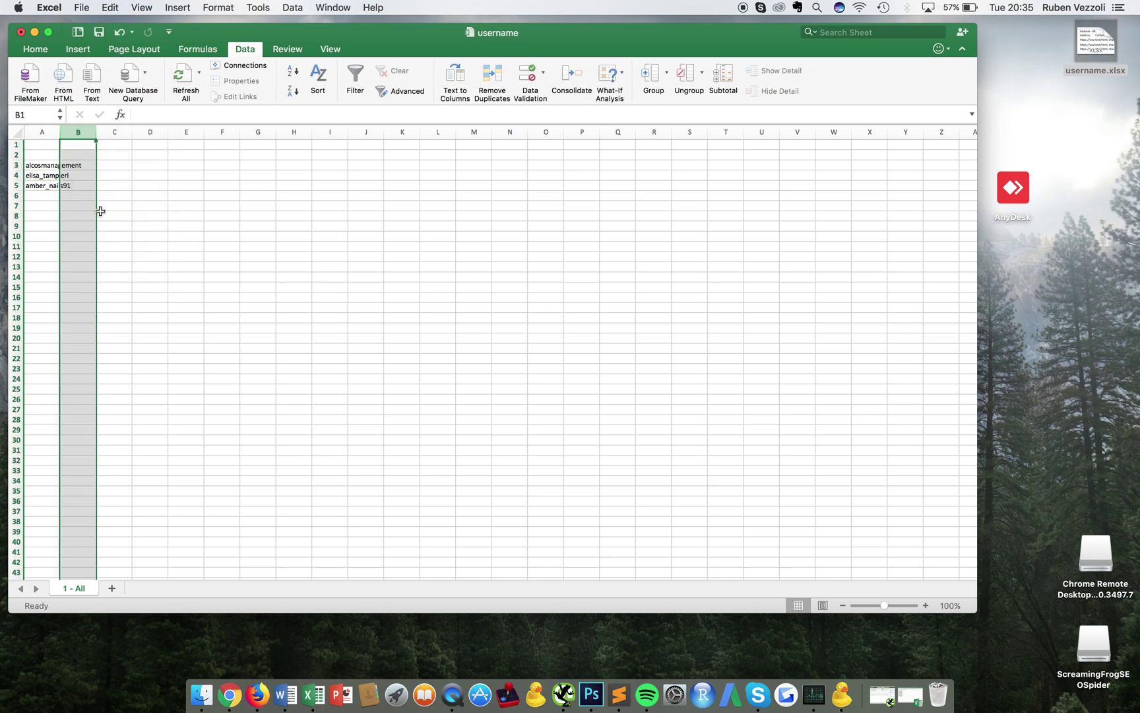
pyautogui.moveTo(59, 127); pyautogui.dragTo(79, 185)
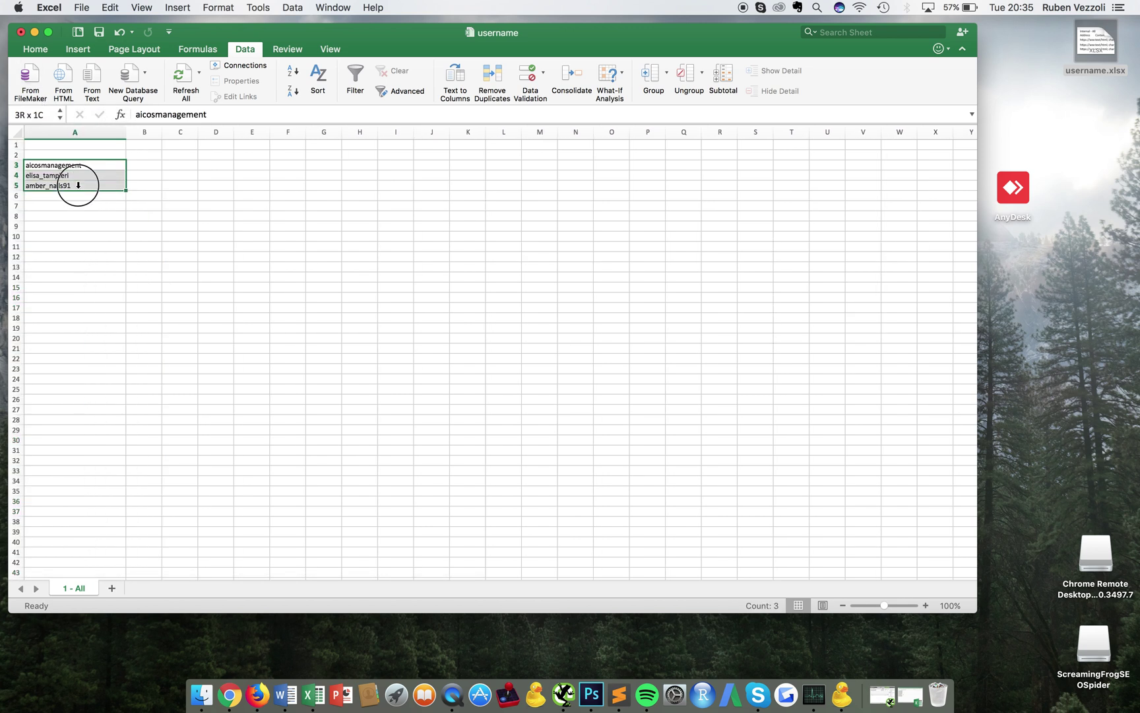
# Return to the HelloBody Italia tagged posts in Chrome and highlight the bio's discount line
pyautogui.click(229, 698)
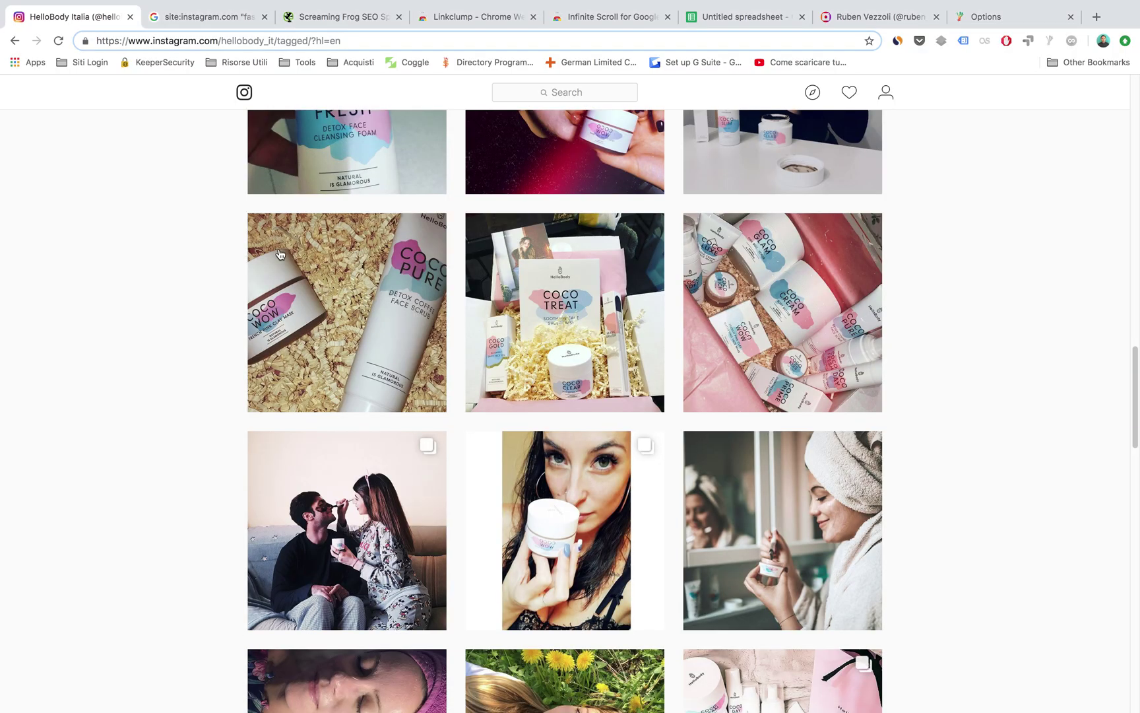
pyautogui.scroll(-15, 165, 241)
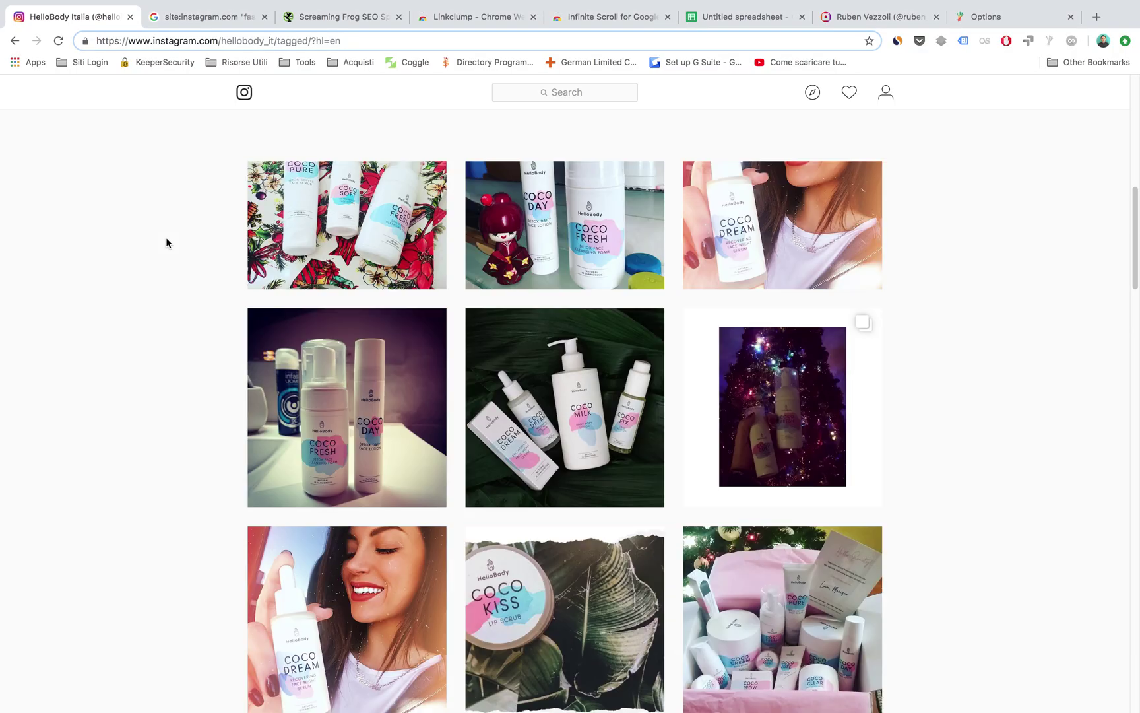
pyautogui.scroll(8, 166, 242)
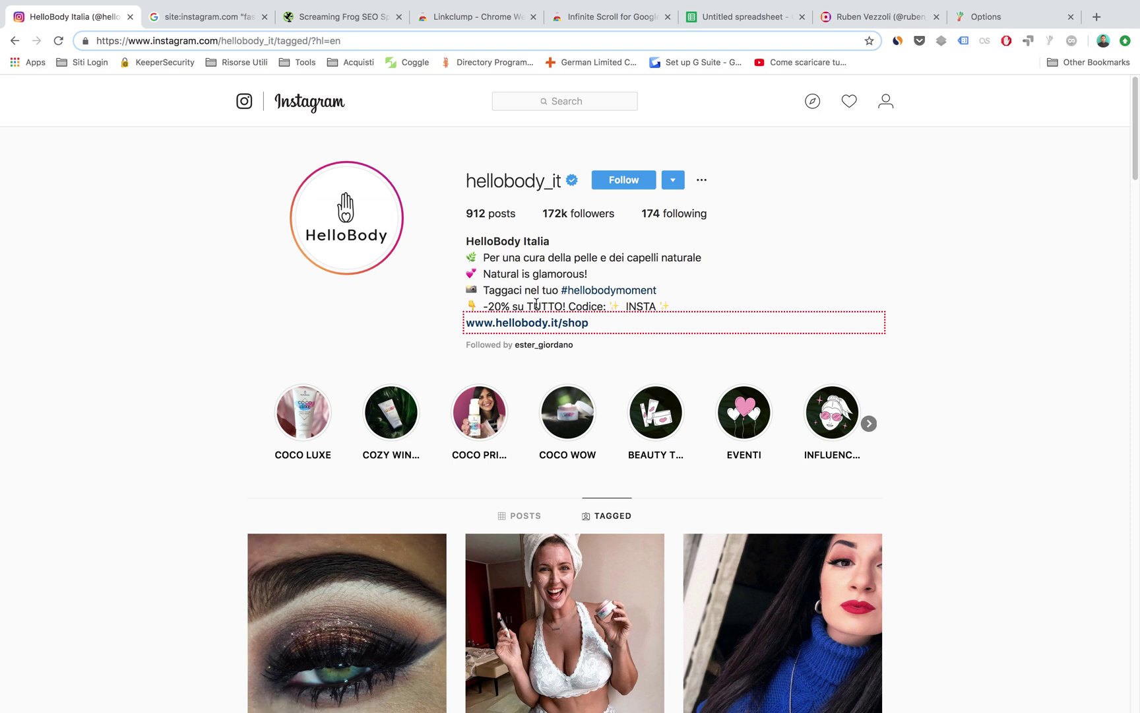
pyautogui.moveTo(488, 304); pyautogui.dragTo(569, 303)
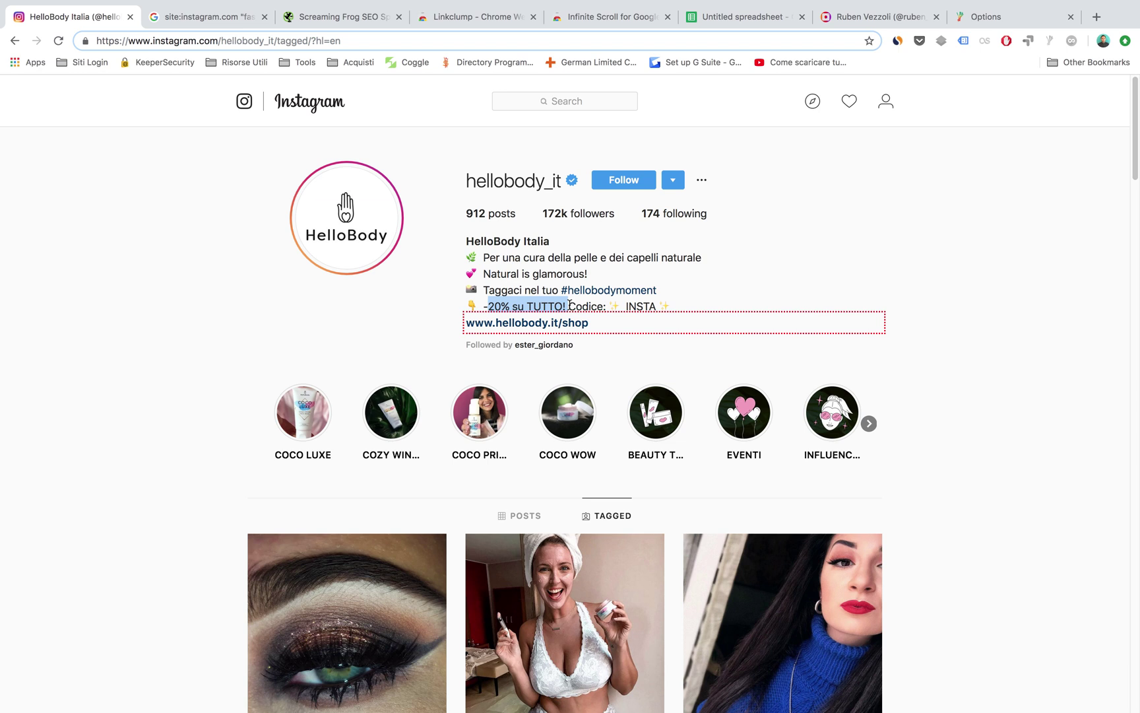
# Open the Websta profile tab and select the websta.org base address in the URL bar
pyautogui.click(872, 17)
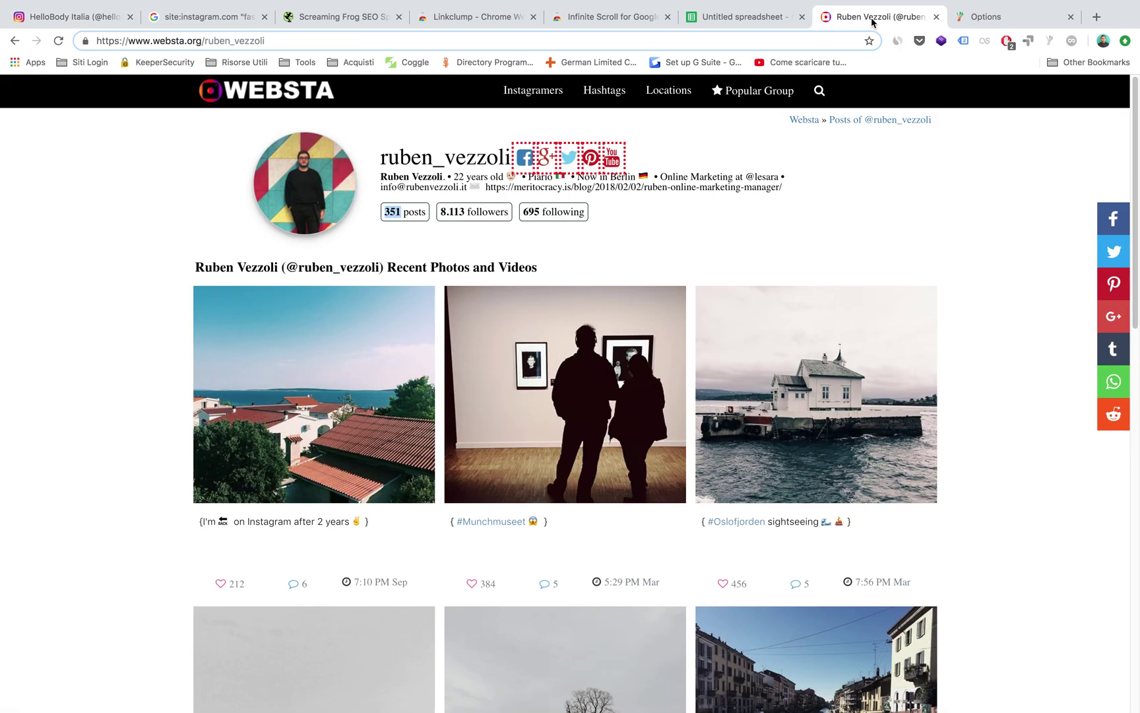
pyautogui.doubleClick(181, 41)
pyautogui.moveTo(188, 41); pyautogui.dragTo(196, 41)
pyautogui.moveTo(204, 41); pyautogui.dragTo(41, 33)
pyautogui.press('super+c')
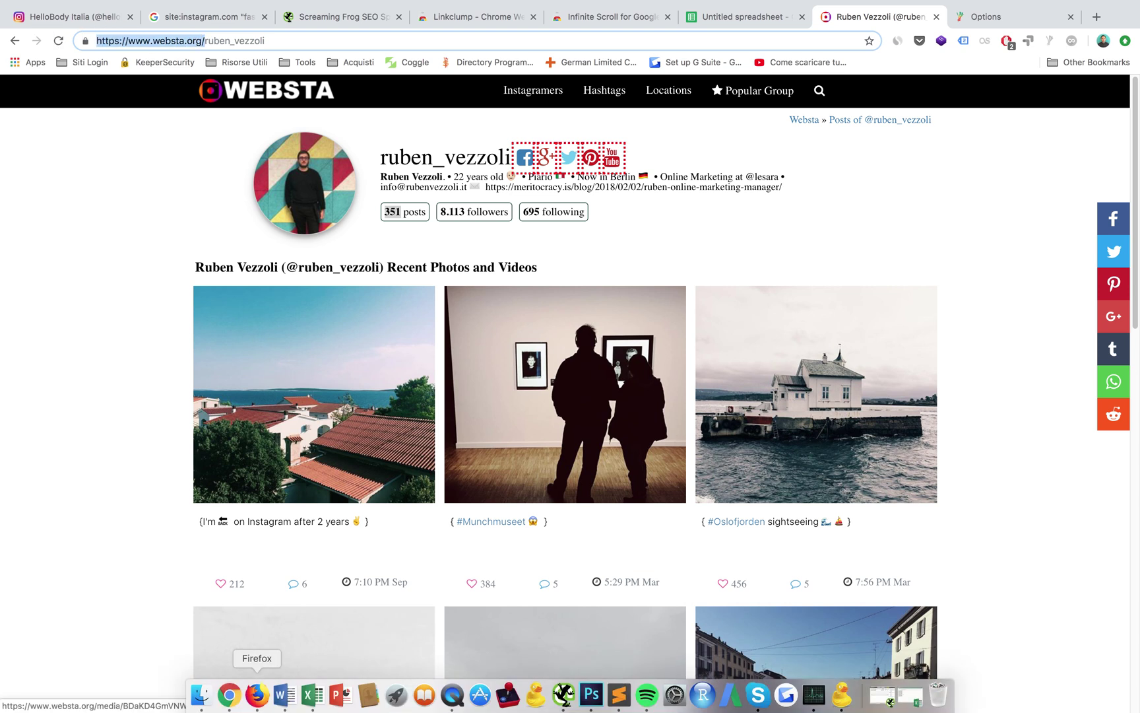
pyautogui.click(311, 698)
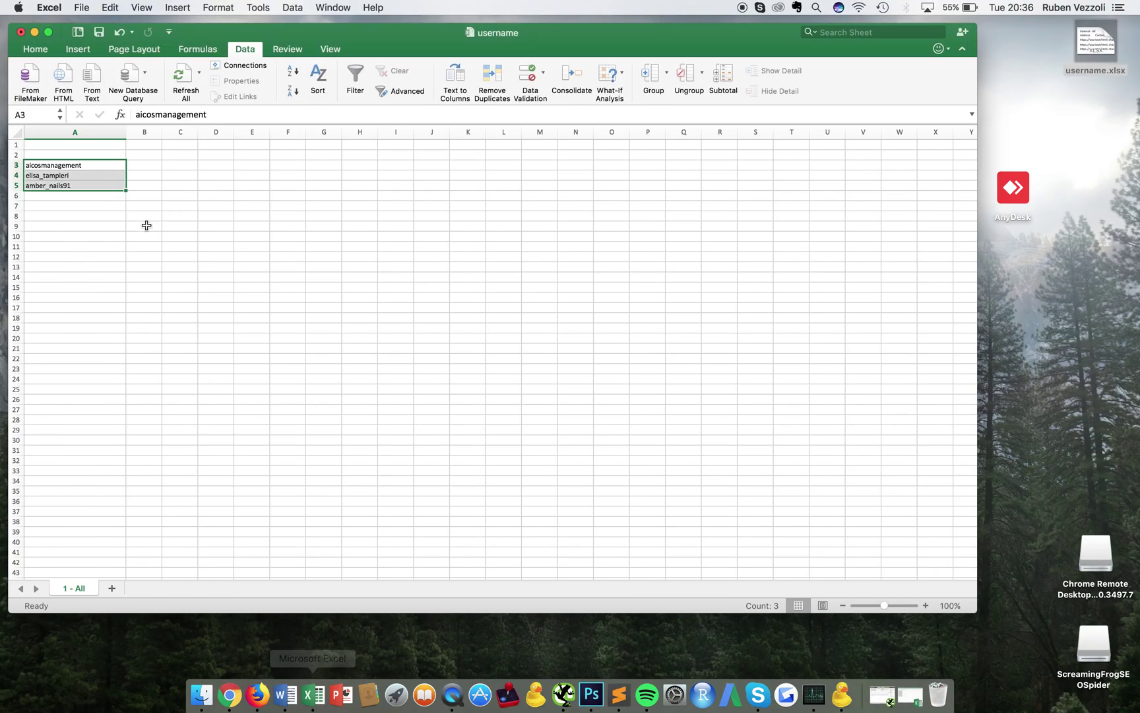
# Paste the Websta base URL into B3 and fill it down to B5
pyautogui.click(140, 166)
pyautogui.press('super+v')
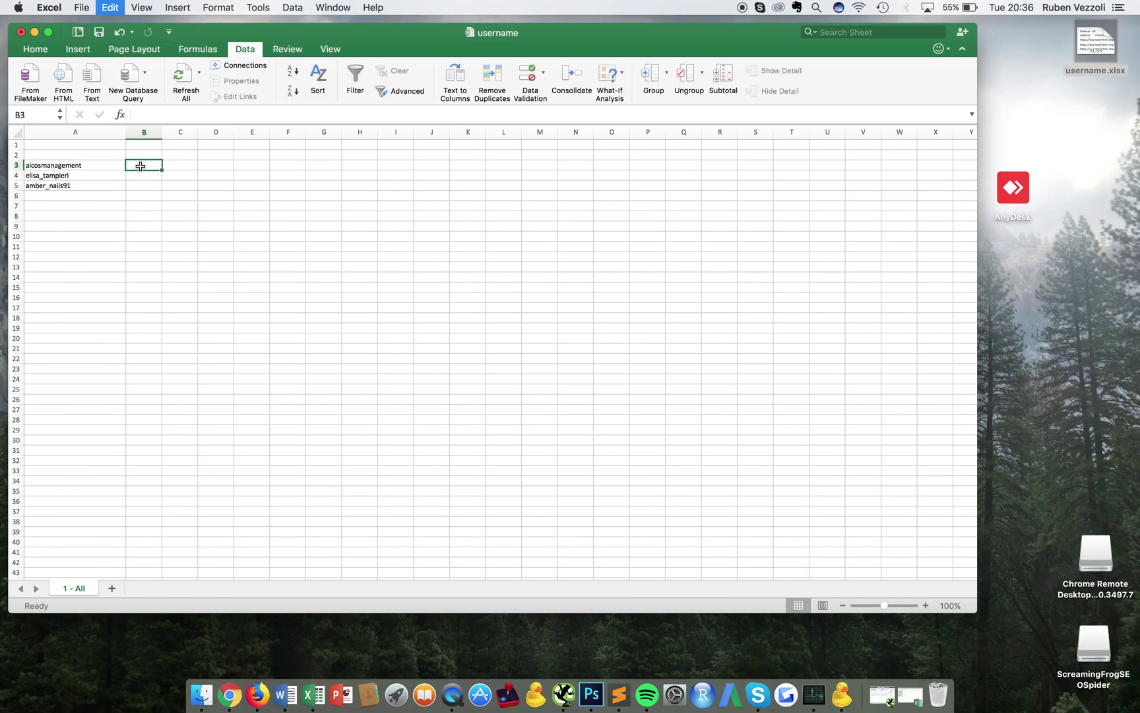
pyautogui.moveTo(162, 170); pyautogui.dragTo(159, 191)
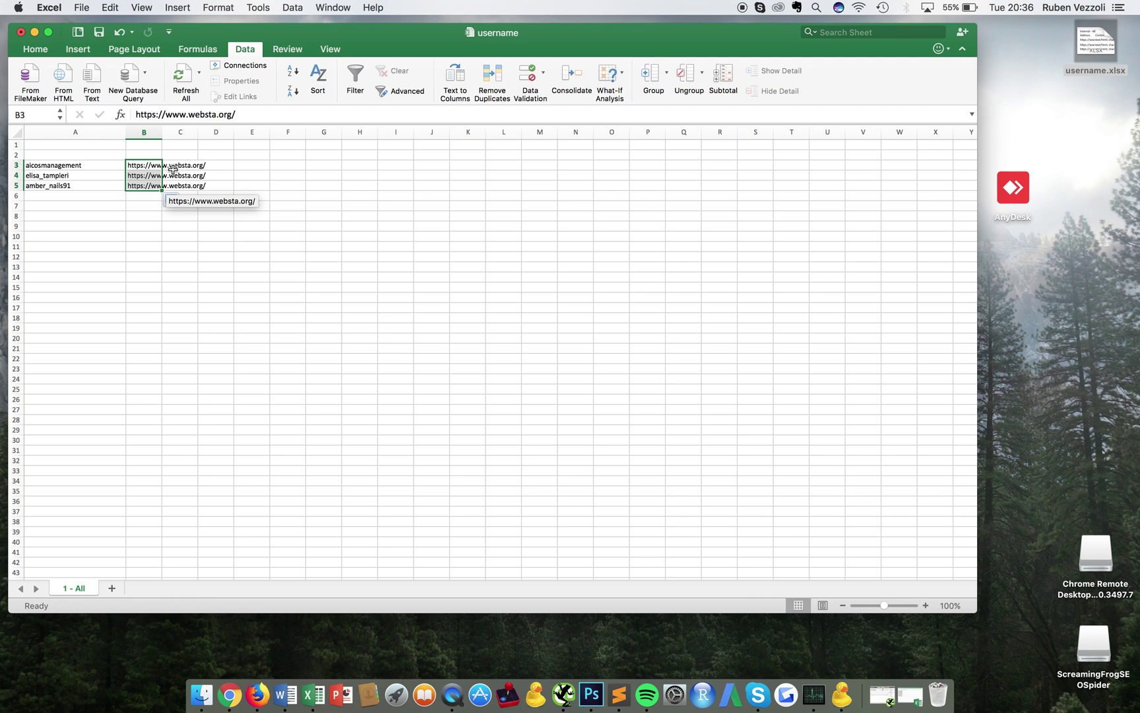
# Enter =B3&A3 in C3, fill it to C5, and copy the three profile URLs
pyautogui.click(174, 167)
pyautogui.write('=')
pyautogui.press('Left')
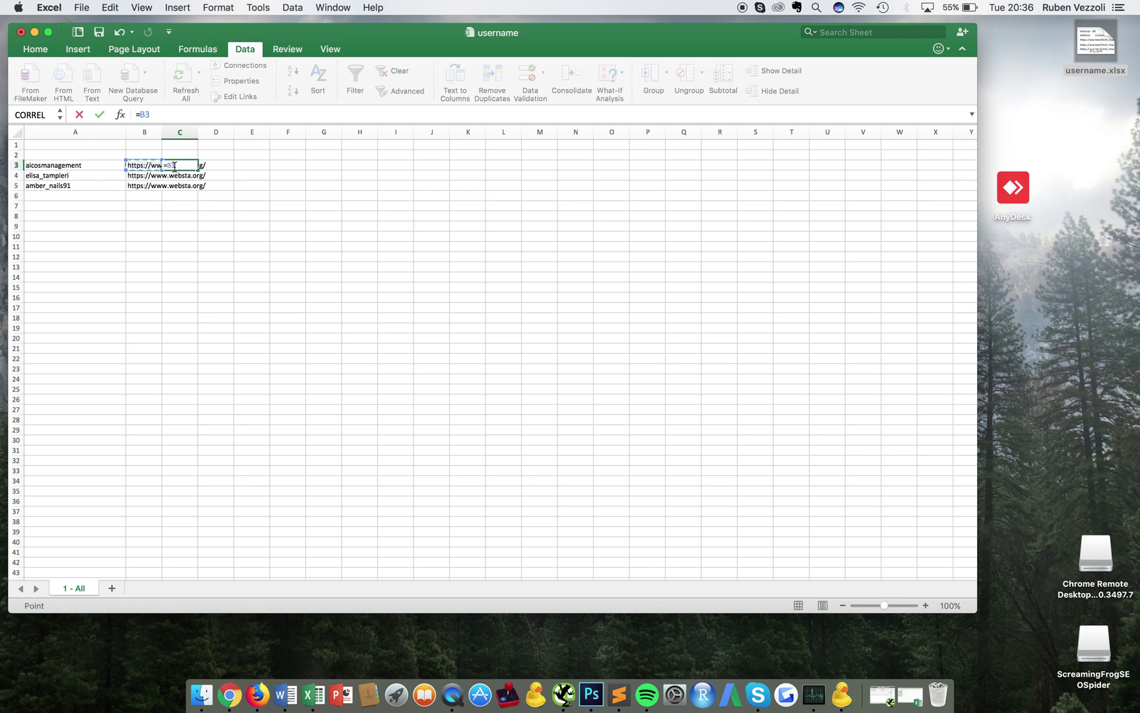
pyautogui.write('&')
pyautogui.press('Left')
pyautogui.press('Left')
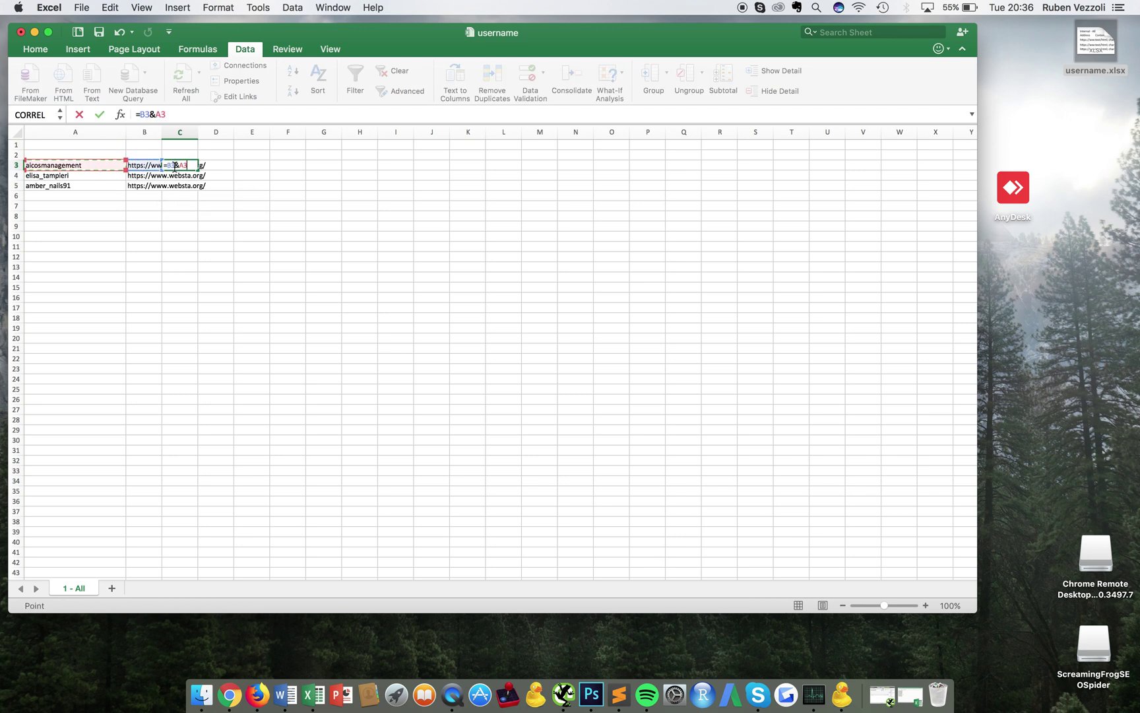
pyautogui.press('Return')
pyautogui.click(186, 165)
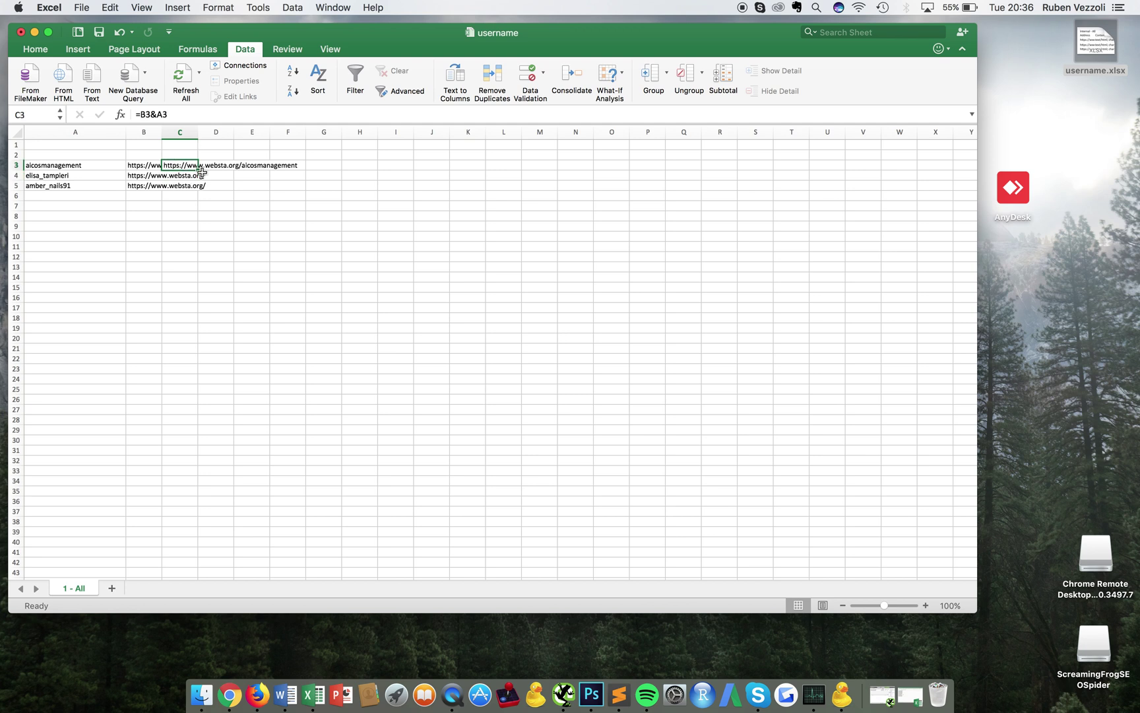
pyautogui.moveTo(198, 170); pyautogui.dragTo(198, 186)
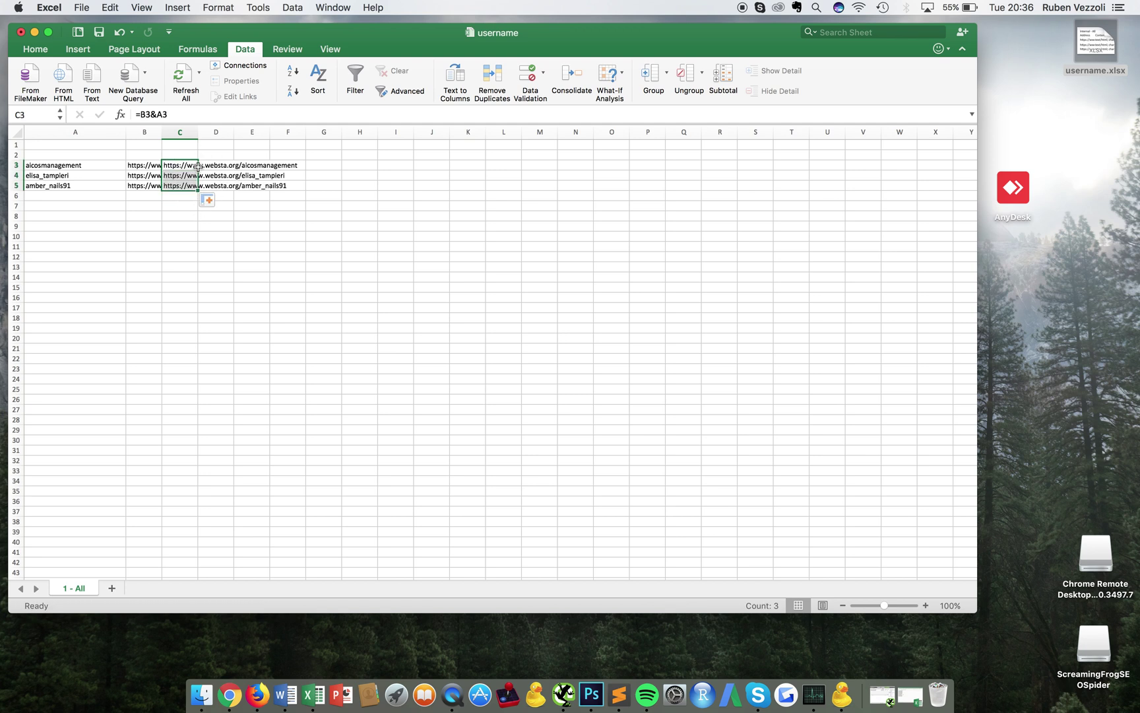
pyautogui.press('super+c')
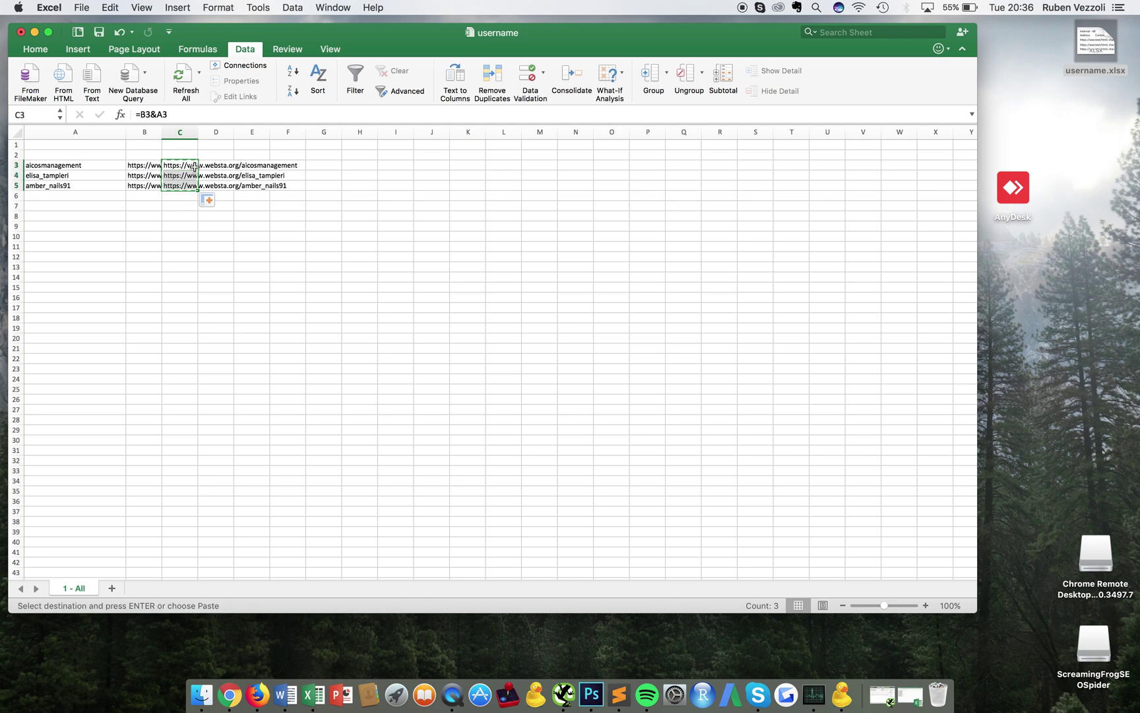
pyautogui.click(230, 699)
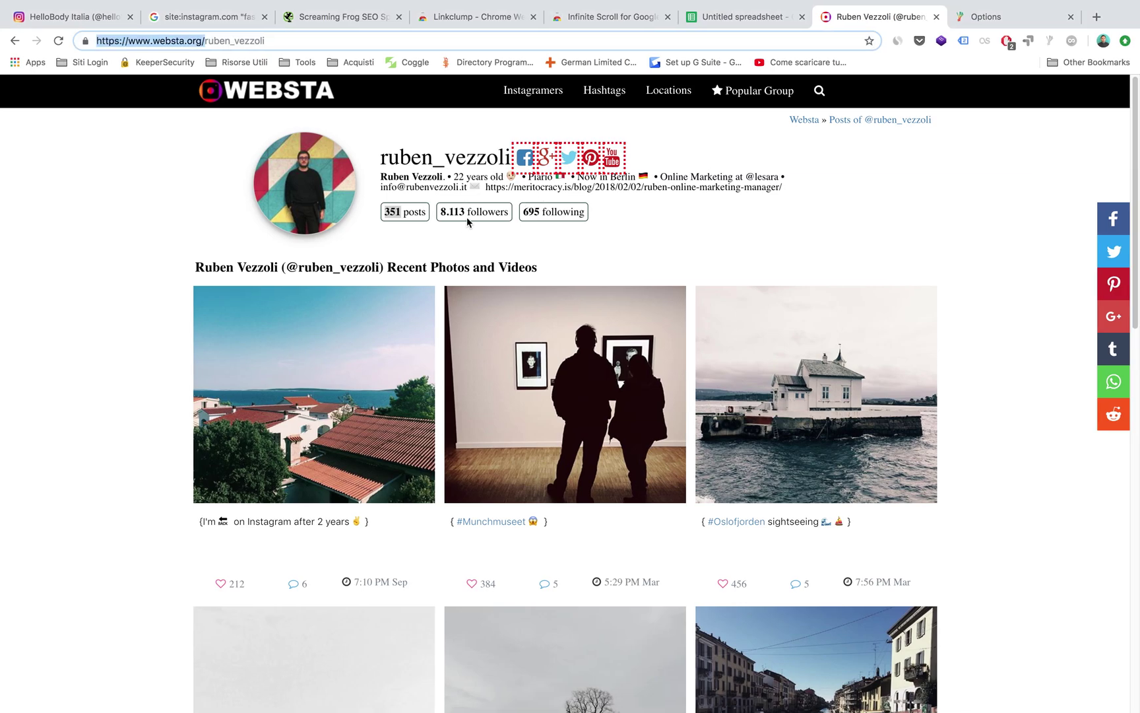
# Inspect Websta's 351 posts count in DevTools and copy its element's CSS selector
pyautogui.doubleClick(391, 211)
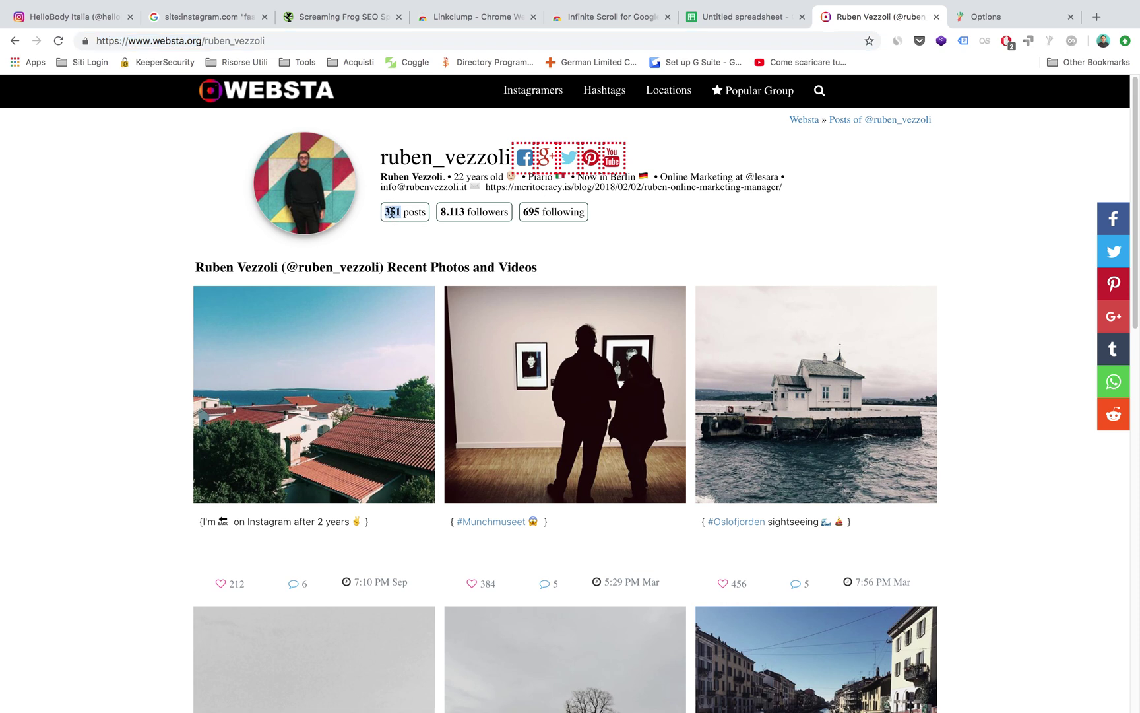
pyautogui.rightClick(391, 213)
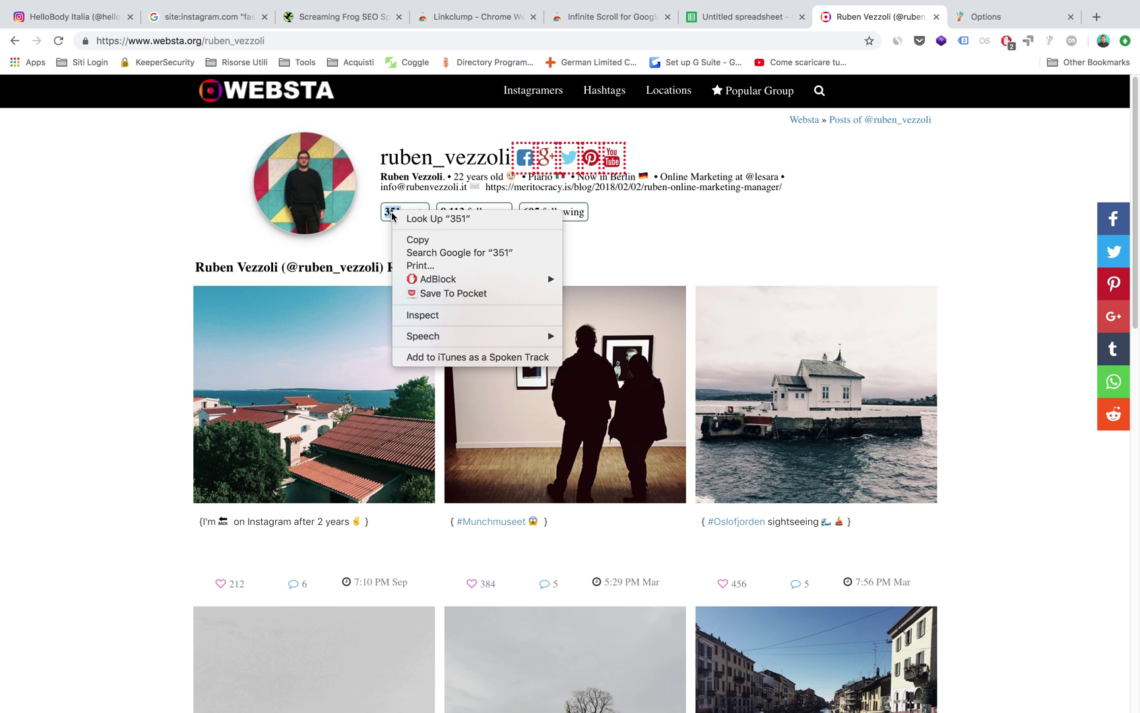
pyautogui.click(422, 316)
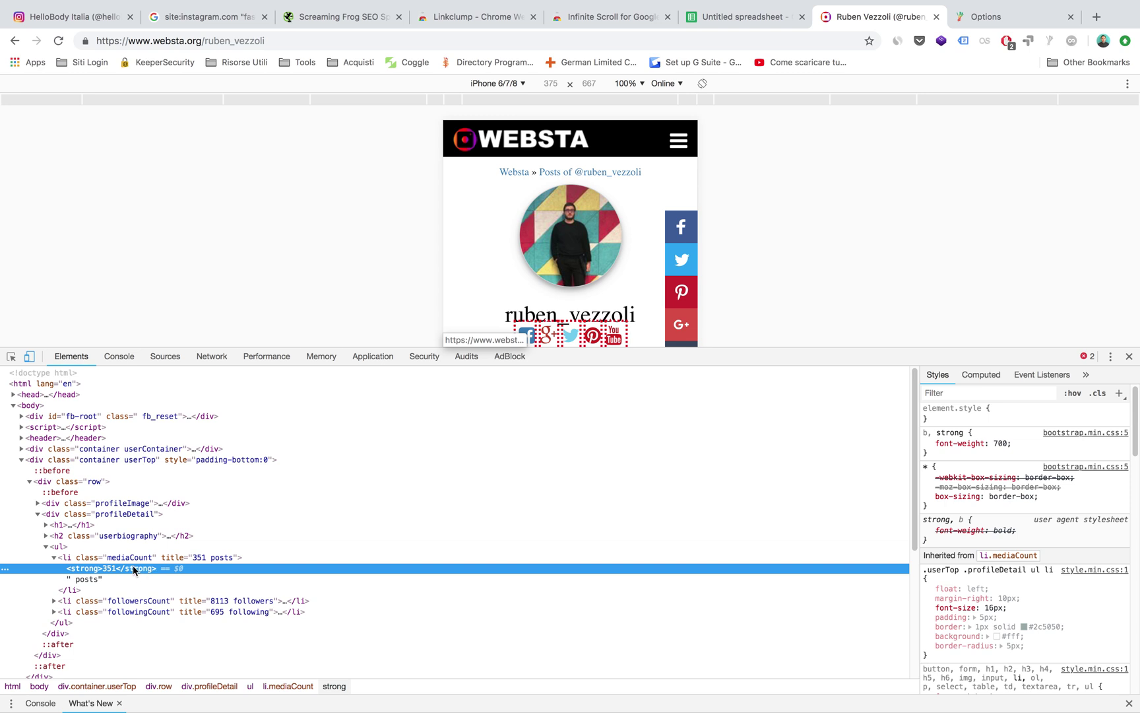
pyautogui.rightClick(134, 570)
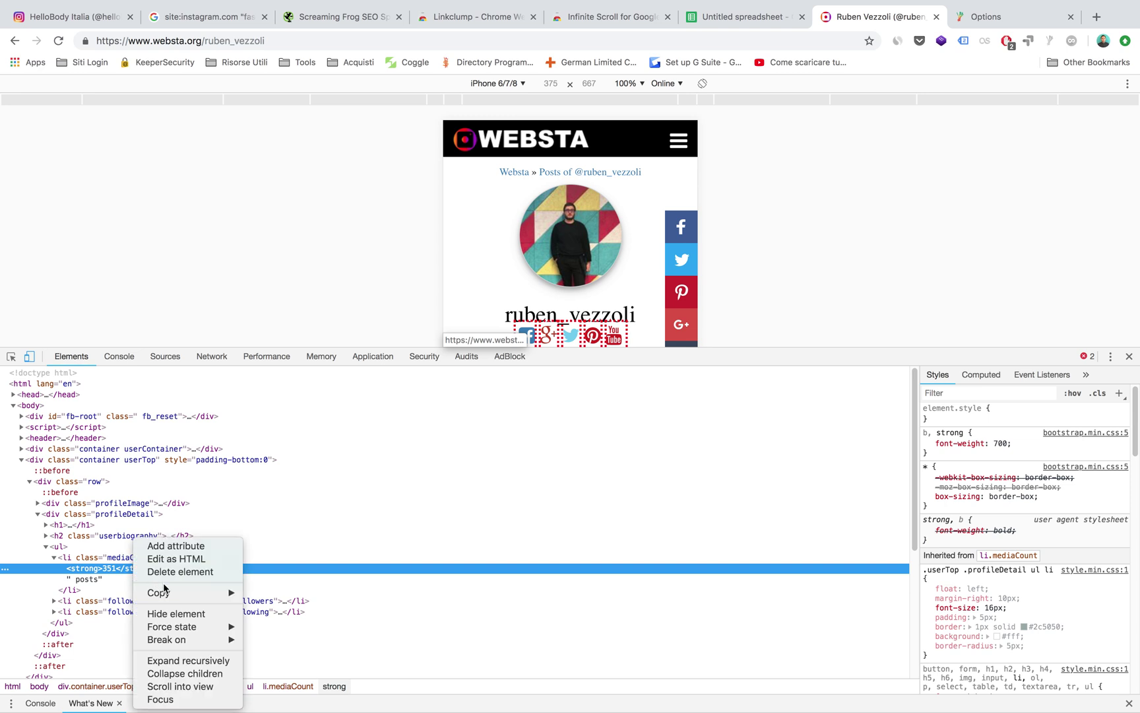
pyautogui.moveTo(168, 593)
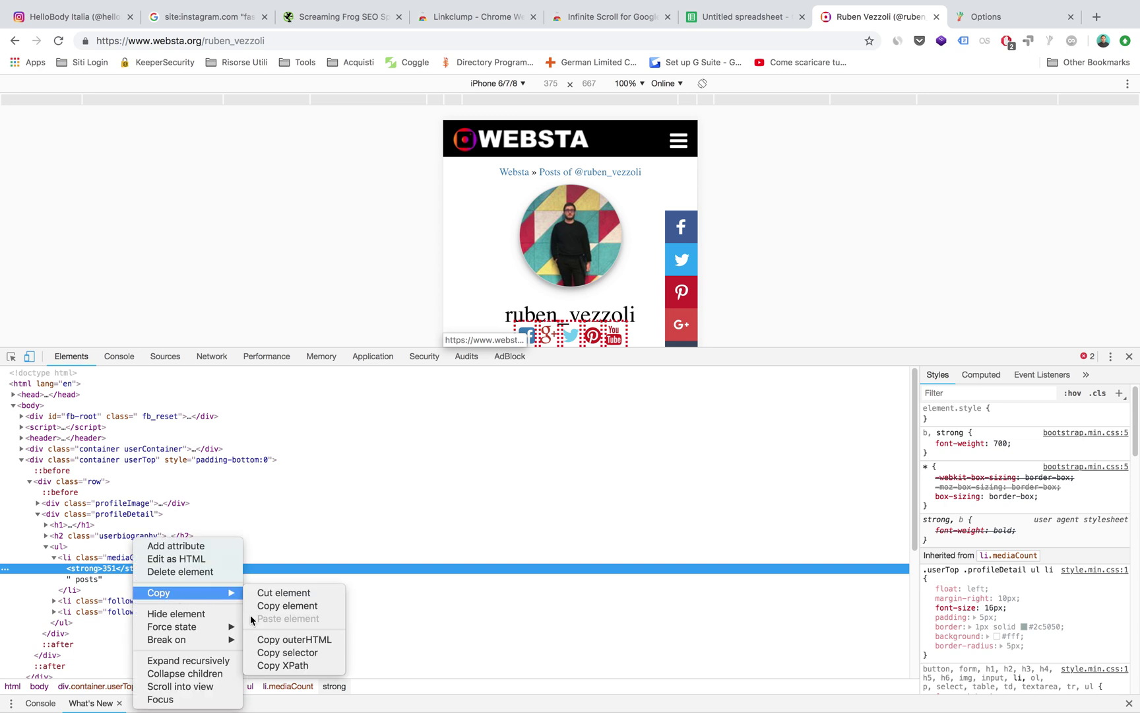
pyautogui.click(284, 652)
pyautogui.moveTo(454, 710)
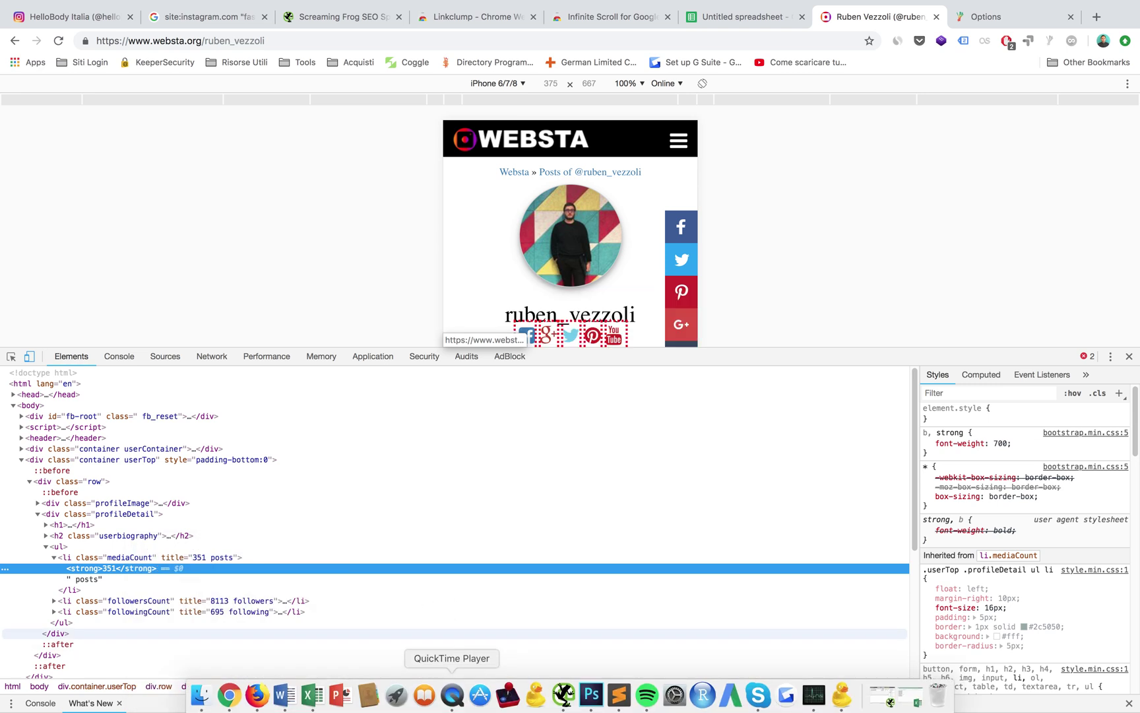
pyautogui.click(560, 701)
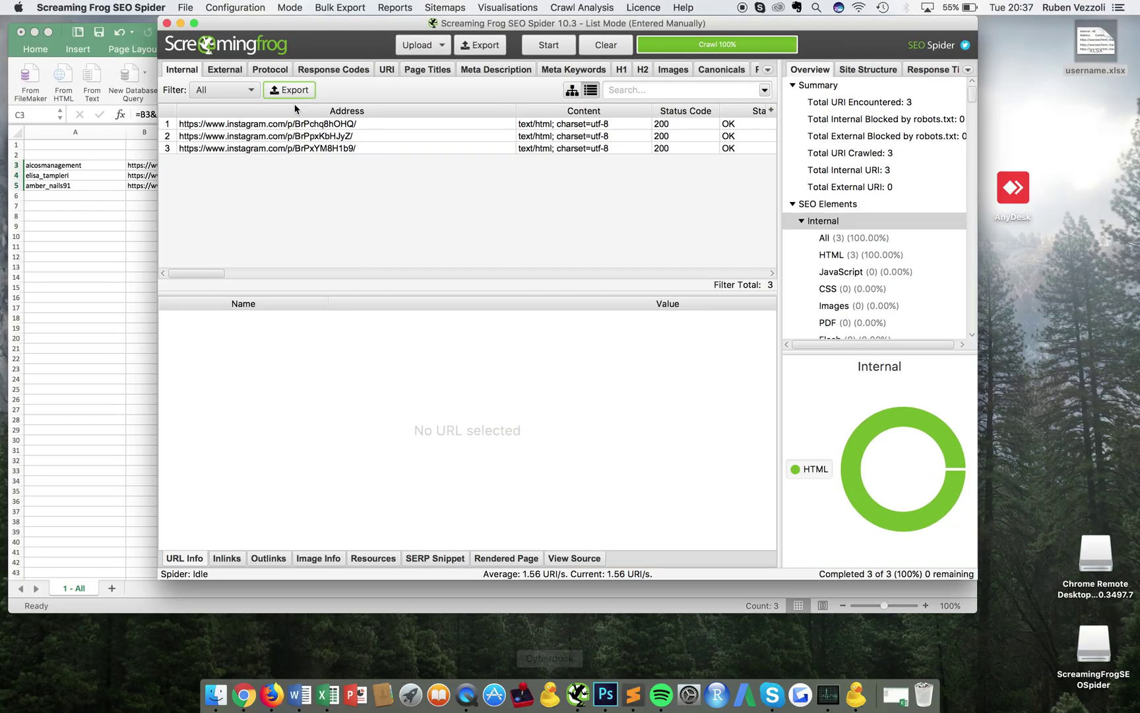
# In Custom Extraction, set Extractor 1 to CSSPath with the pasted posts selector, named Posts
pyautogui.click(232, 7)
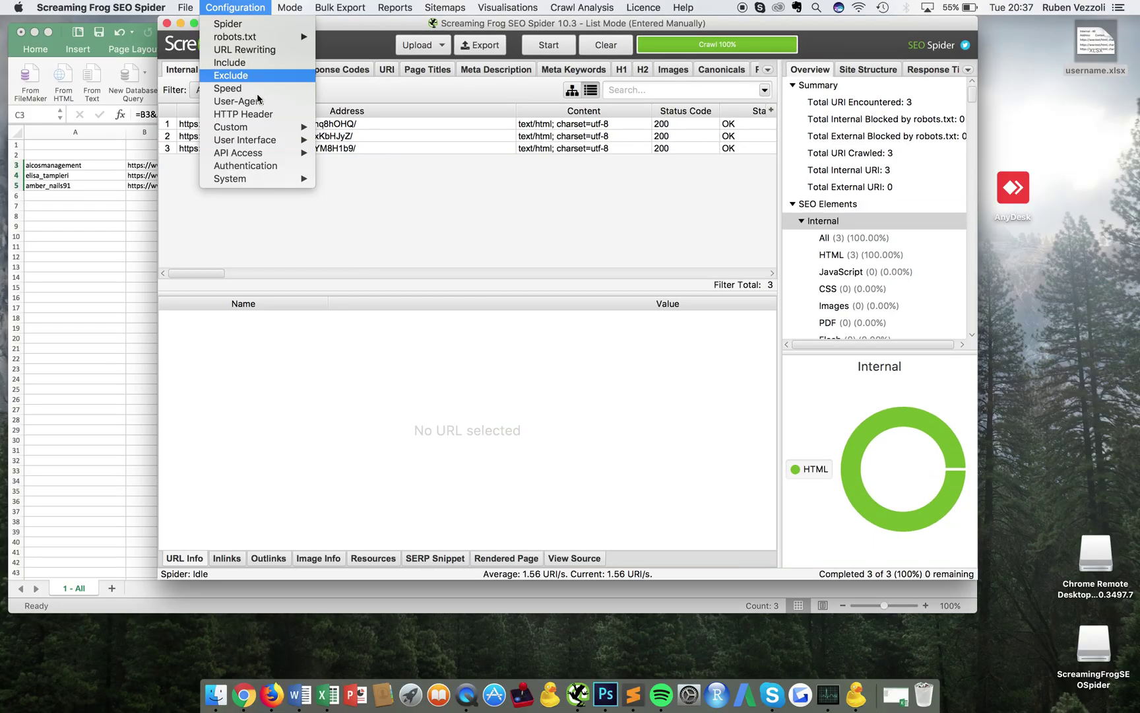
pyautogui.moveTo(262, 127)
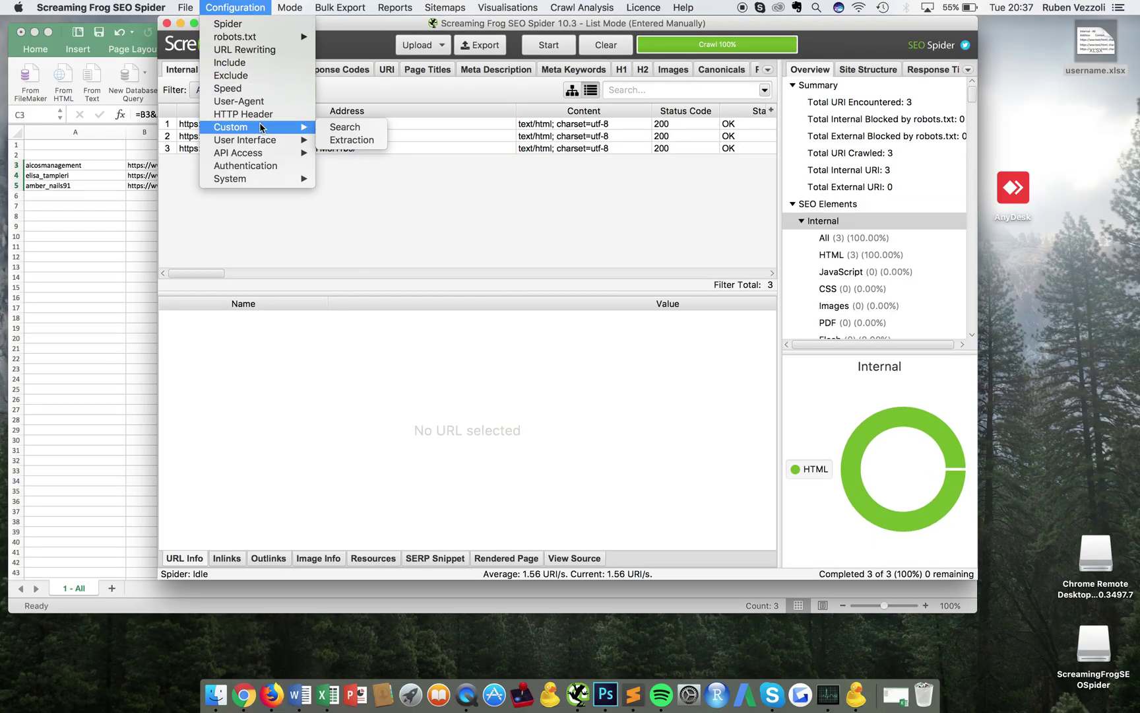
pyautogui.click(356, 138)
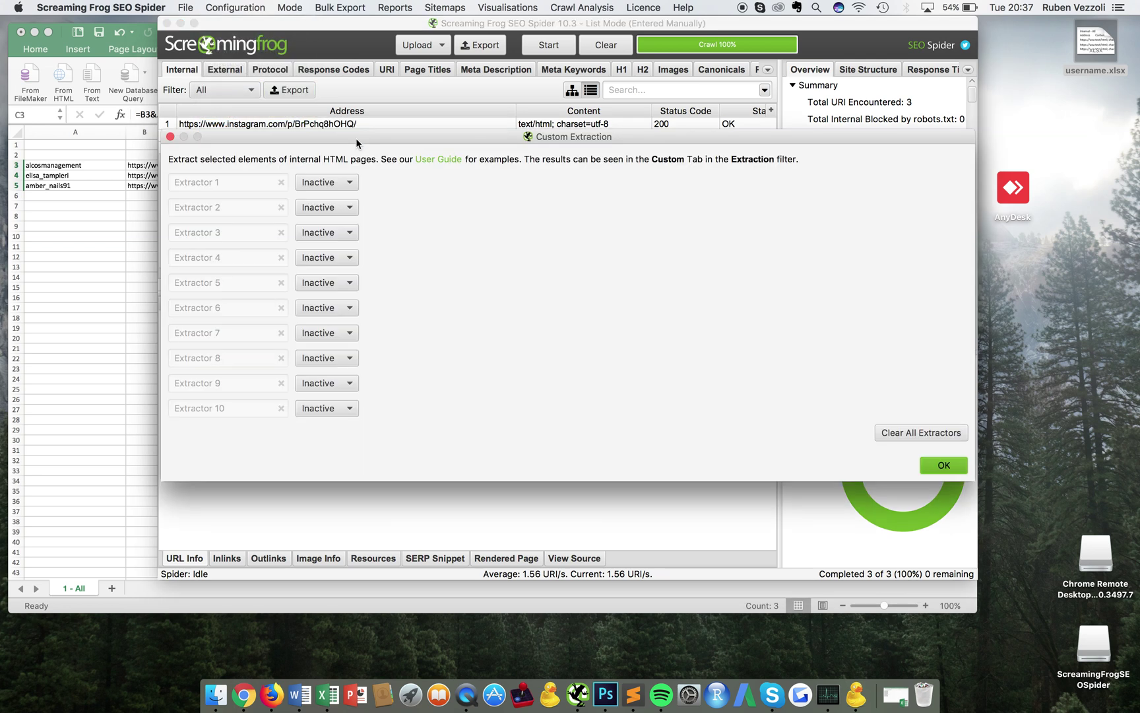
pyautogui.click(337, 184)
pyautogui.click(332, 221)
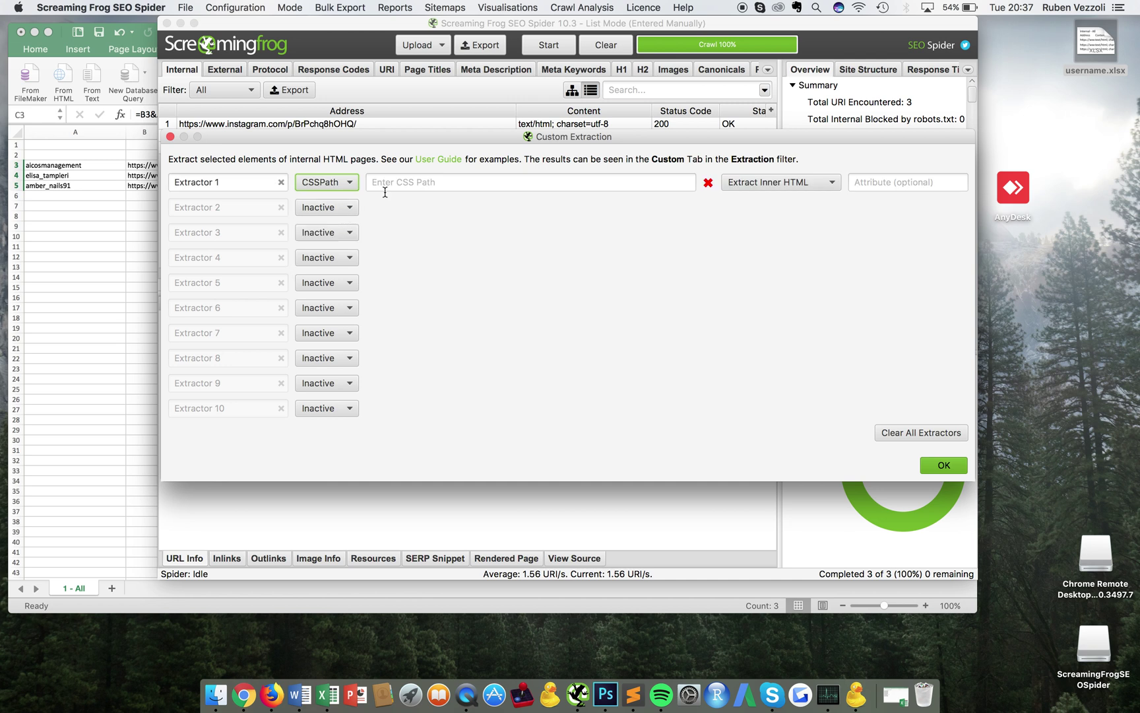
pyautogui.click(407, 182)
pyautogui.press('super+v')
pyautogui.moveTo(248, 182); pyautogui.dragTo(150, 188)
pyautogui.write('Posts')
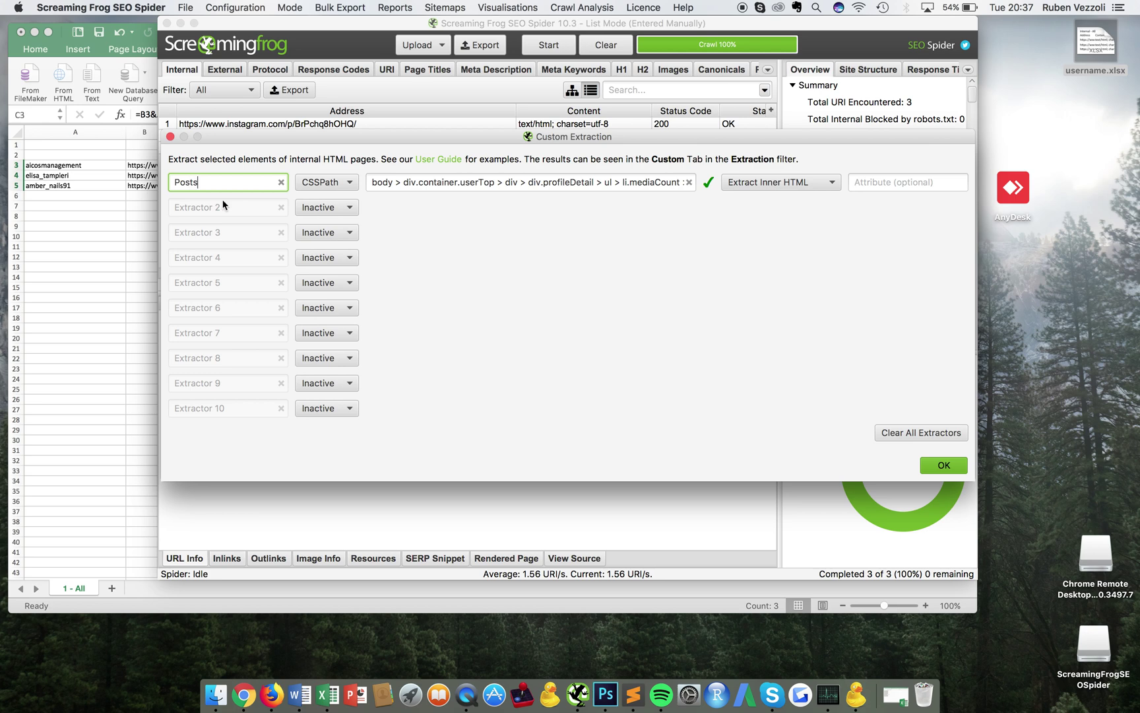
# Set Extractor 2's extraction type to CSSPath
pyautogui.click(328, 210)
pyautogui.click(326, 240)
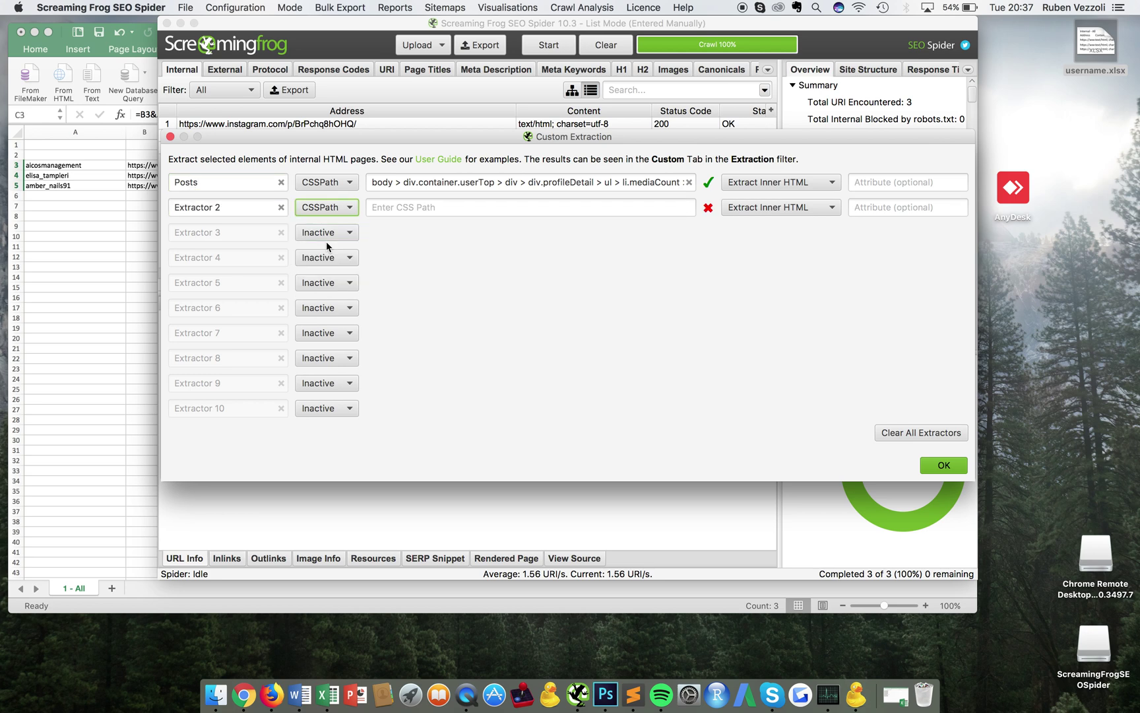
pyautogui.click(236, 705)
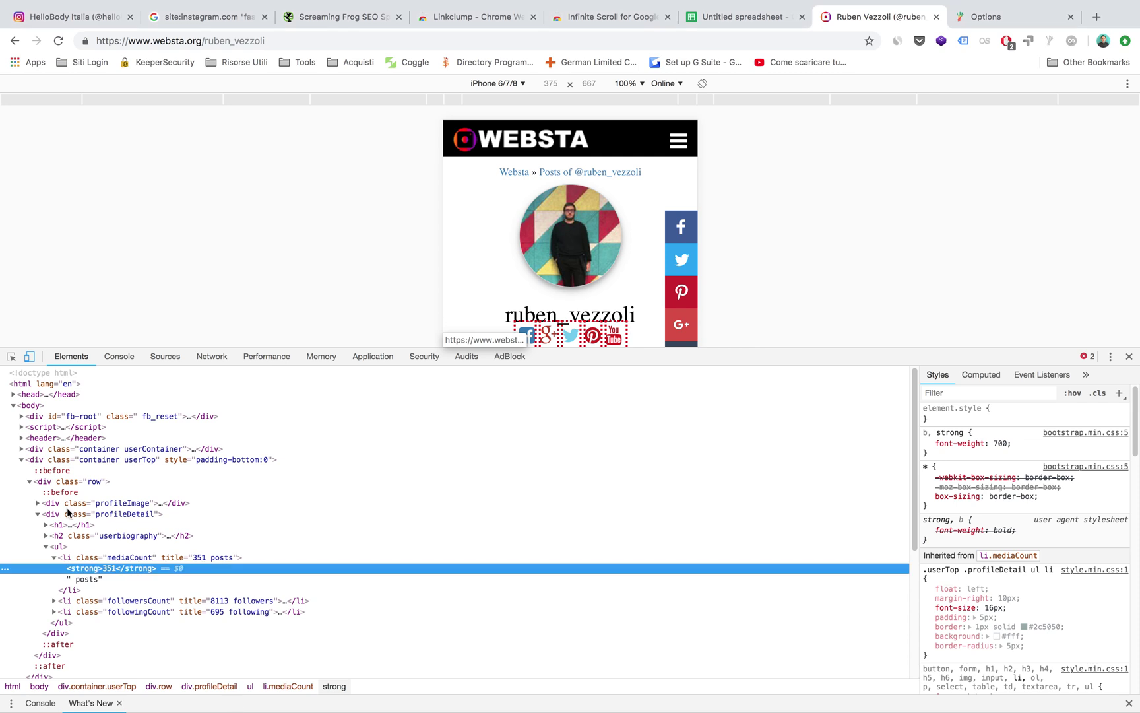
# Expand li.followersCount and copy the CSS selector of the 8.113 followers count node
pyautogui.click(54, 602)
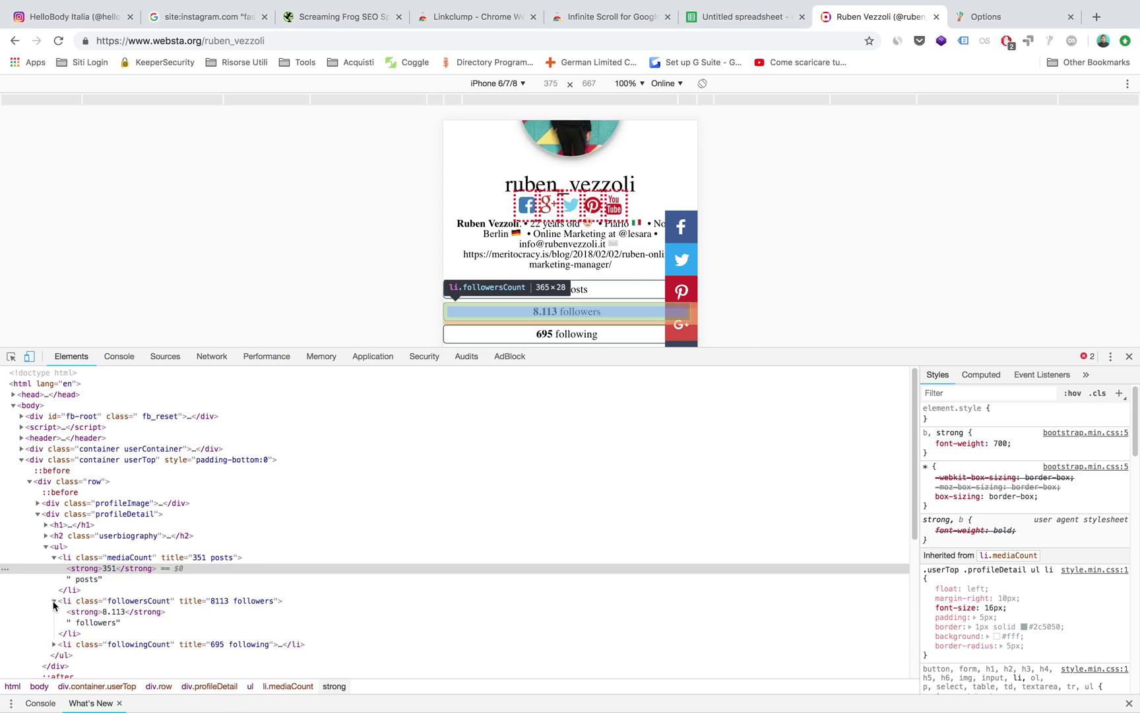
pyautogui.click(99, 614)
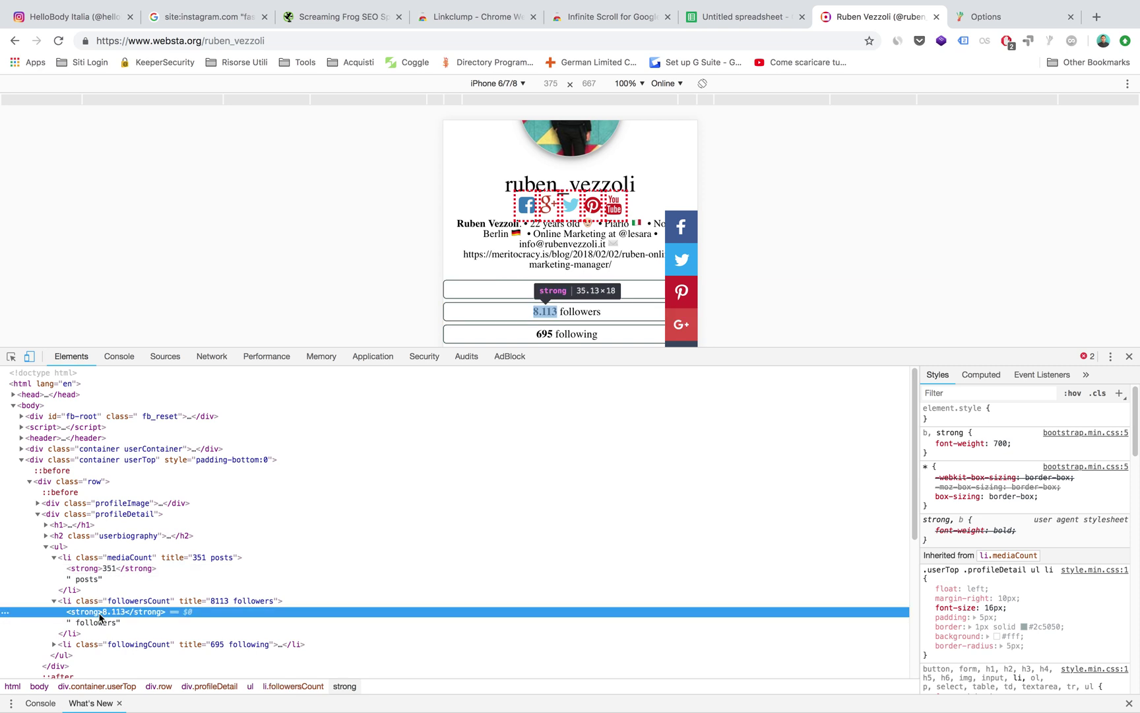
pyautogui.rightClick(99, 614)
pyautogui.moveTo(152, 593)
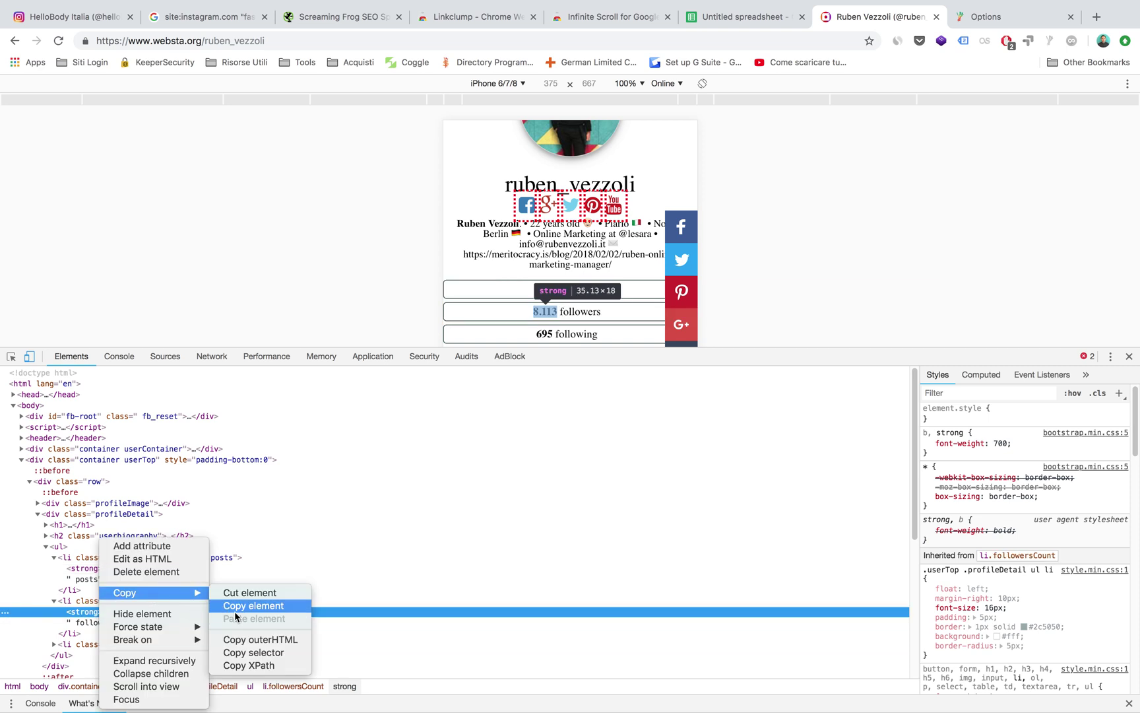
pyautogui.click(250, 653)
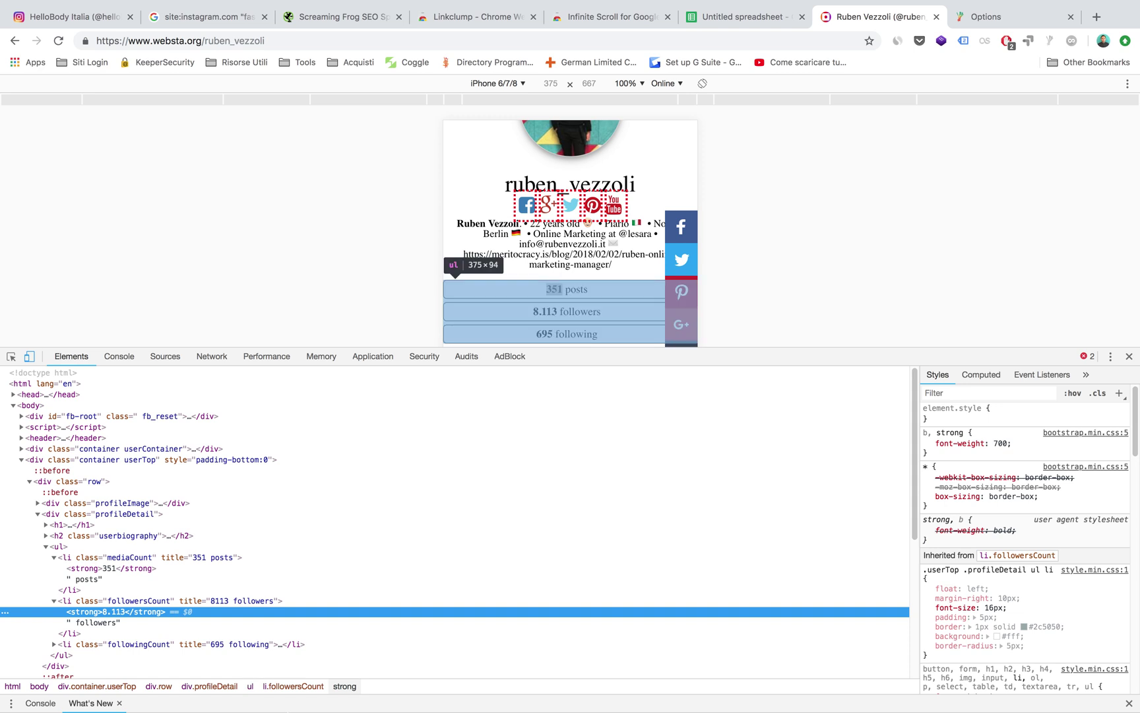
pyautogui.moveTo(616, 708)
pyautogui.click(578, 695)
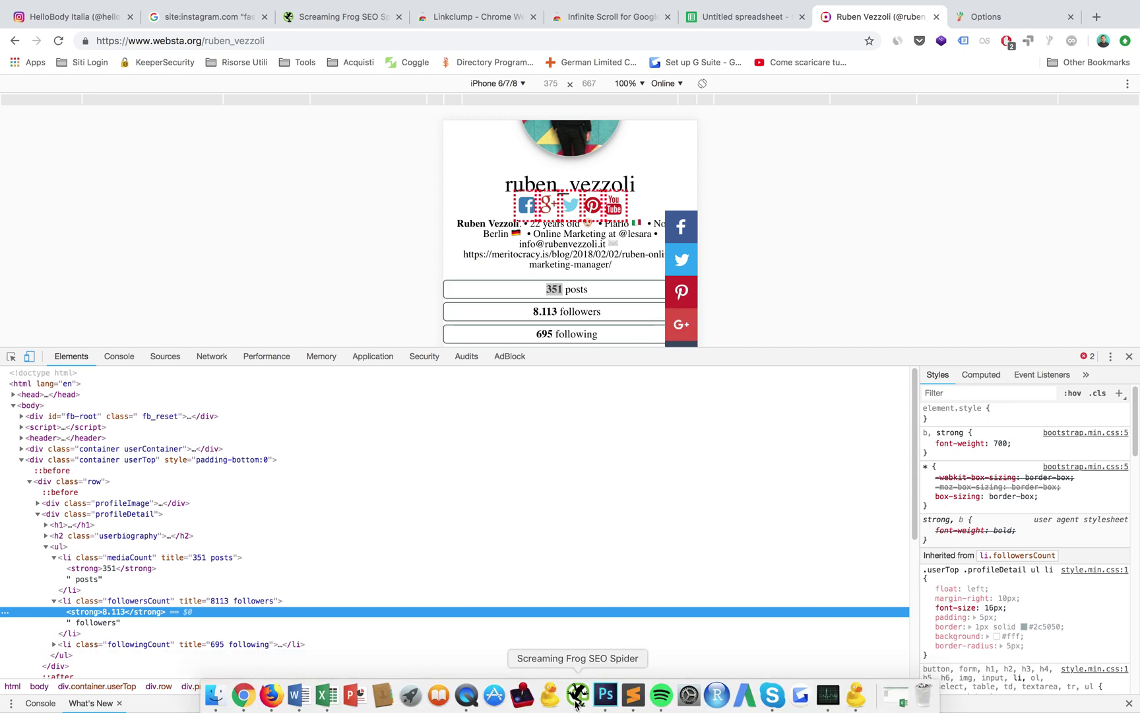
# Paste the followers count selector into Extractor 2's CSS path and rename it Followers
pyautogui.click(411, 207)
pyautogui.press('super+v')
pyautogui.moveTo(254, 207); pyautogui.dragTo(151, 214)
pyautogui.write('Follow')
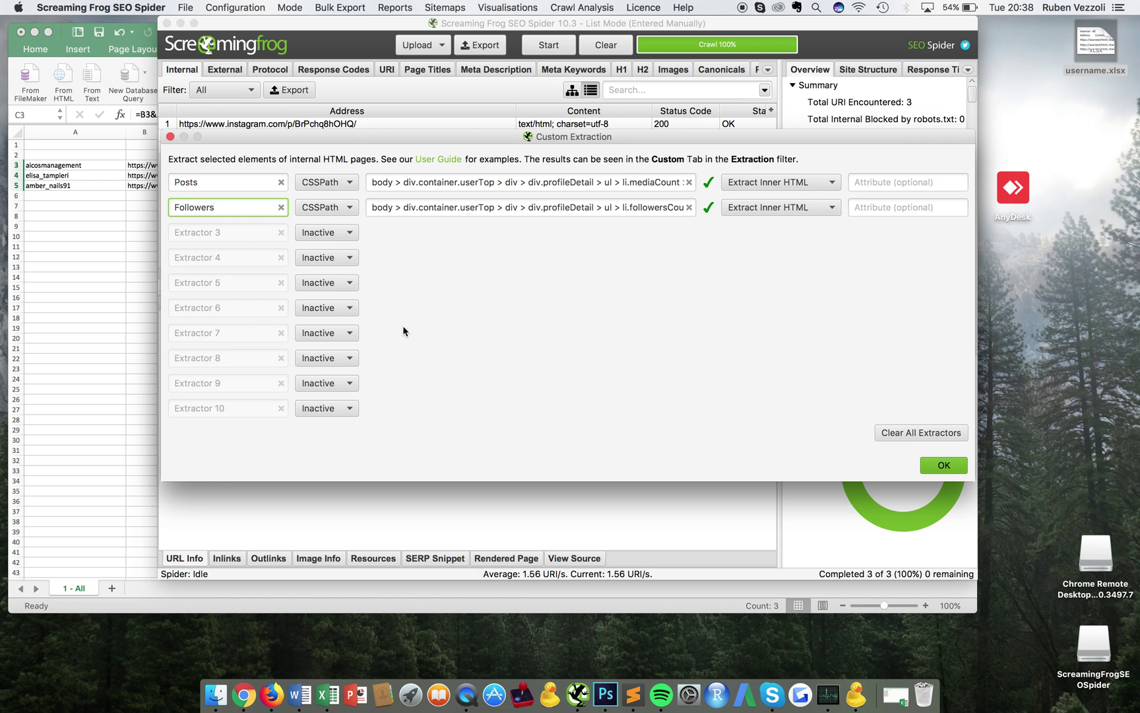
# Close the custom extraction settings and copy the three combined profile URLs from C3:C5 in Excel
pyautogui.click(931, 466)
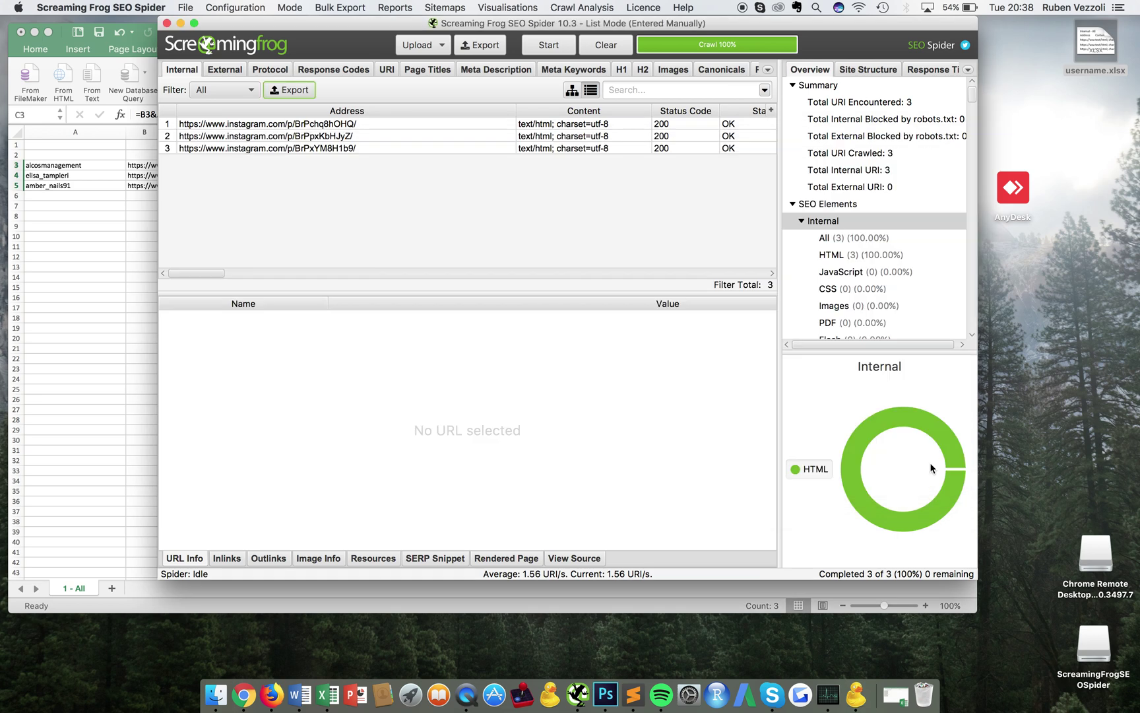
pyautogui.click(86, 234)
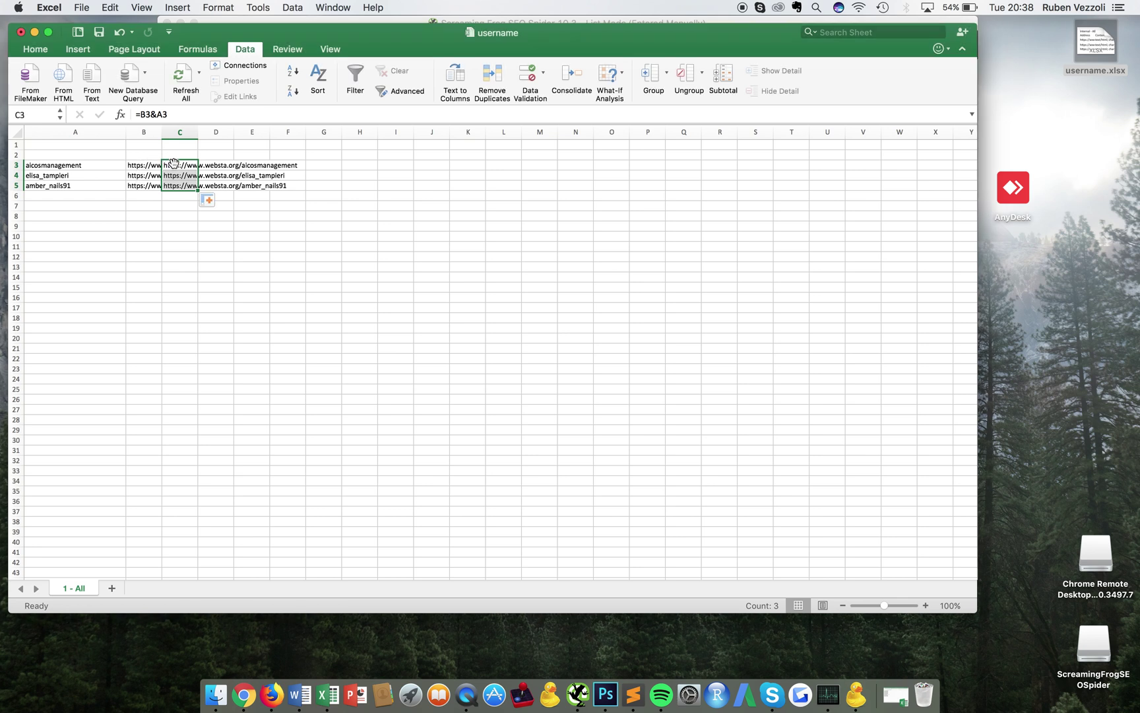
pyautogui.press('super+c')
# Paste the three websta.org profile URLs into a manual list-mode upload and start the crawl
pyautogui.click(577, 694)
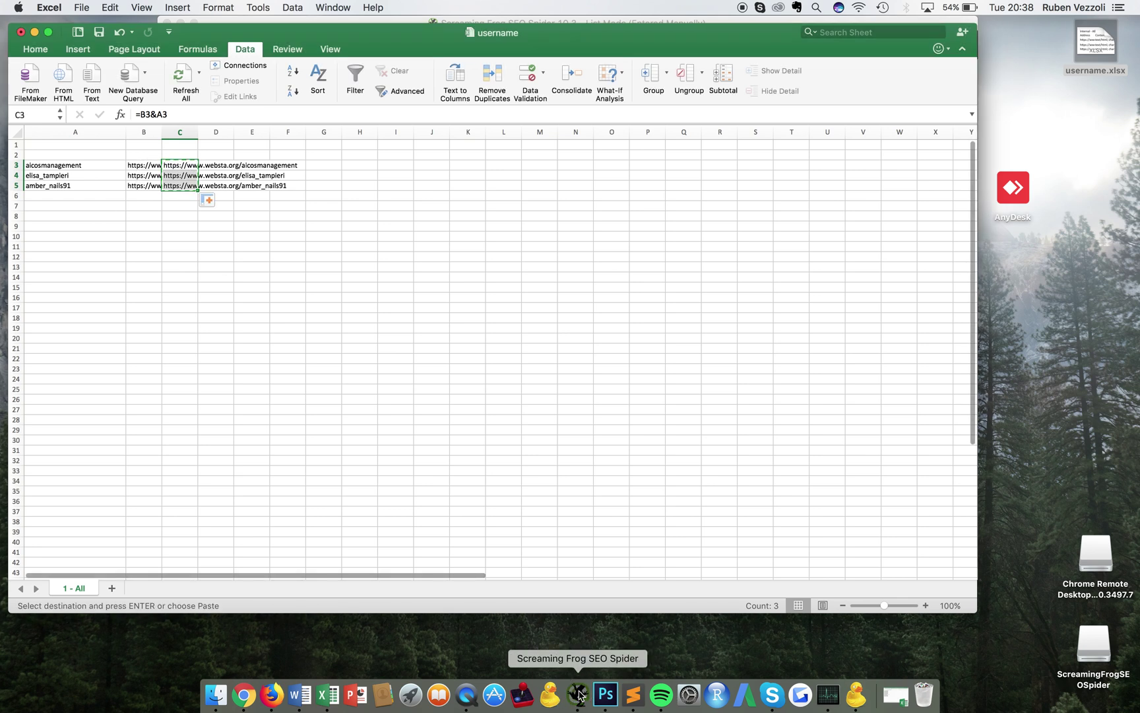
pyautogui.click(434, 45)
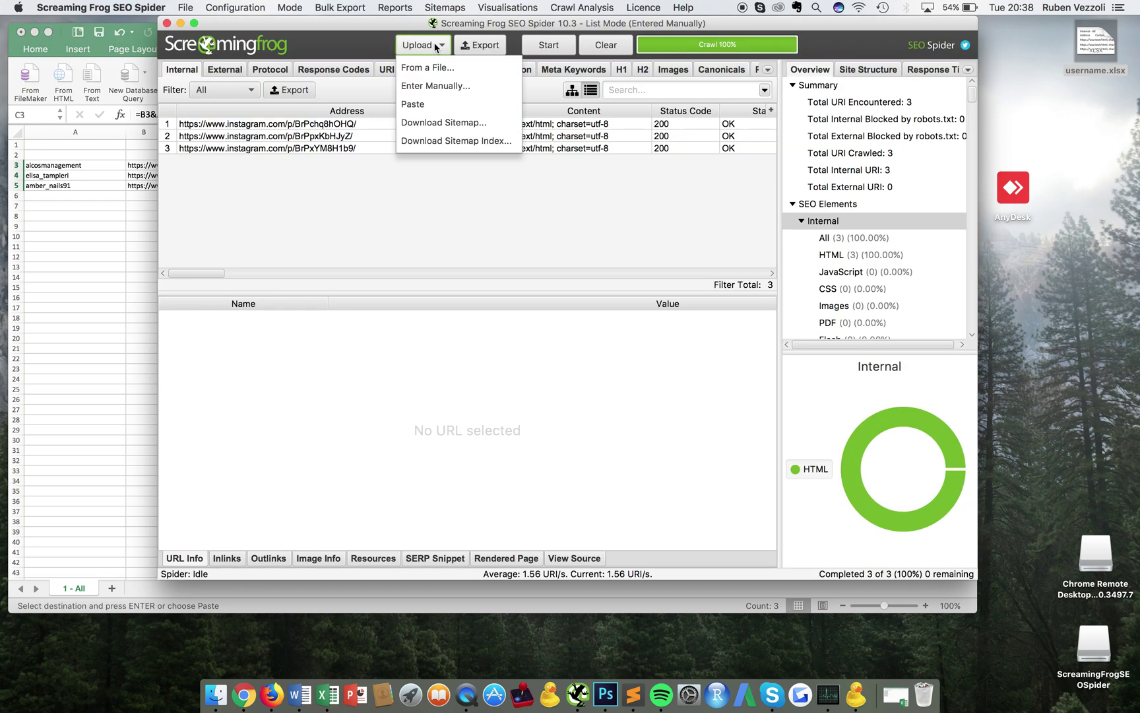
pyautogui.click(436, 86)
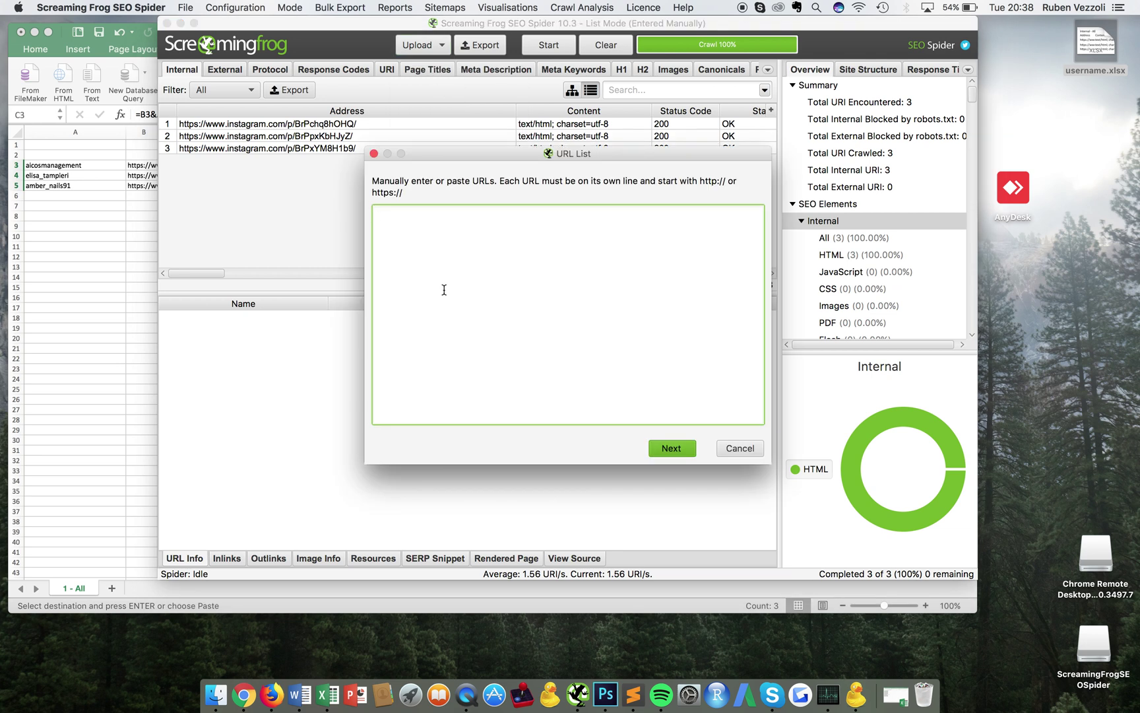
pyautogui.press('super+v')
pyautogui.click(674, 449)
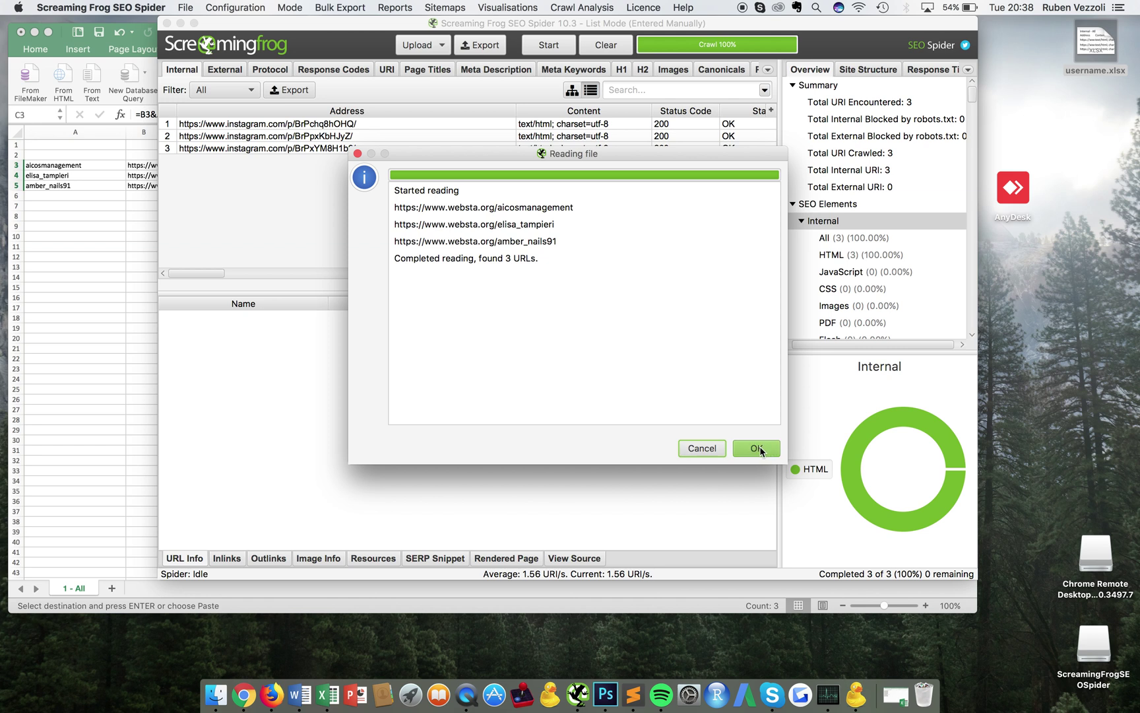
pyautogui.click(758, 449)
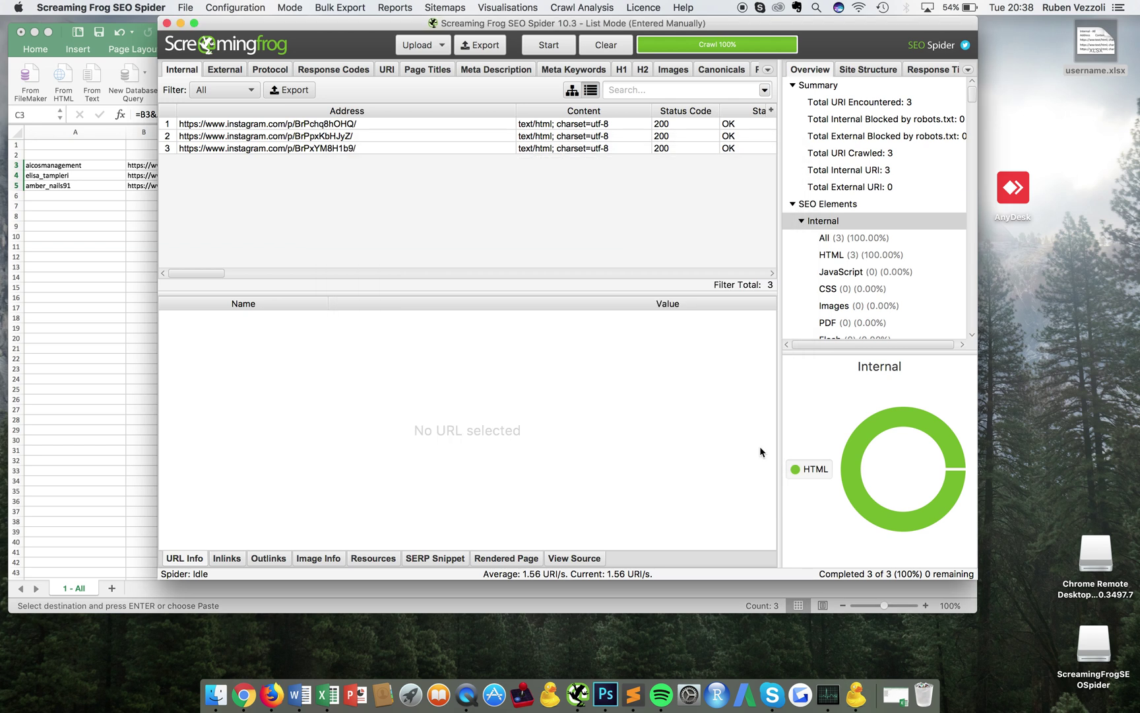
pyautogui.click(557, 53)
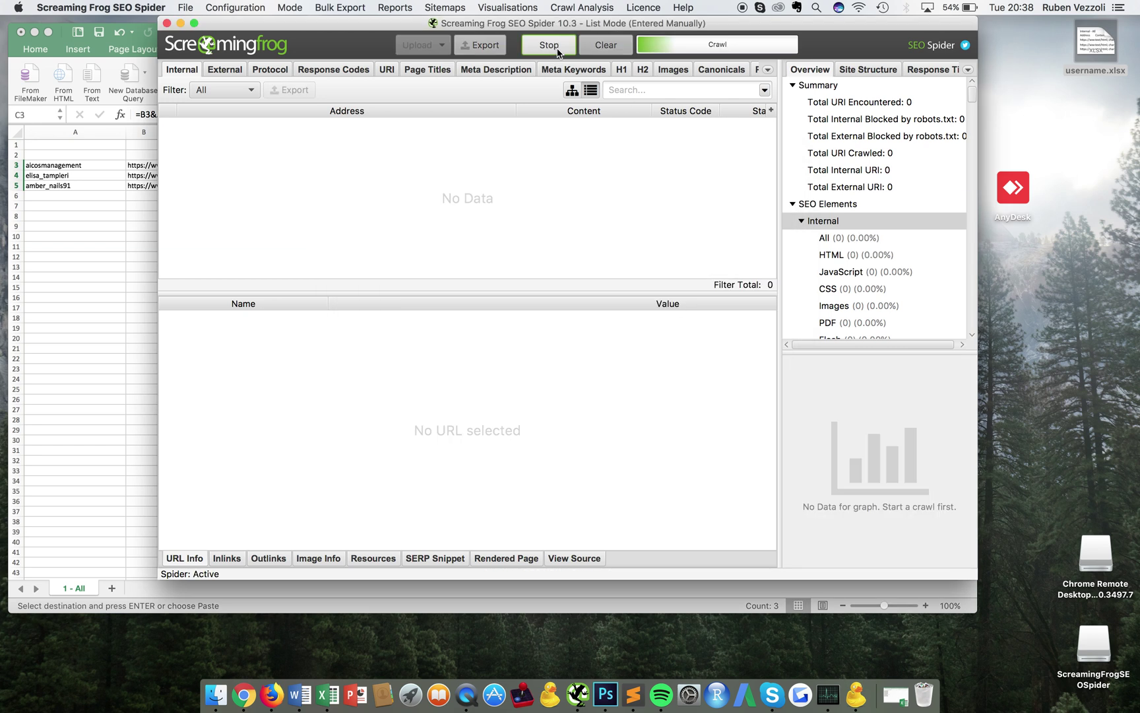
# Pause the running crawl, then resume it so all three profile pages finish with 200 OK
pyautogui.click(557, 52)
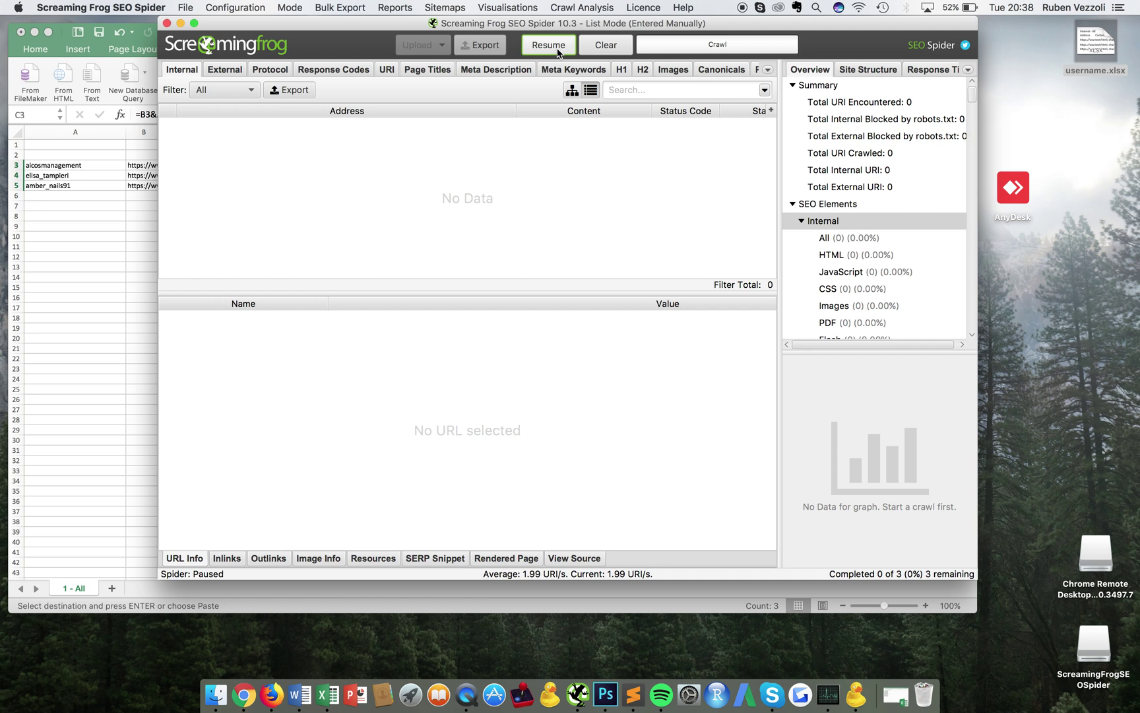
pyautogui.click(558, 52)
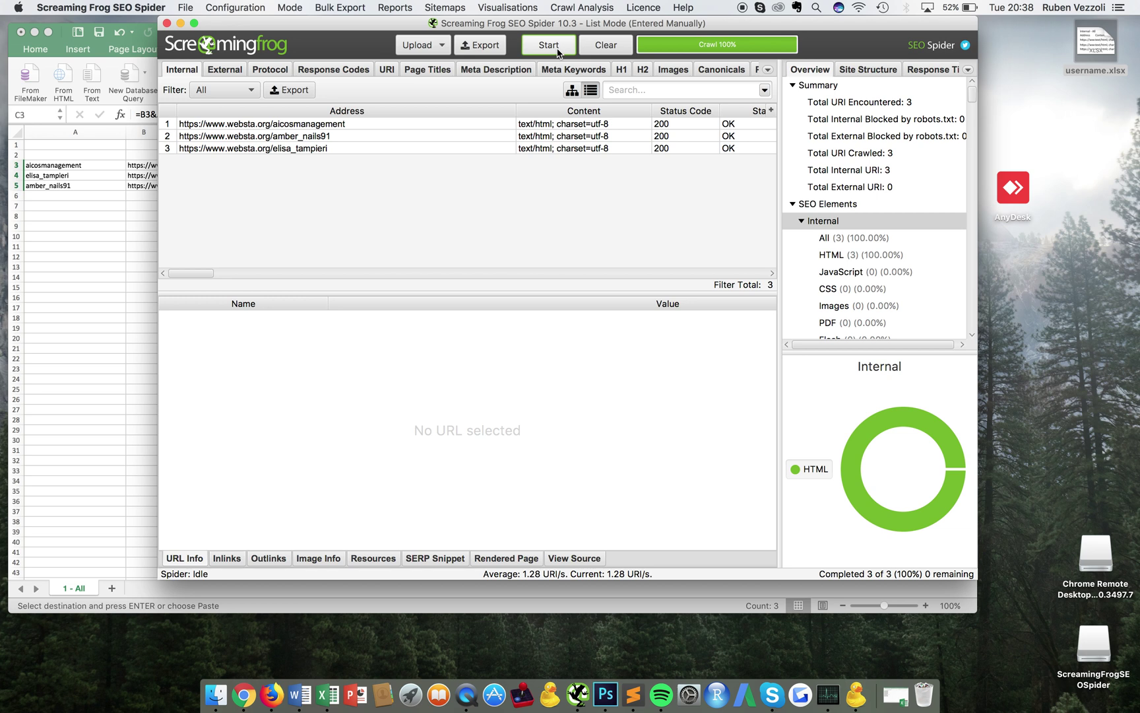
# Export the crawl results to the Desktop as 'profiles data' and open that workbook in Excel
pyautogui.click(299, 92)
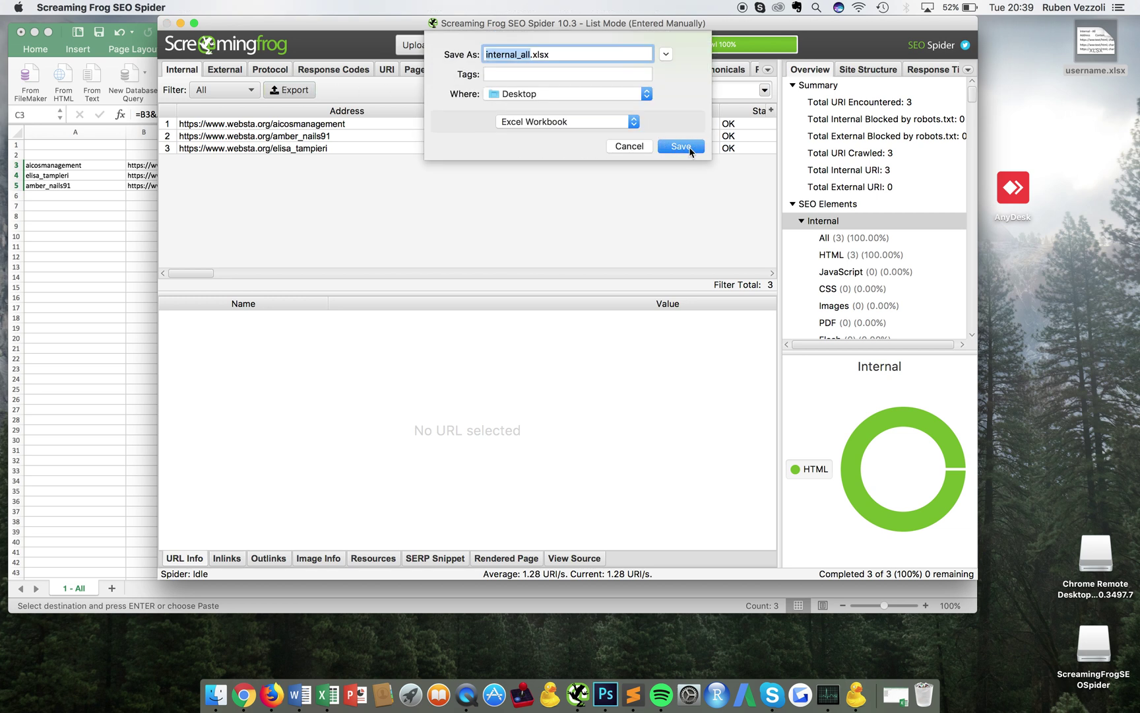
pyautogui.write('profiles data')
pyautogui.press('Return')
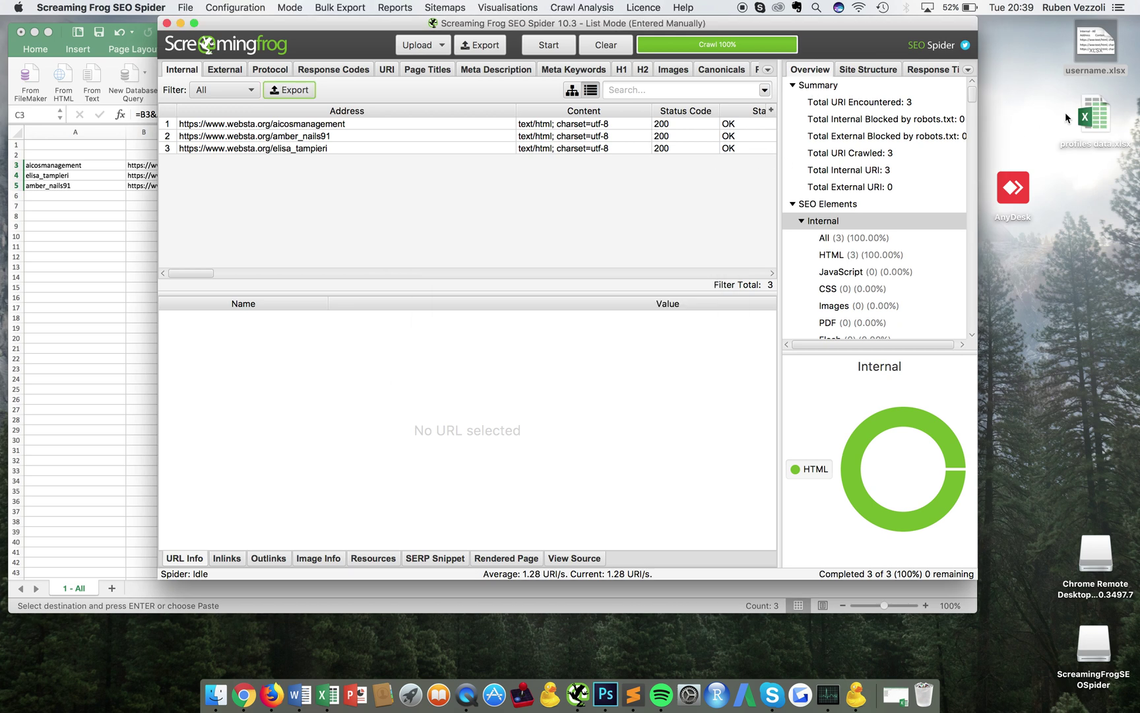
pyautogui.doubleClick(1090, 114)
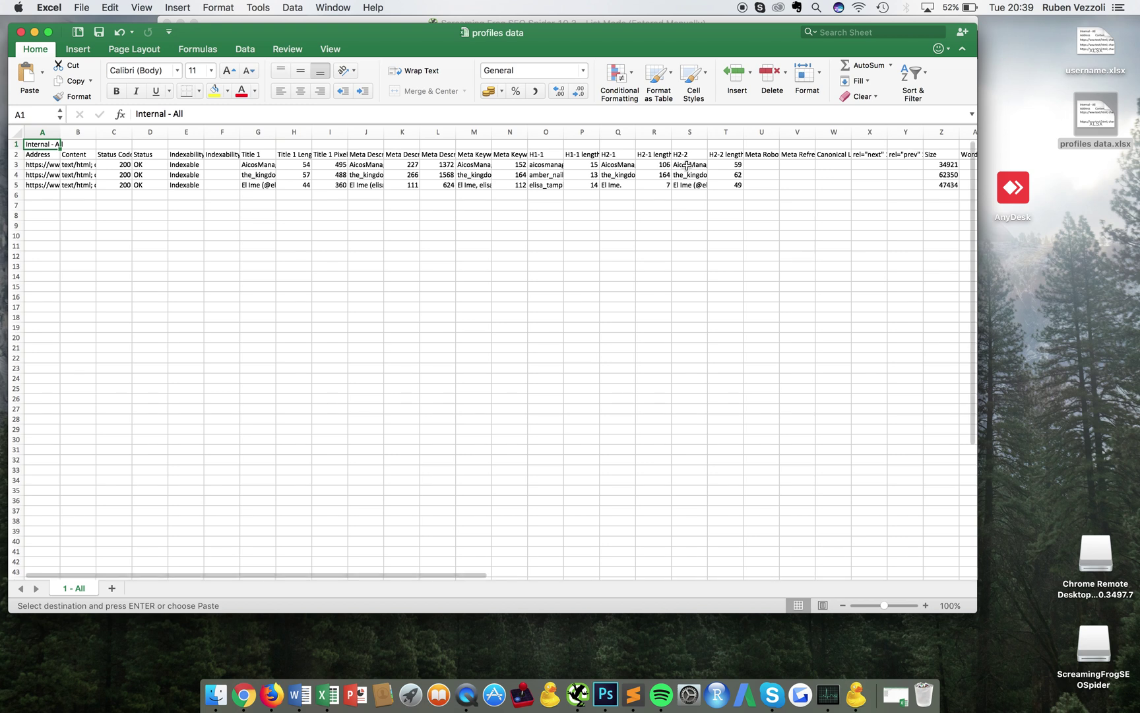
pyautogui.press('Right')
pyautogui.press('Right')
pyautogui.press('Right')
pyautogui.press('Right')
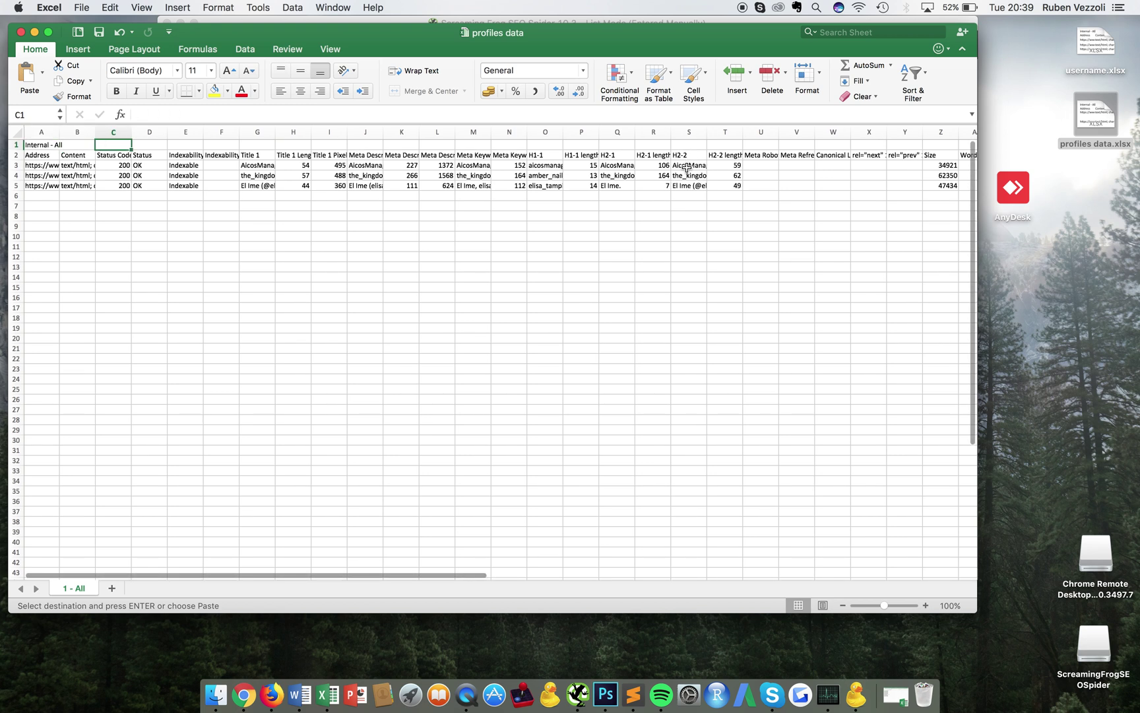
pyautogui.press('Right')
pyautogui.press('Right')
pyautogui.press('Right')
pyautogui.press('Right')
pyautogui.press('Right')
pyautogui.press('Right')
pyautogui.press('Right')
pyautogui.press('Right')
pyautogui.press('Right')
pyautogui.press('Right')
pyautogui.press('Right')
pyautogui.press('Right')
pyautogui.press('Right')
pyautogui.press('Right')
pyautogui.press('Right')
pyautogui.press('Right')
pyautogui.press('Right')
pyautogui.press('Right')
pyautogui.press('Right')
pyautogui.press('Right')
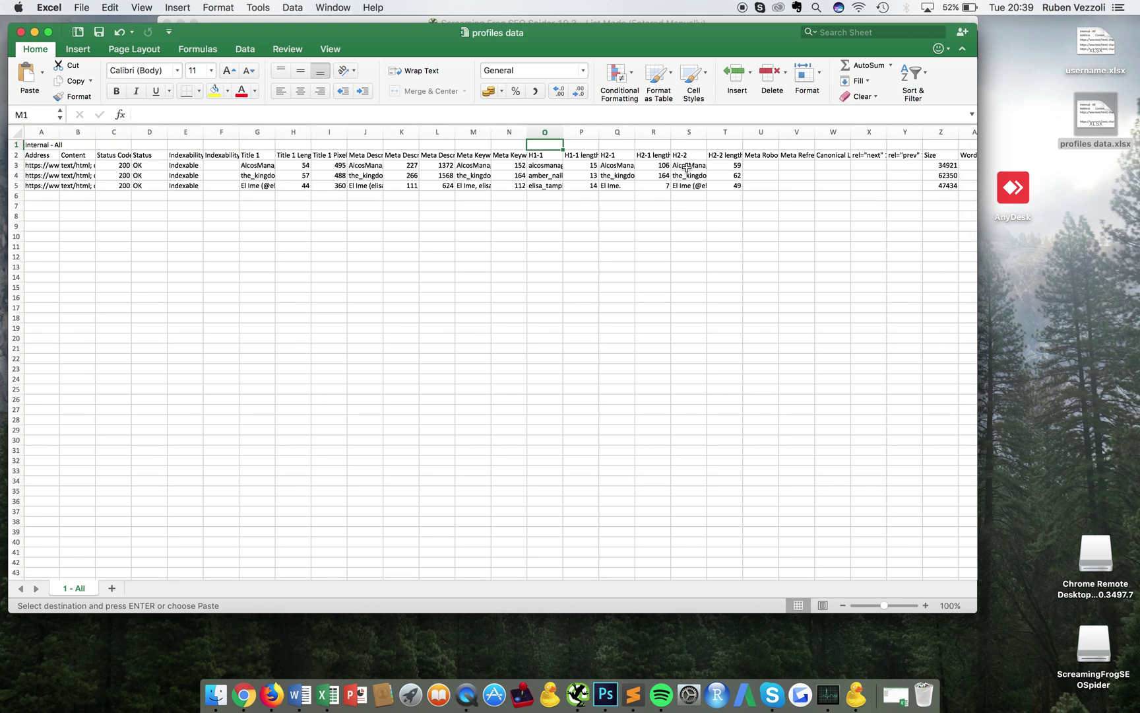
pyautogui.press('Right')
pyautogui.press('Right')
pyautogui.press('Right')
pyautogui.press('Right')
pyautogui.press('Right')
pyautogui.press('Right')
pyautogui.press('Right')
pyautogui.press('Right')
pyautogui.press('Right')
pyautogui.press('Right')
pyautogui.press('Right')
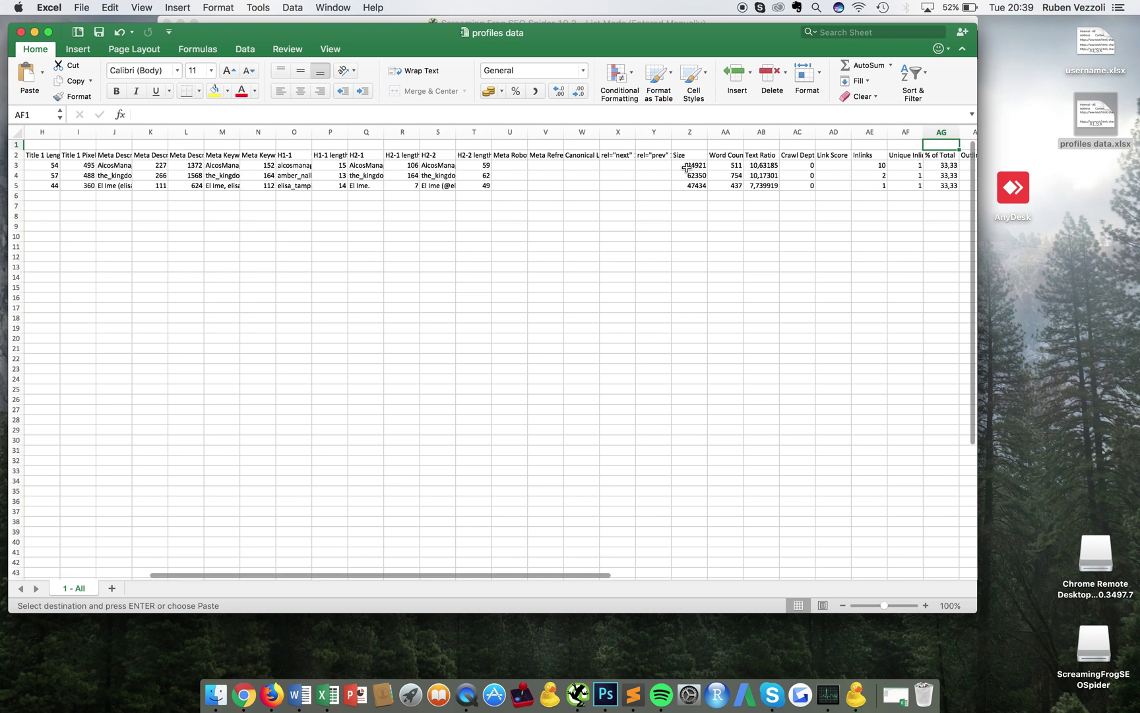
pyautogui.press('Right')
pyautogui.press('Right')
pyautogui.press('Right')
pyautogui.press('Right')
pyautogui.press('Right')
pyautogui.press('Right')
pyautogui.press('Right')
pyautogui.press('Right')
pyautogui.press('Right')
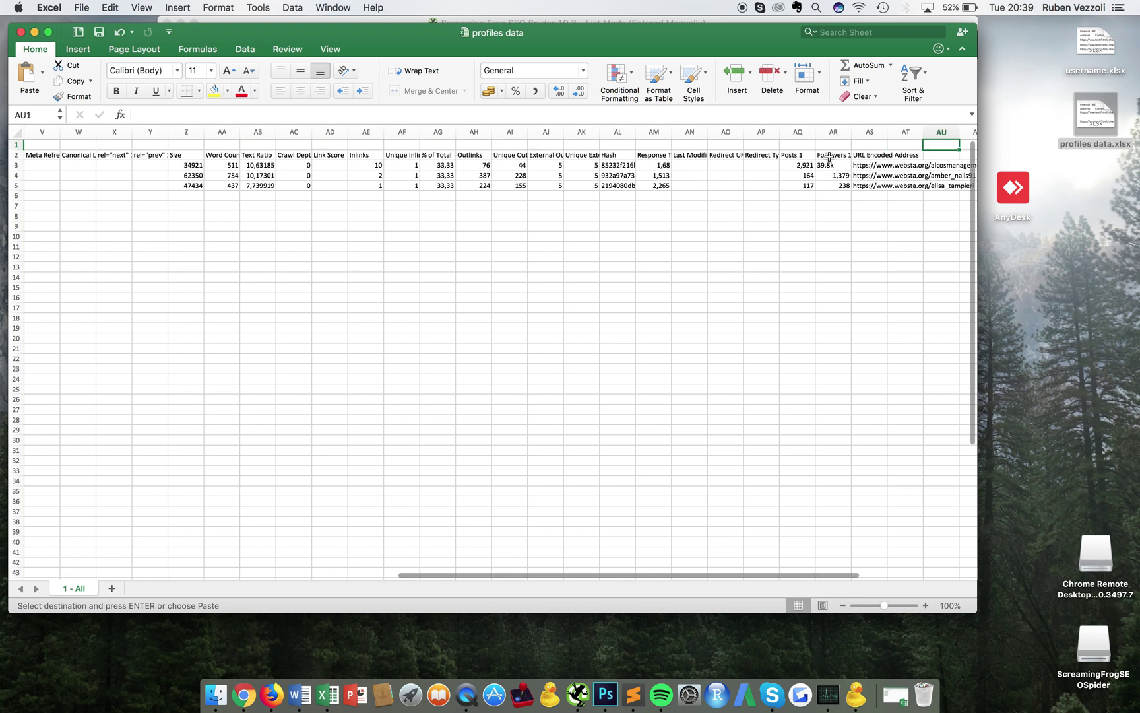
pyautogui.click(799, 164)
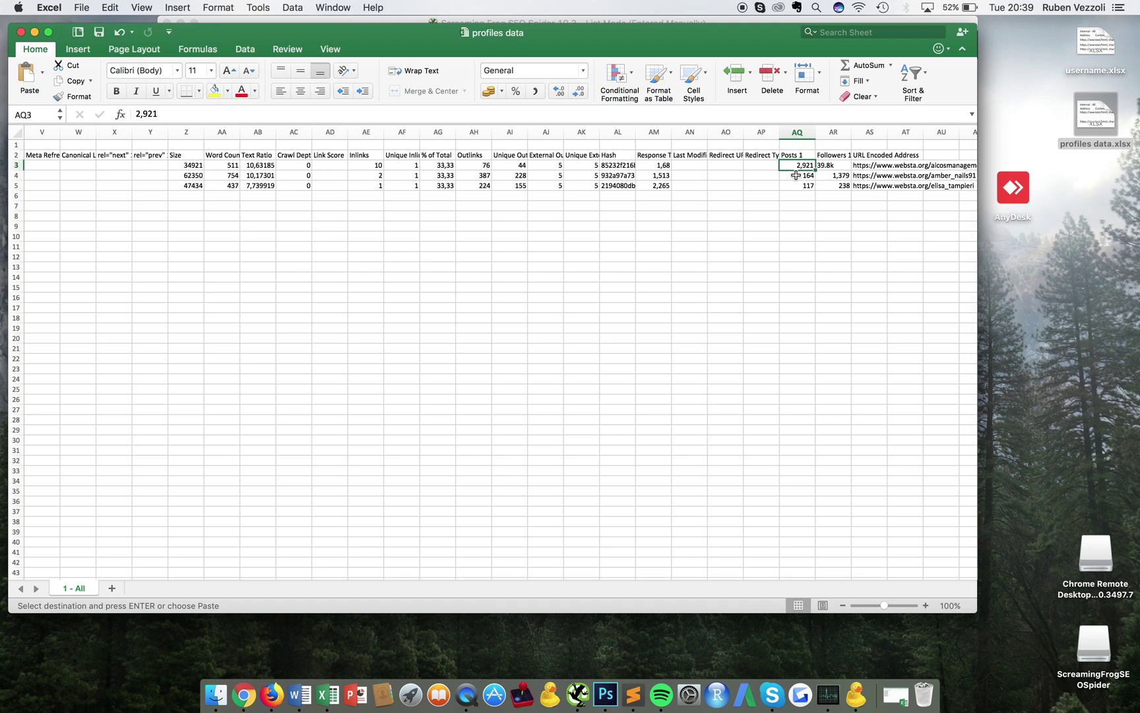
pyautogui.click(836, 155)
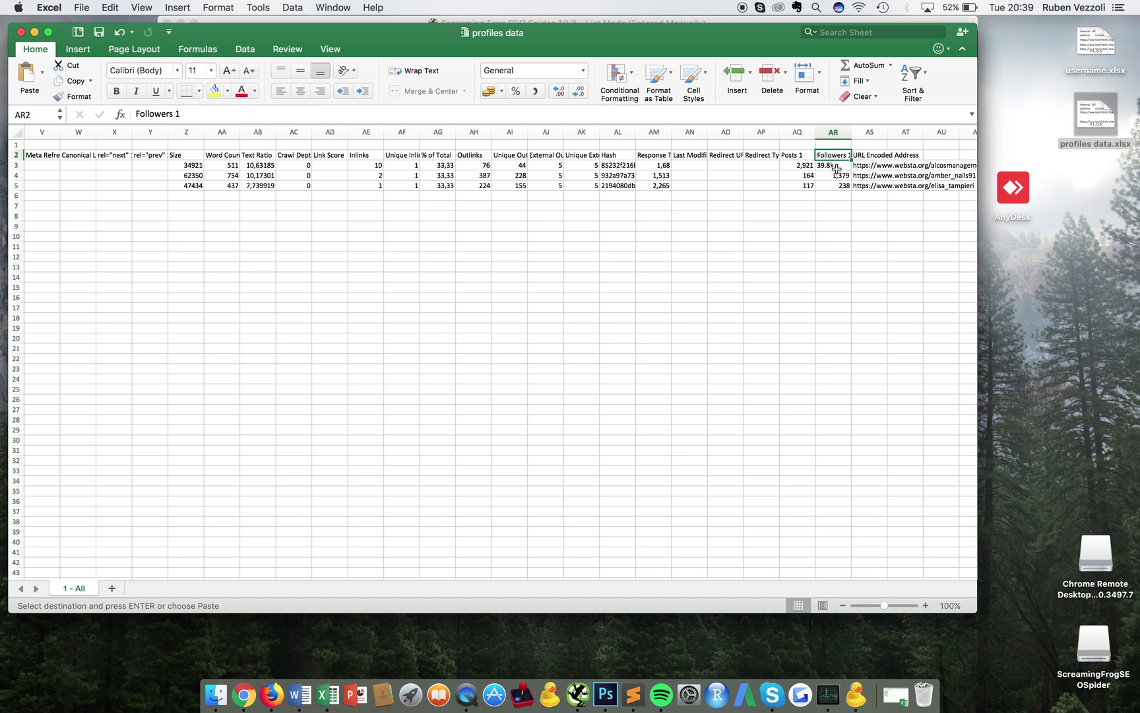
pyautogui.moveTo(764, 130); pyautogui.dragTo(122, 167)
pyautogui.click(122, 167)
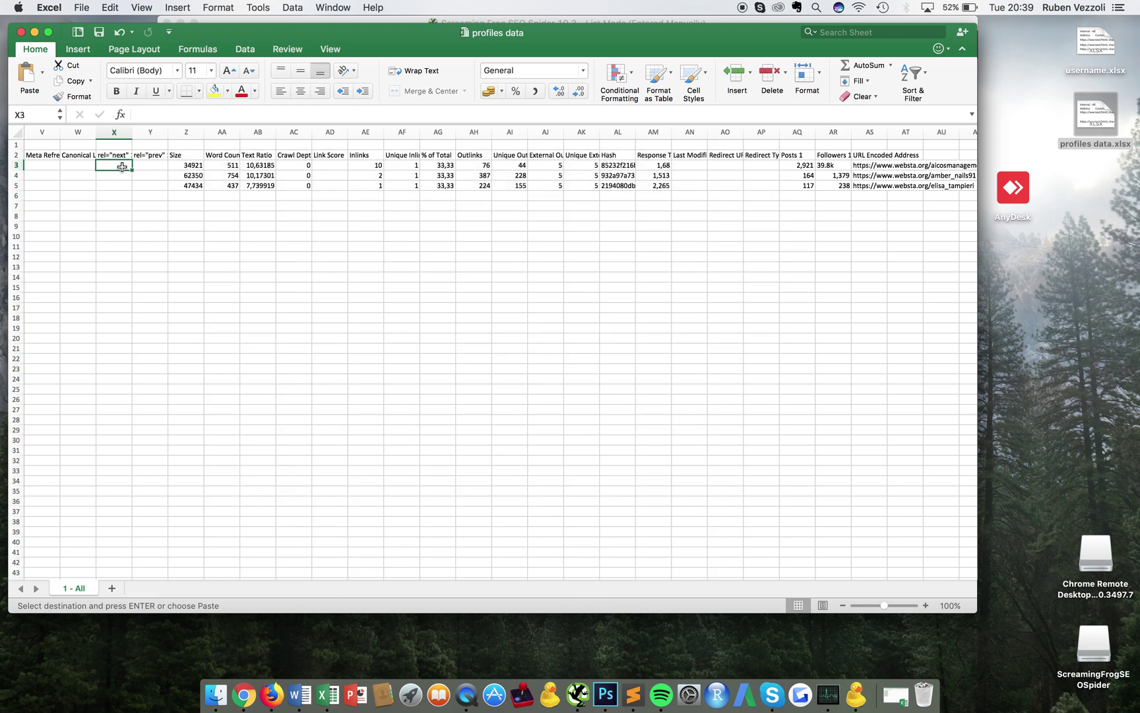
pyautogui.press('Left')
pyautogui.press('Left')
pyautogui.press('Left')
pyautogui.press('Left')
pyautogui.press('Left')
pyautogui.press('Left')
pyautogui.press('Left')
pyautogui.press('Left')
pyautogui.press('Left')
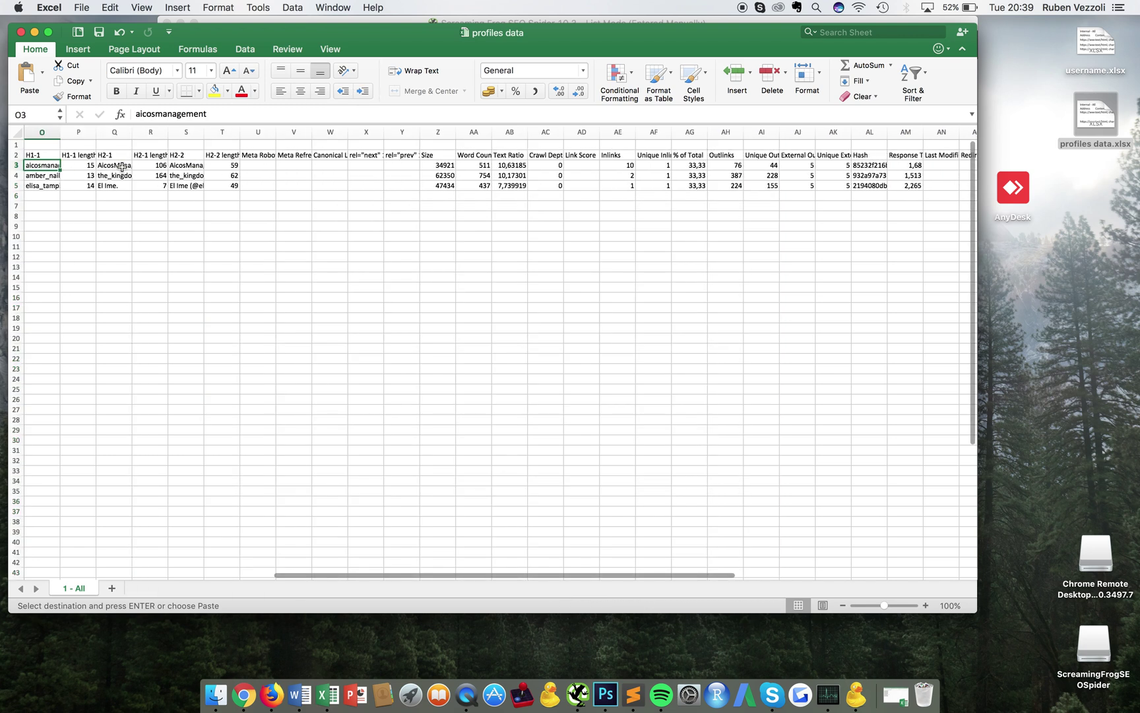
pyautogui.press('Left')
pyautogui.press('Left')
pyautogui.press('Left')
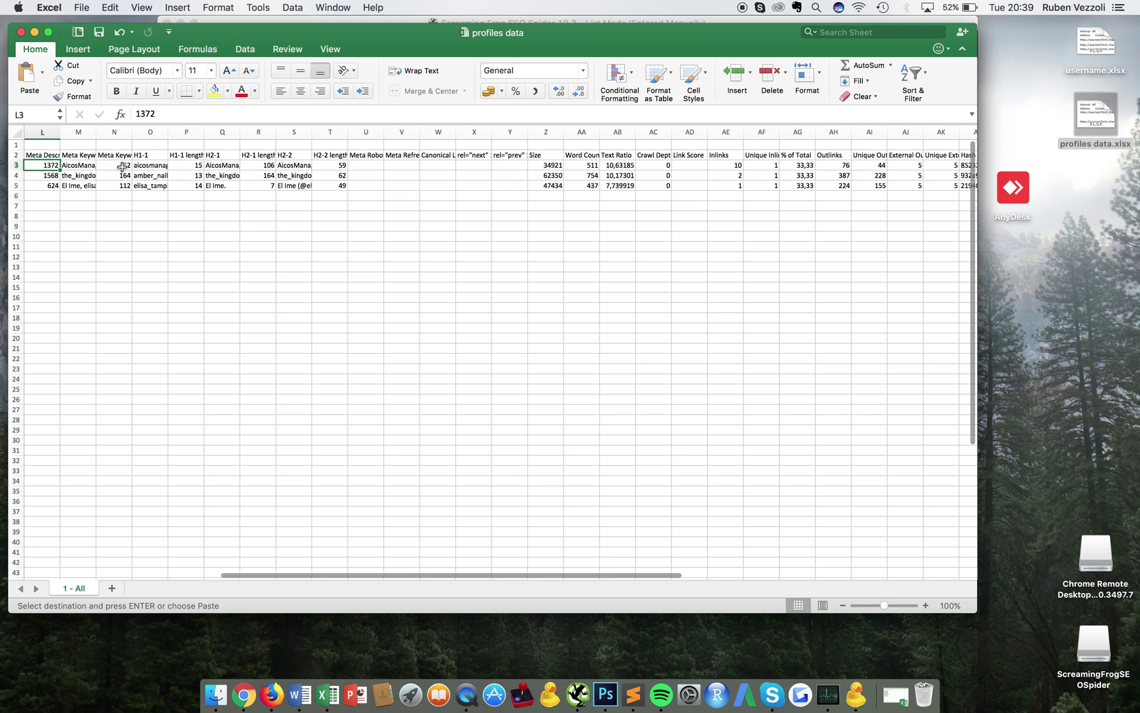
pyautogui.press('Right')
pyautogui.press('Right')
pyautogui.press('Right')
pyautogui.press('Right')
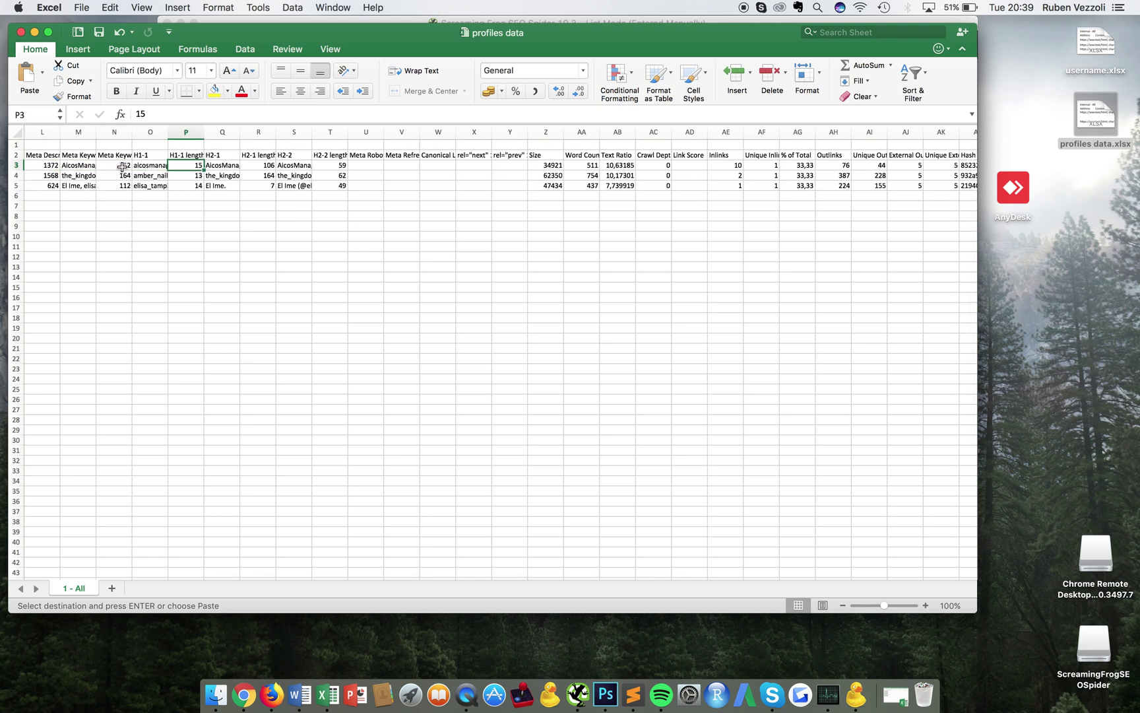
pyautogui.press('Right')
pyautogui.press('Right')
pyautogui.press('Right')
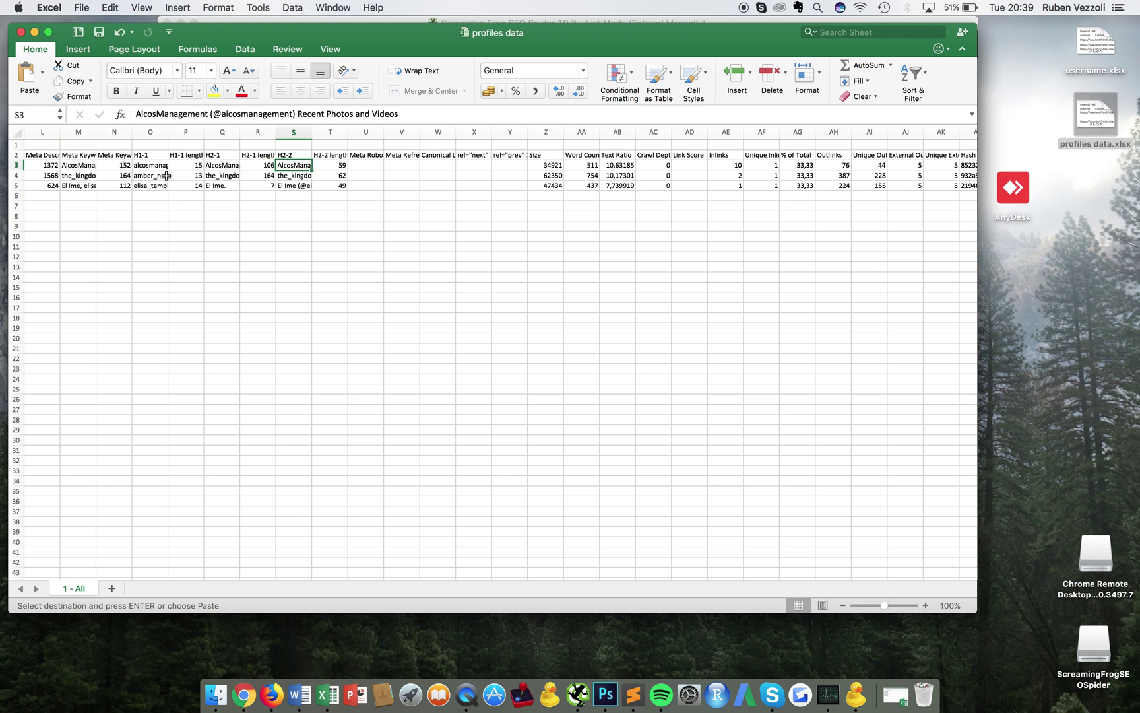
pyautogui.click(77, 166)
pyautogui.press('Left')
pyautogui.press('Left')
pyautogui.press('Left')
pyautogui.press('Left')
pyautogui.press('Left')
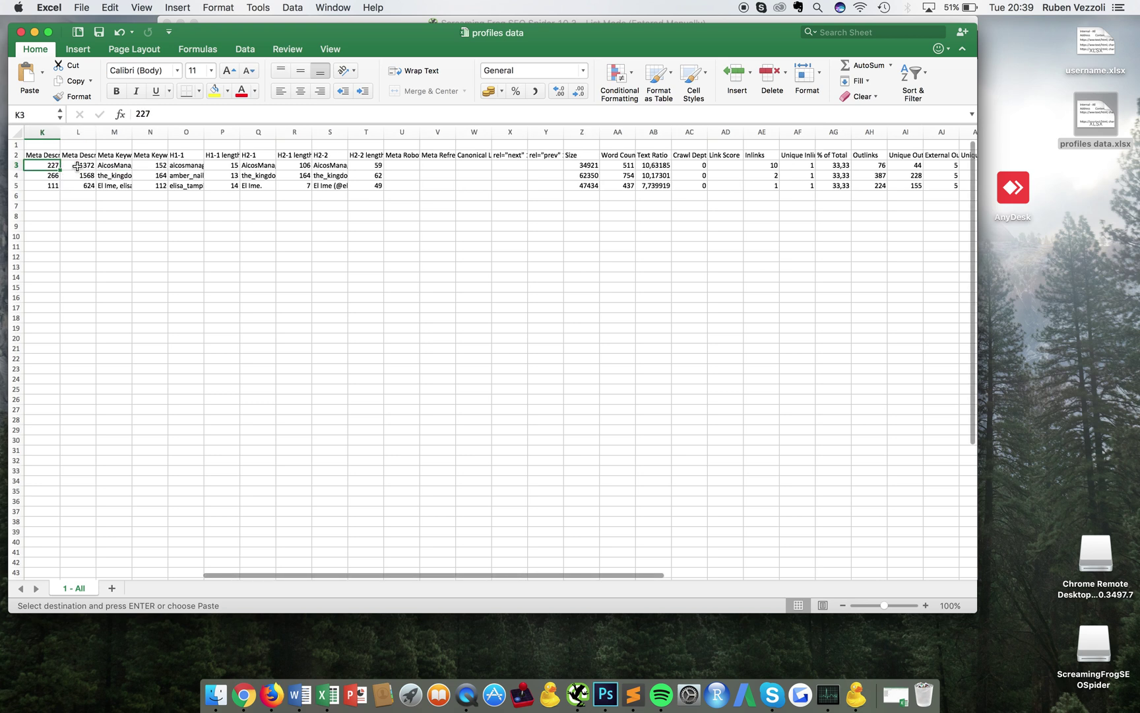
pyautogui.press('Right')
pyautogui.press('Right')
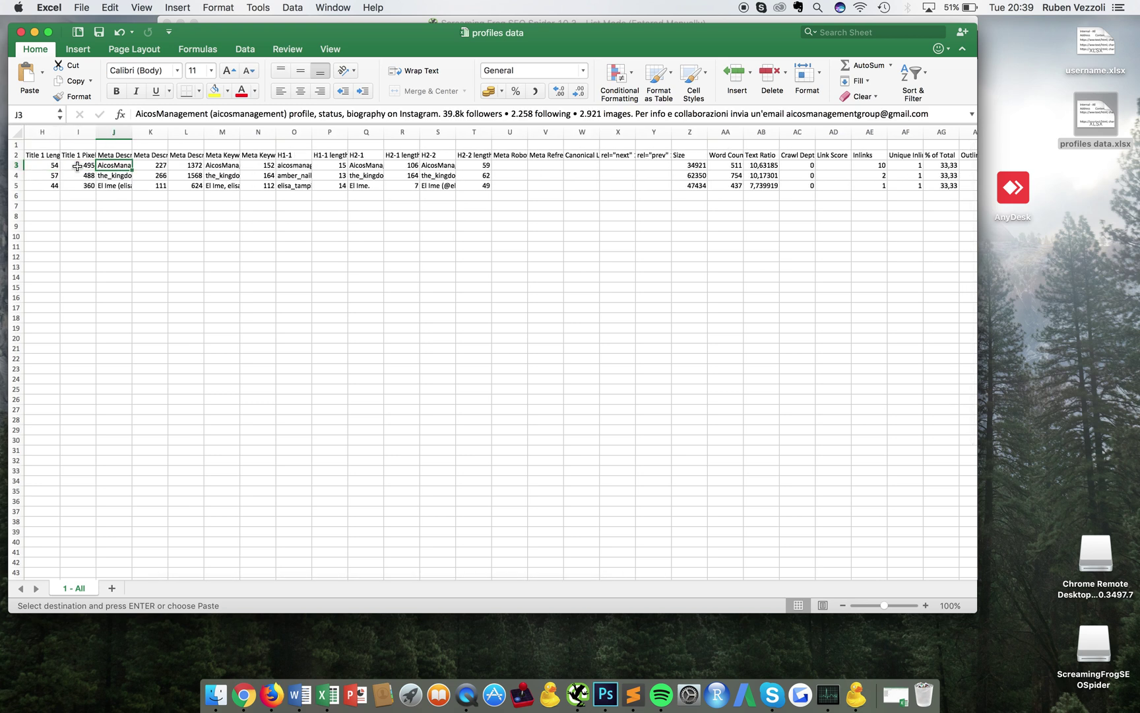
pyautogui.press('Up')
pyautogui.press('Down')
pyautogui.doubleClick(599, 115)
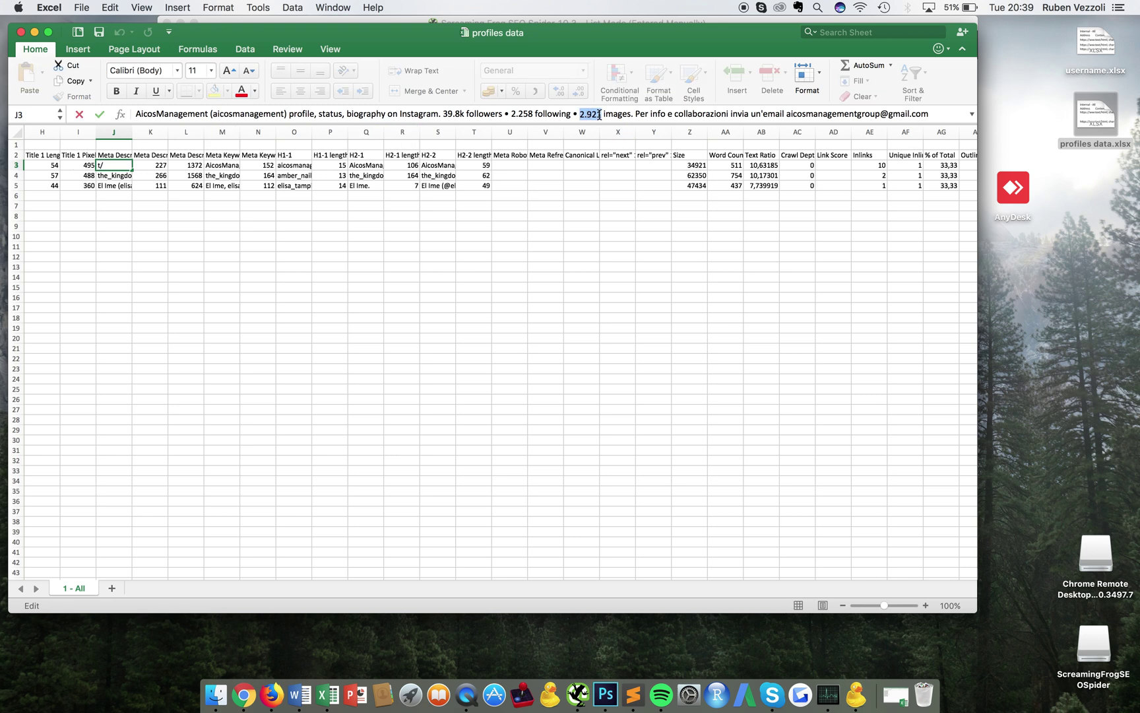
pyautogui.click(157, 192)
pyautogui.click(117, 166)
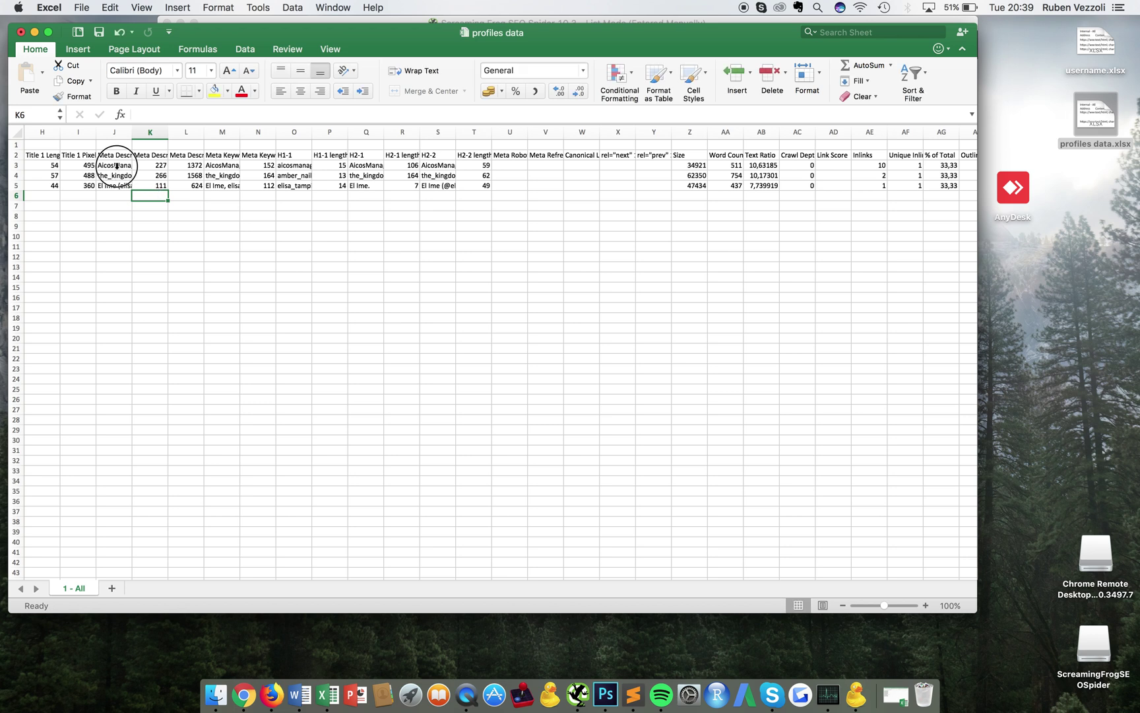
pyautogui.moveTo(84, 134)
pyautogui.mouseDown()
pyautogui.moveTo(23, 152)
pyautogui.moveTo(99, 148)
pyautogui.moveTo(8, 142)
pyautogui.moveTo(93, 146)
pyautogui.moveTo(81, 153)
pyautogui.mouseUp()
# Delete the unneeded columns, including column E's URL data, keeping Address, Meta Description, Posts and Followers
pyautogui.rightClick(81, 153)
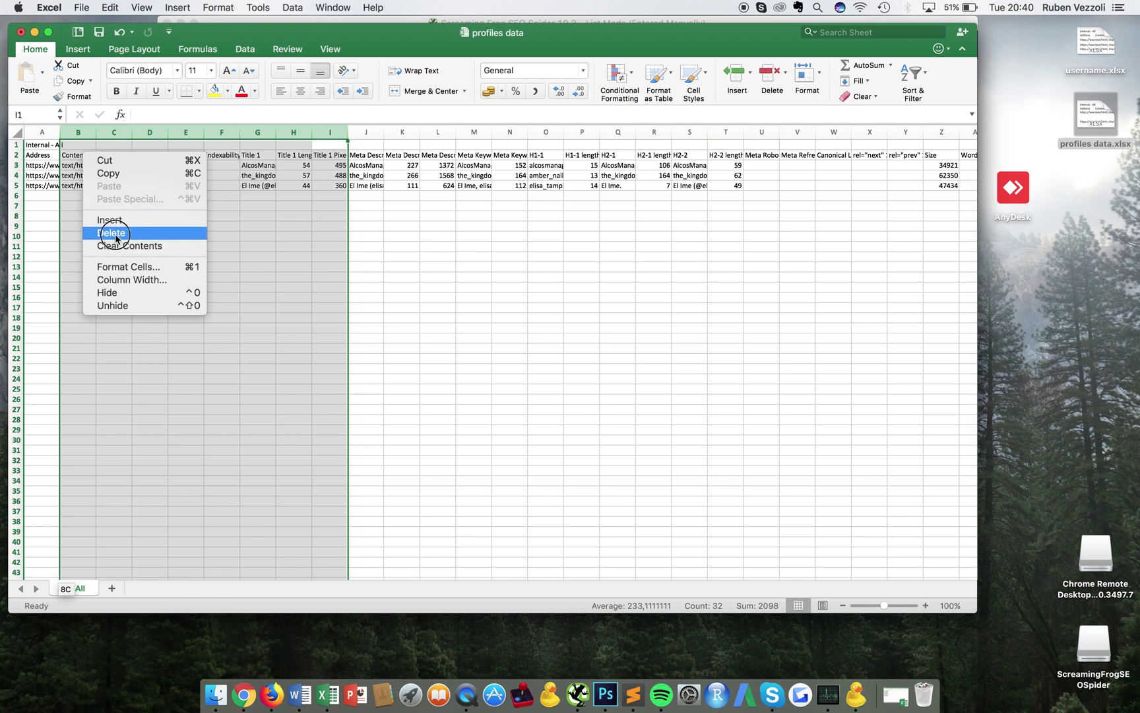
pyautogui.click(114, 232)
pyautogui.click(49, 166)
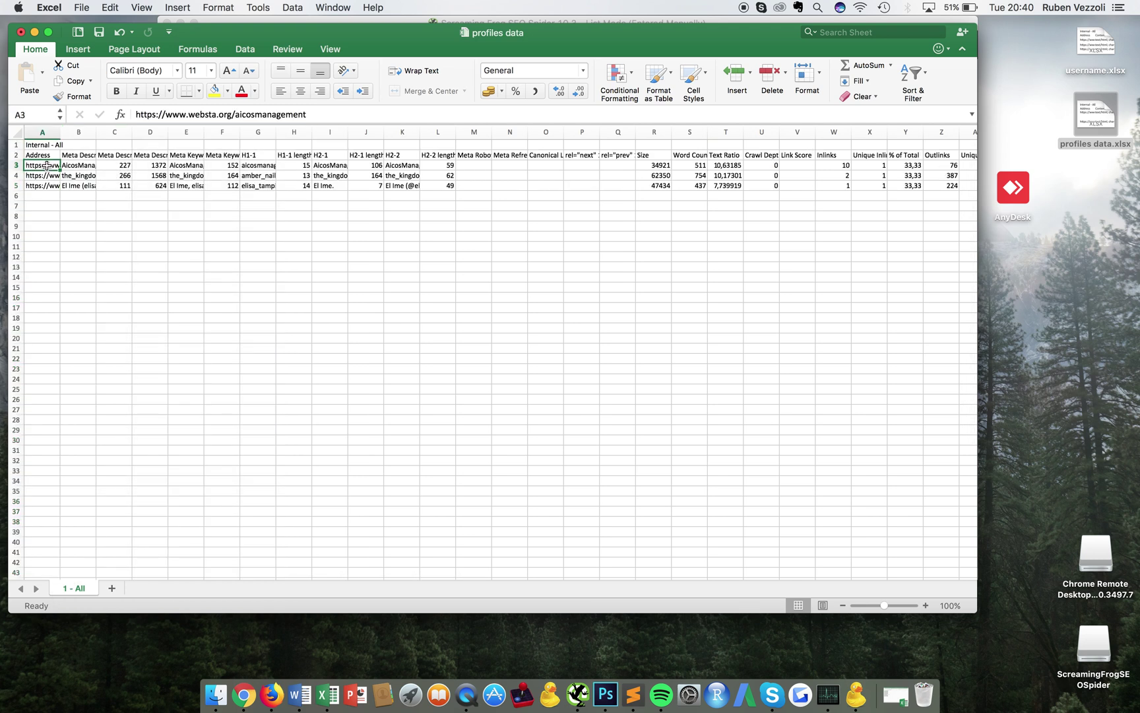
pyautogui.moveTo(113, 133); pyautogui.dragTo(795, 317)
pyautogui.rightClick(794, 317)
pyautogui.click(820, 391)
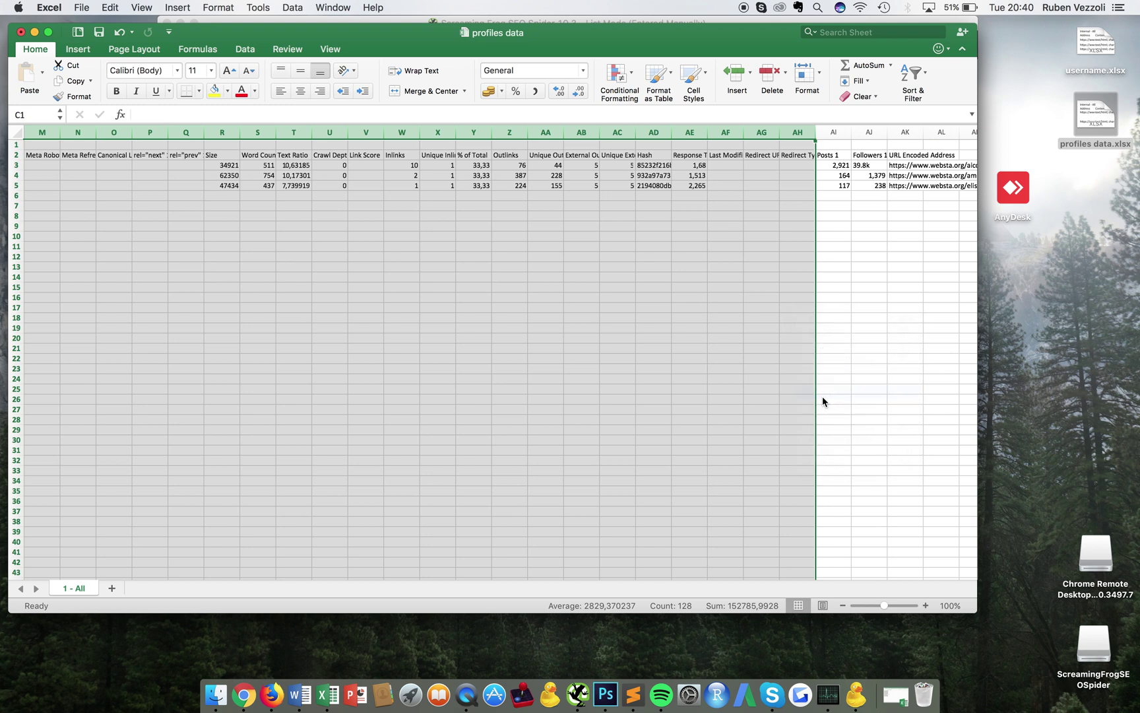
pyautogui.click(186, 132)
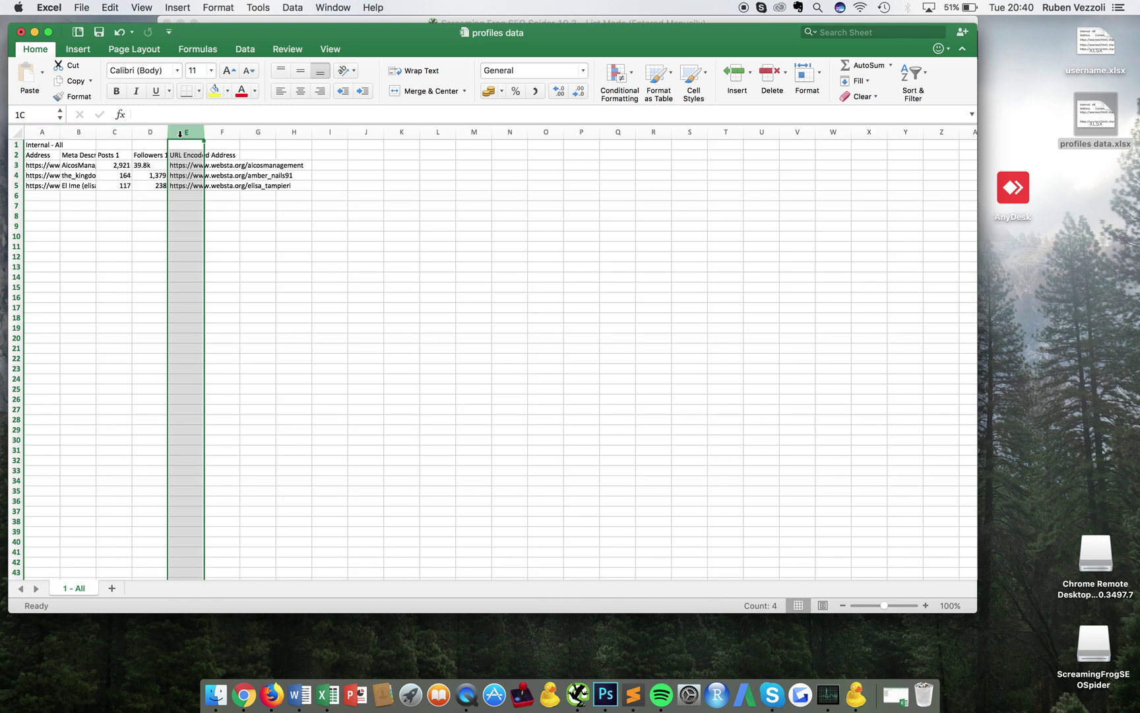
pyautogui.rightClick(185, 132)
pyautogui.click(202, 210)
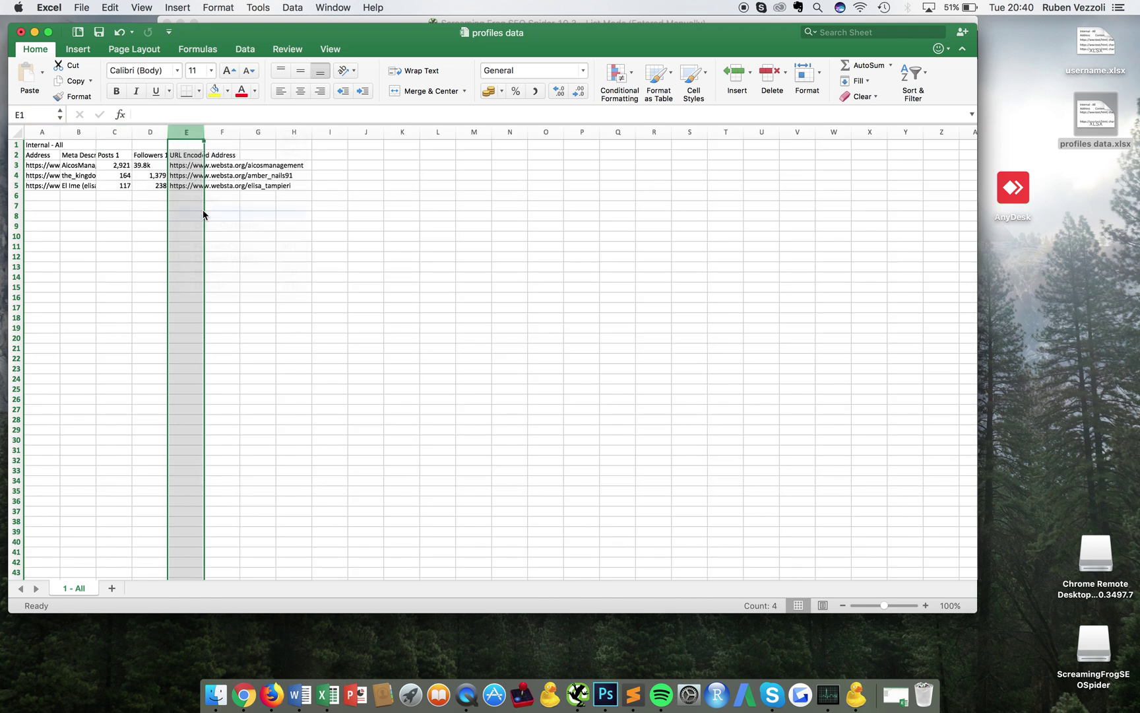
# Review the three profile descriptions and copy B3's meta description
pyautogui.click(85, 165)
pyautogui.press('Down')
pyautogui.press('Down')
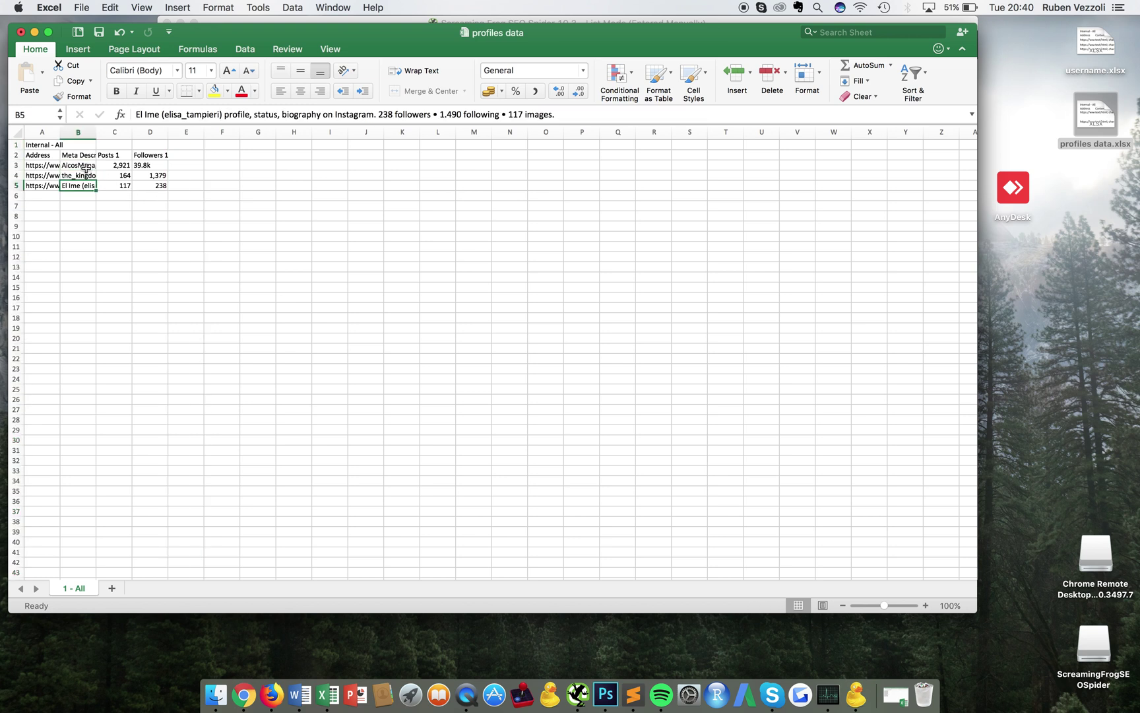
pyautogui.press('Up')
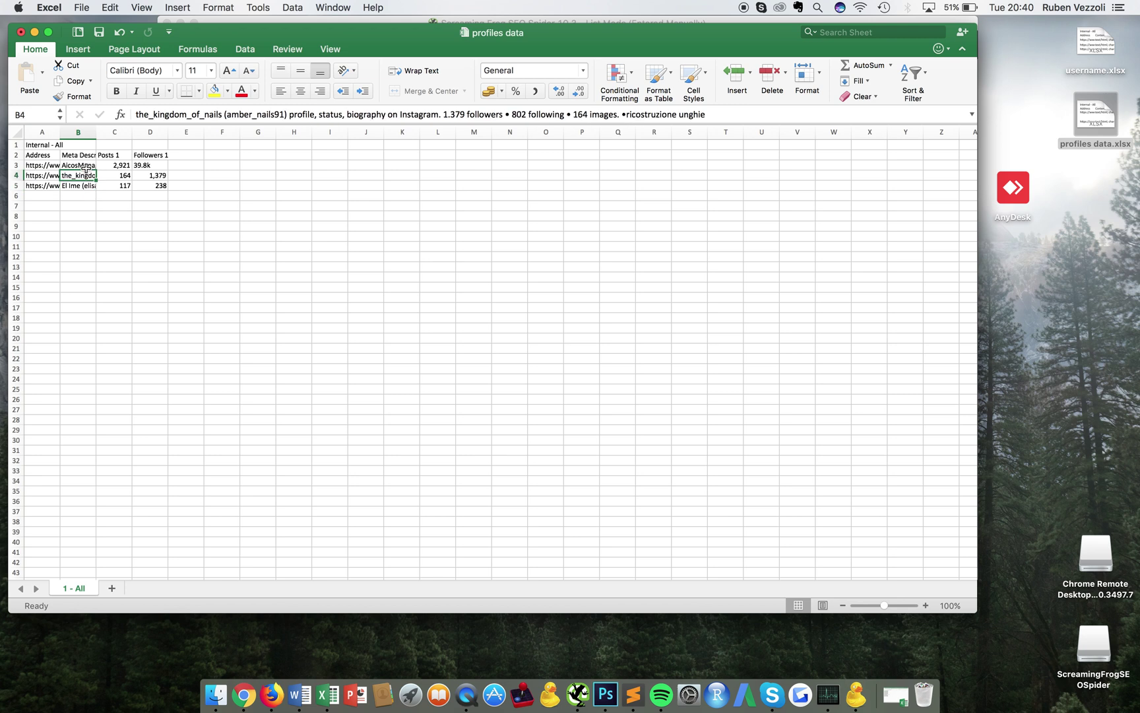
pyautogui.press('Up')
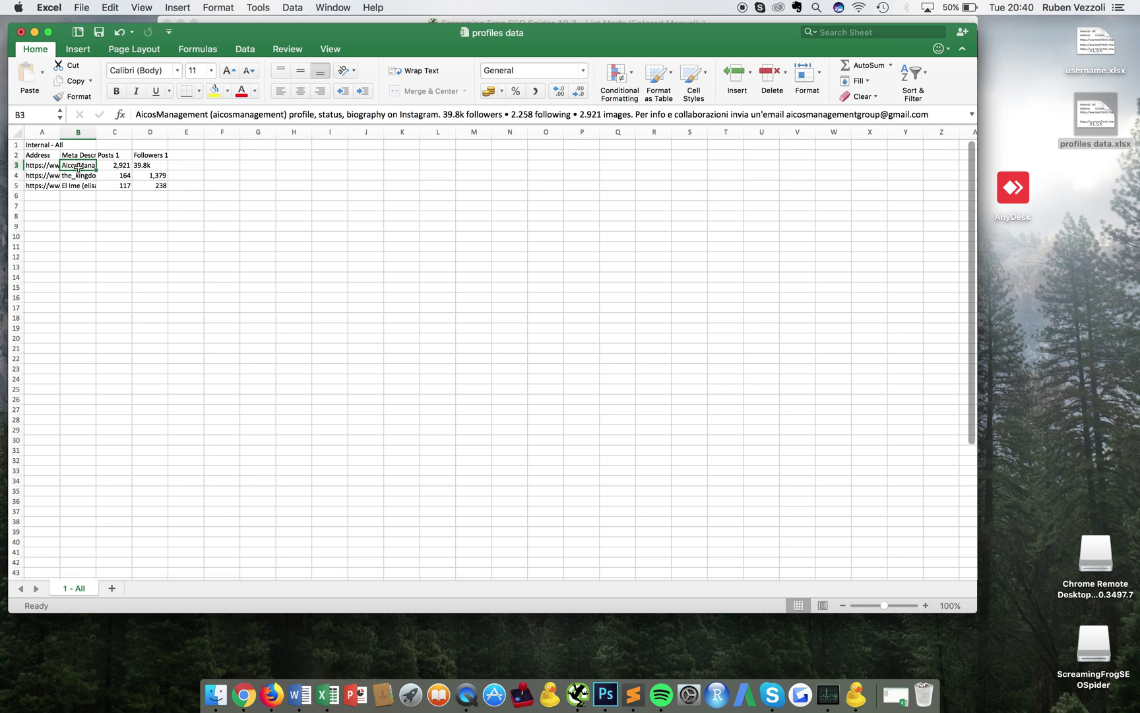
pyautogui.press('super+c')
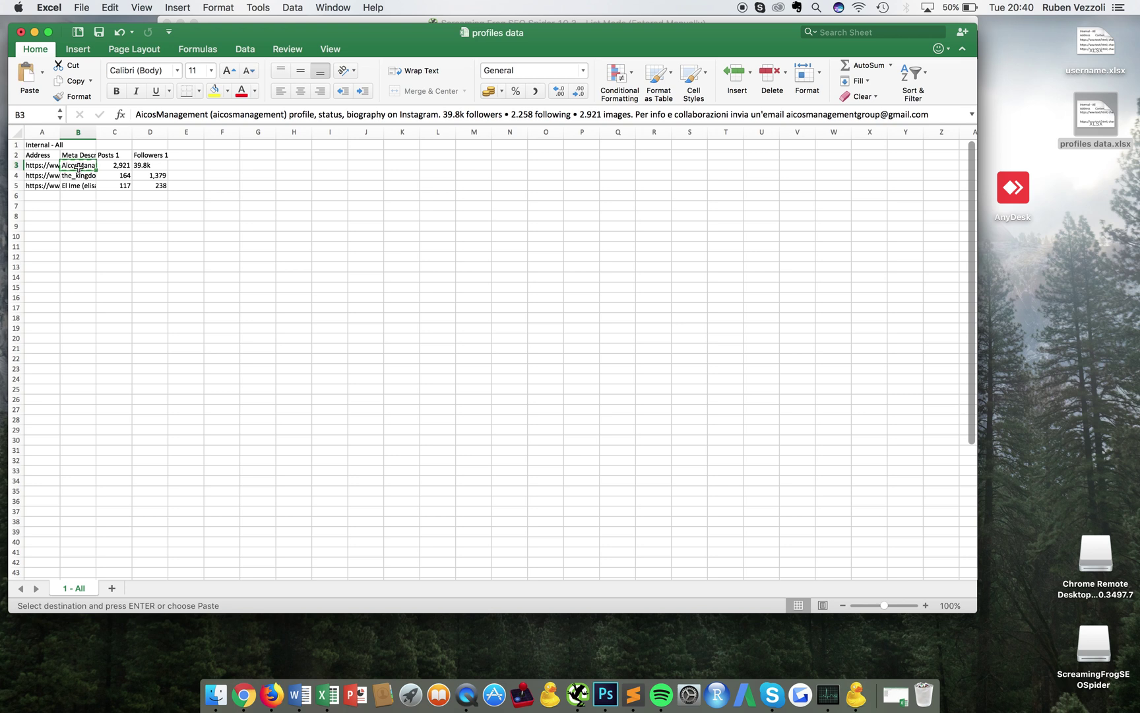
# Switch from the Websta profile page to Chrome's Untitled spreadsheet tab
pyautogui.click(243, 695)
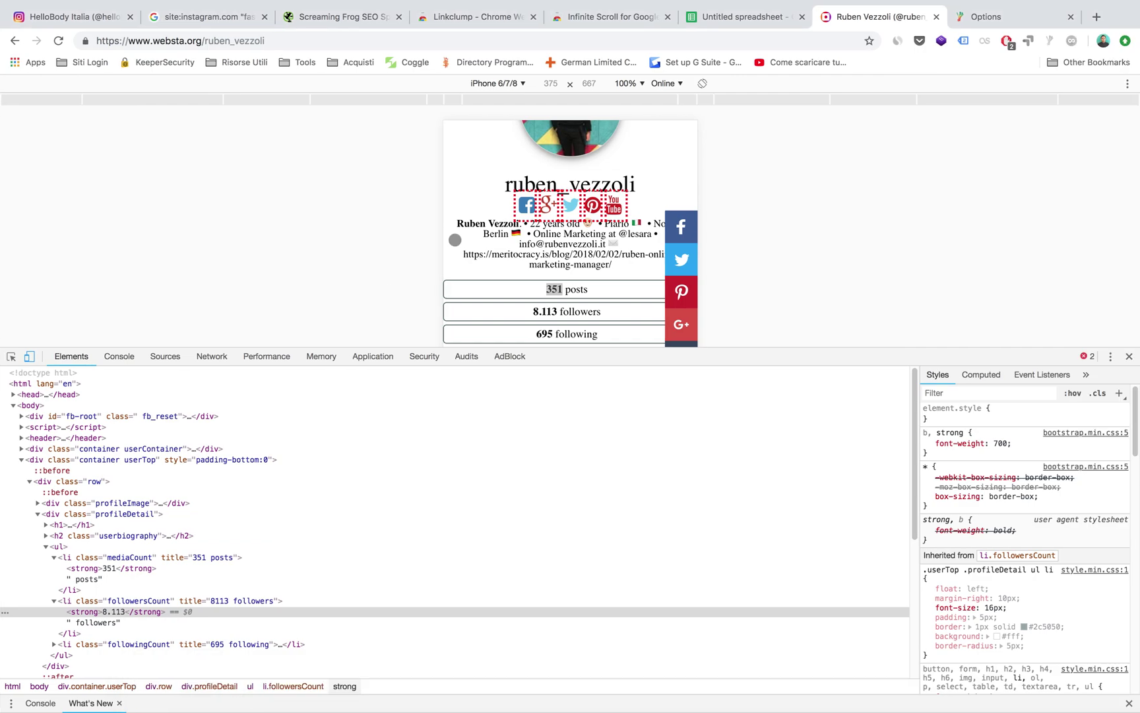
pyautogui.click(726, 20)
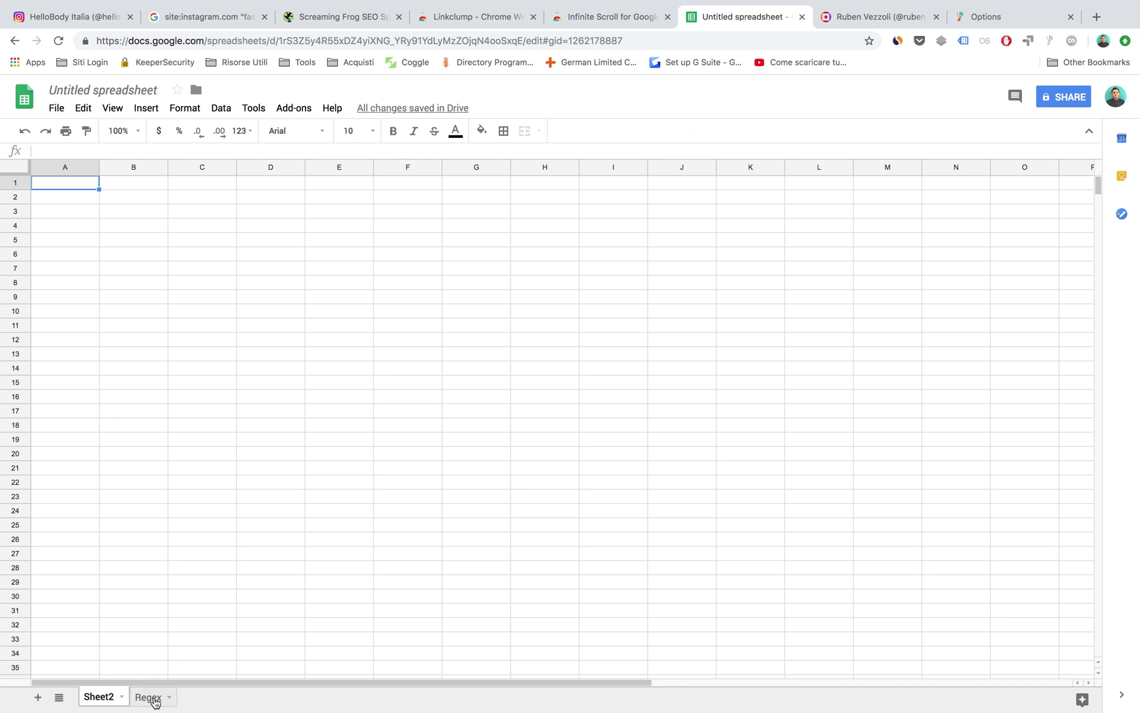
# Paste the copied Instagram bio into cell A1 of the Regex sheet
pyautogui.click(155, 701)
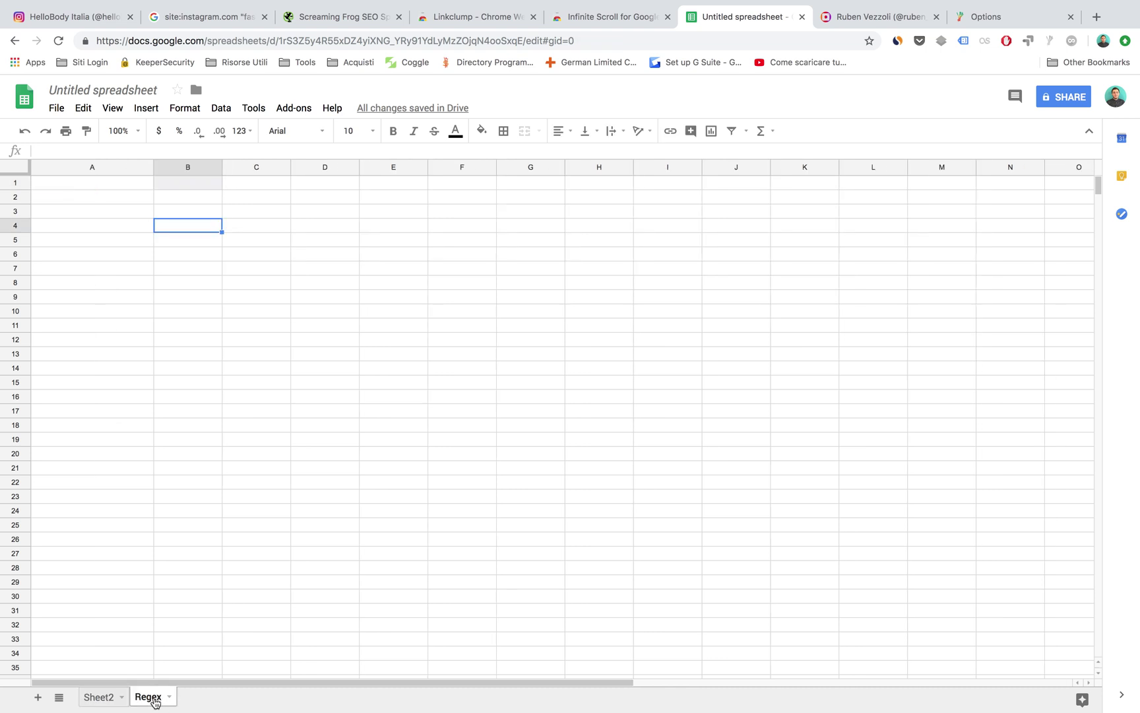
pyautogui.doubleClick(113, 185)
pyautogui.hotkey('ctrl', 'v')
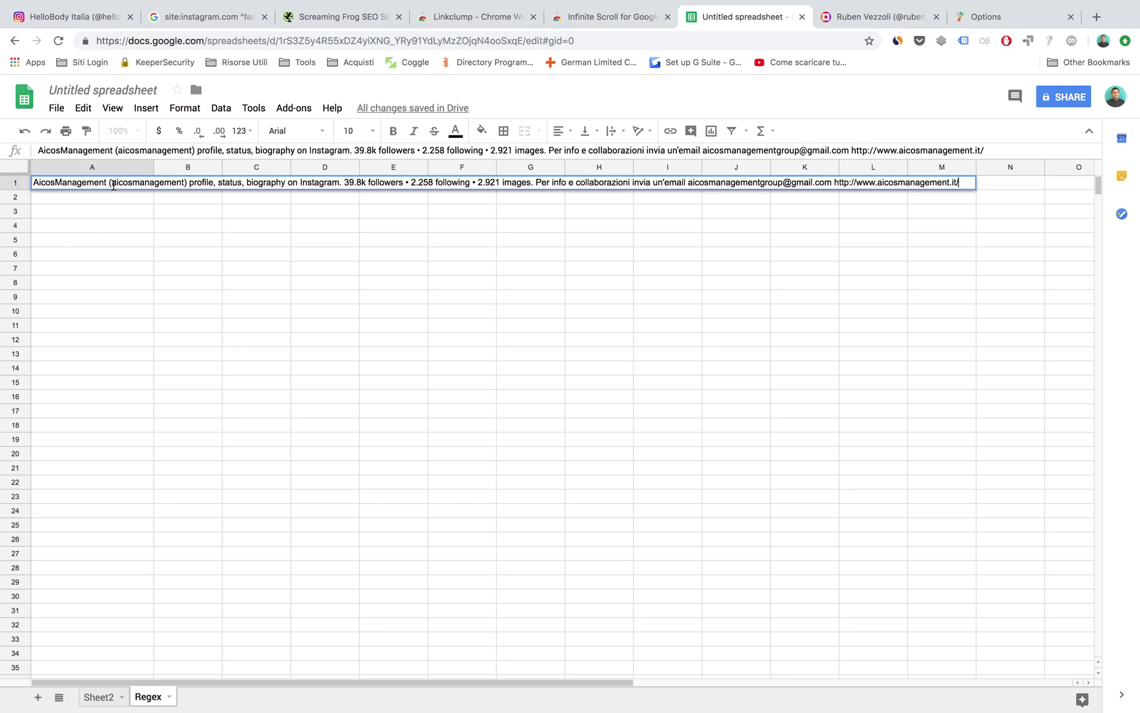
pyautogui.press('Return')
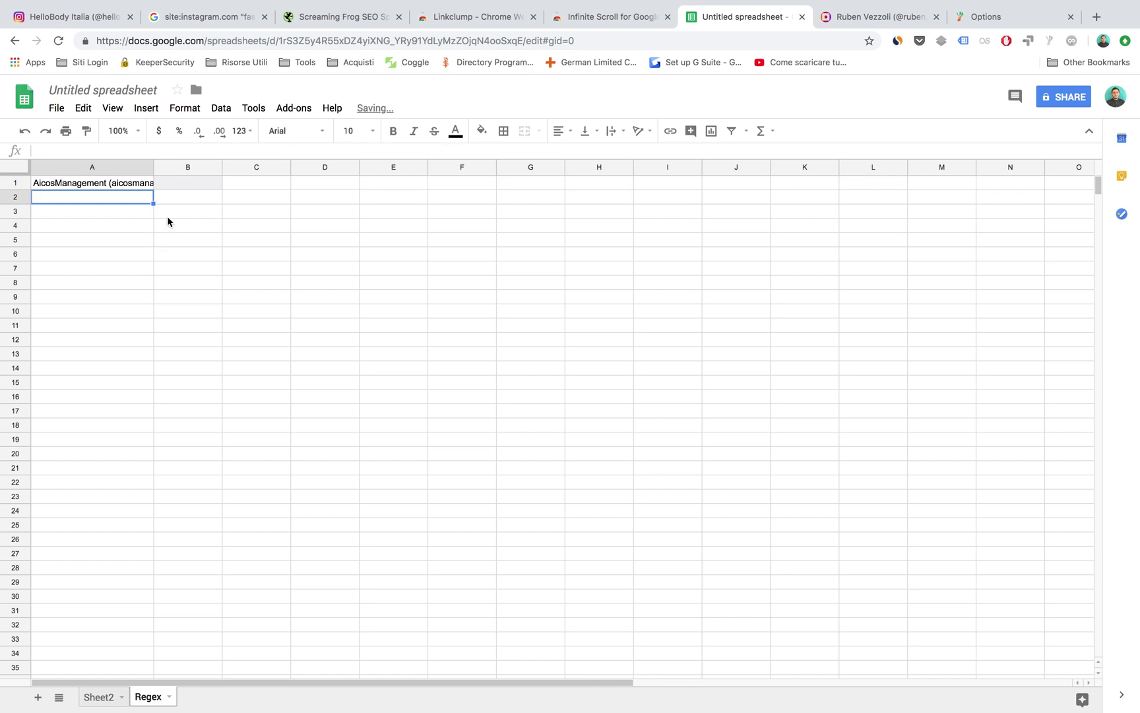
# Add '+' after the character class in B1's REGEXEXTRACT formula so it returns the e-mail
pyautogui.click(185, 182)
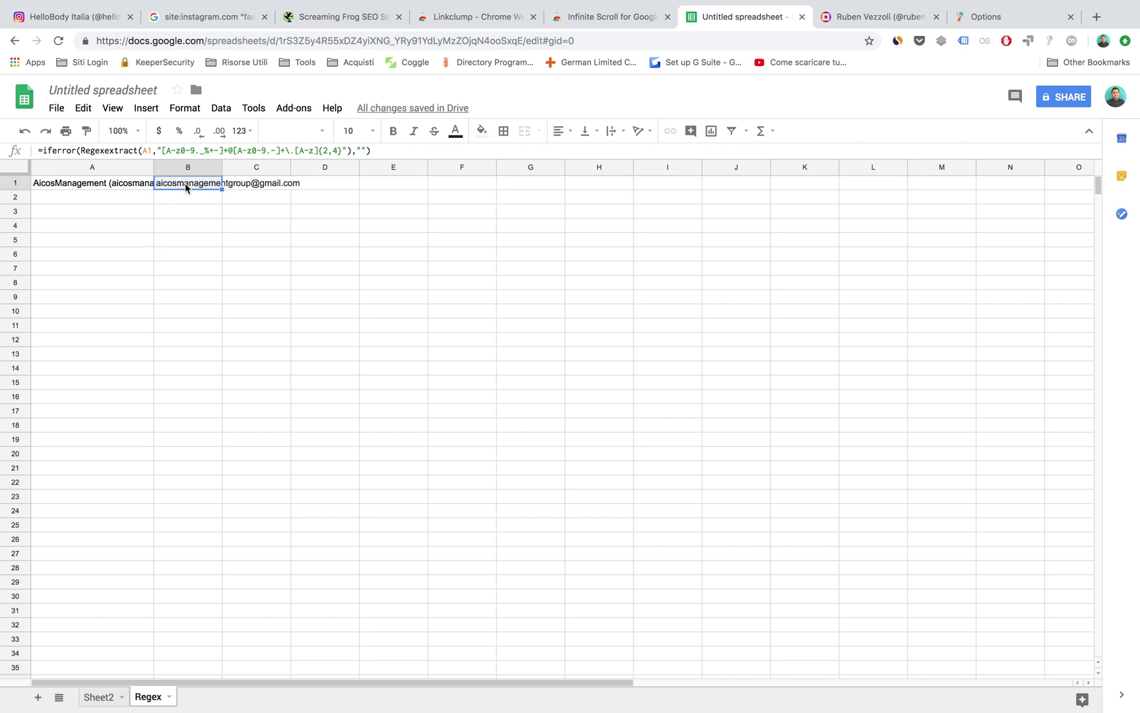
pyautogui.click(226, 150)
pyautogui.write('+')
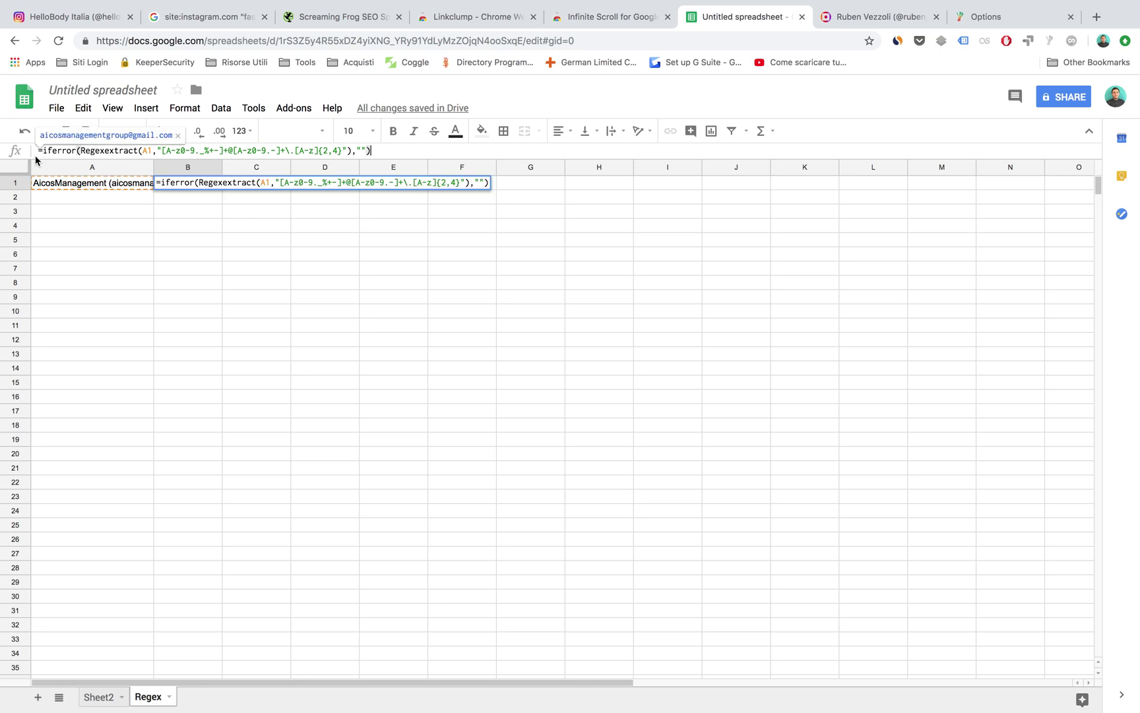
pyautogui.click(127, 187)
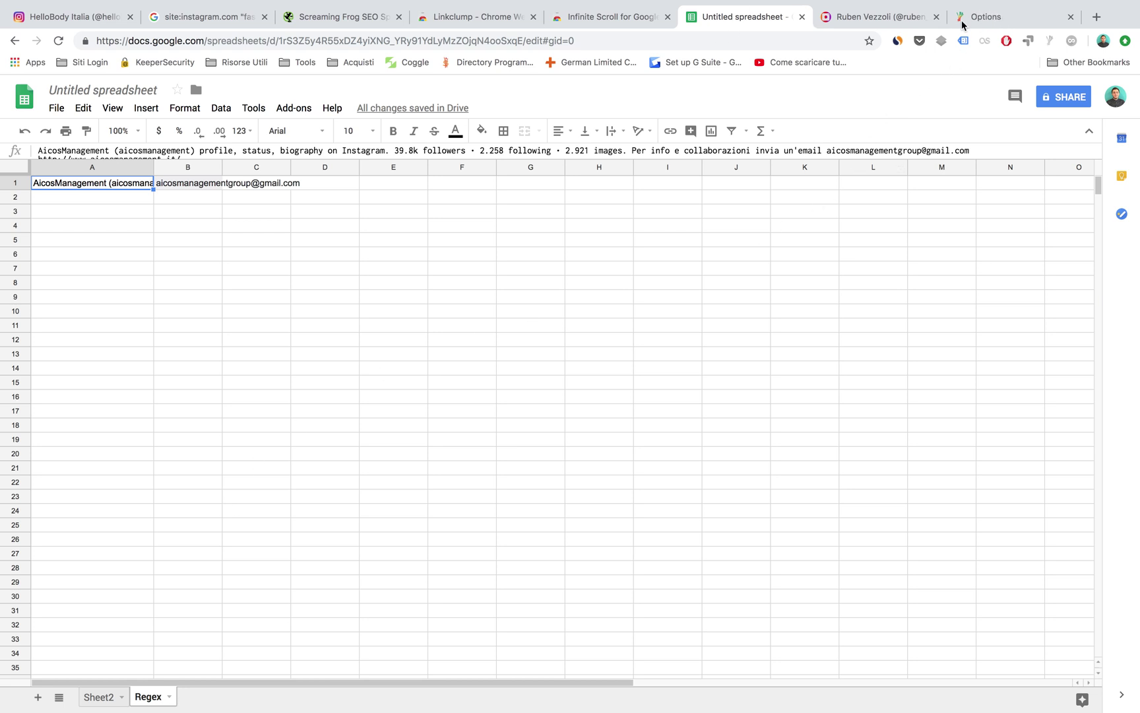
# From the Linkclump options tab, search Google for 'engagement rate instagram calculator'
pyautogui.click(989, 27)
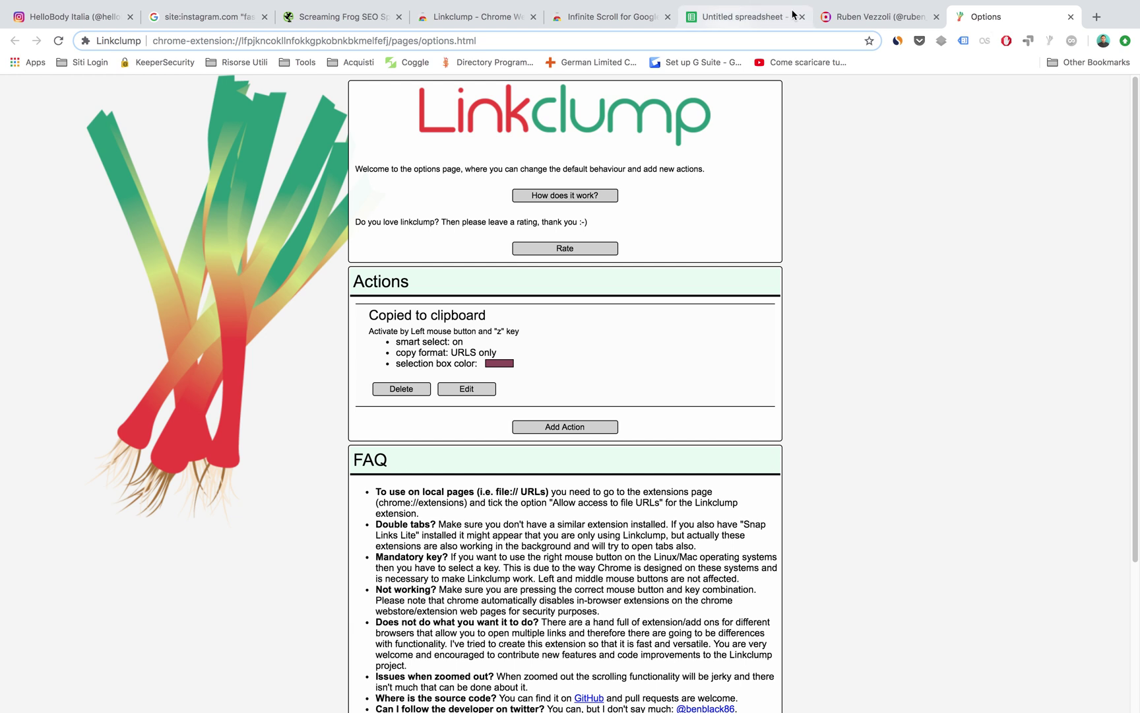
pyautogui.click(636, 40)
pyautogui.write('p')
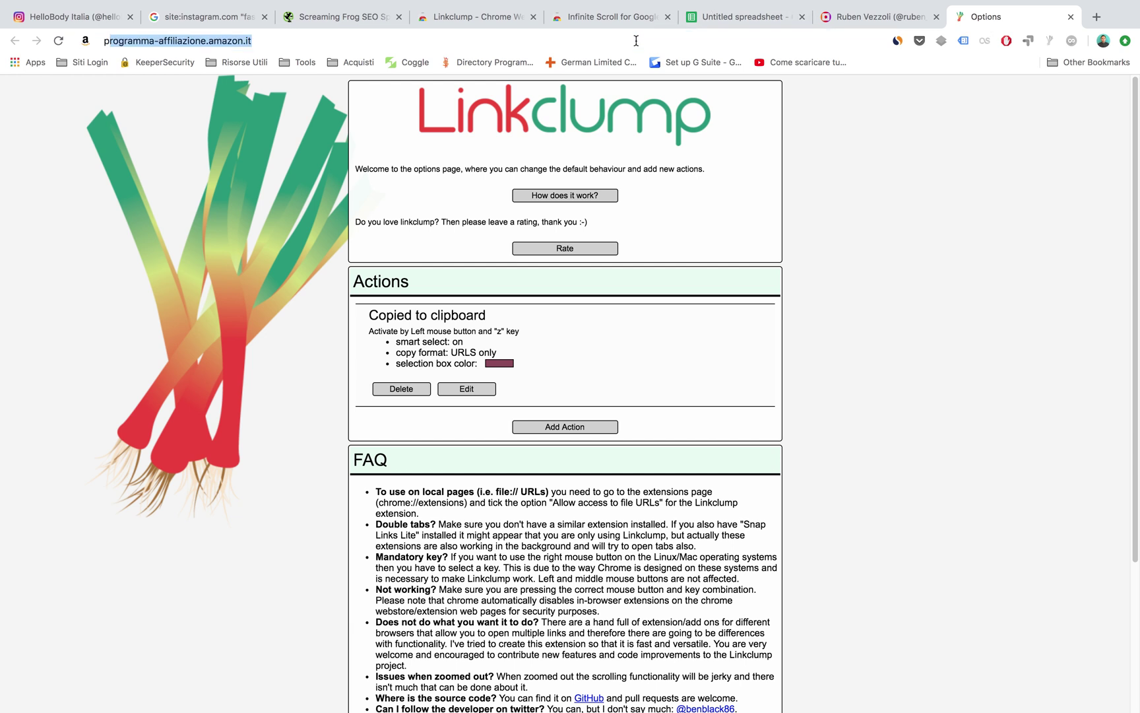
pyautogui.write('h')
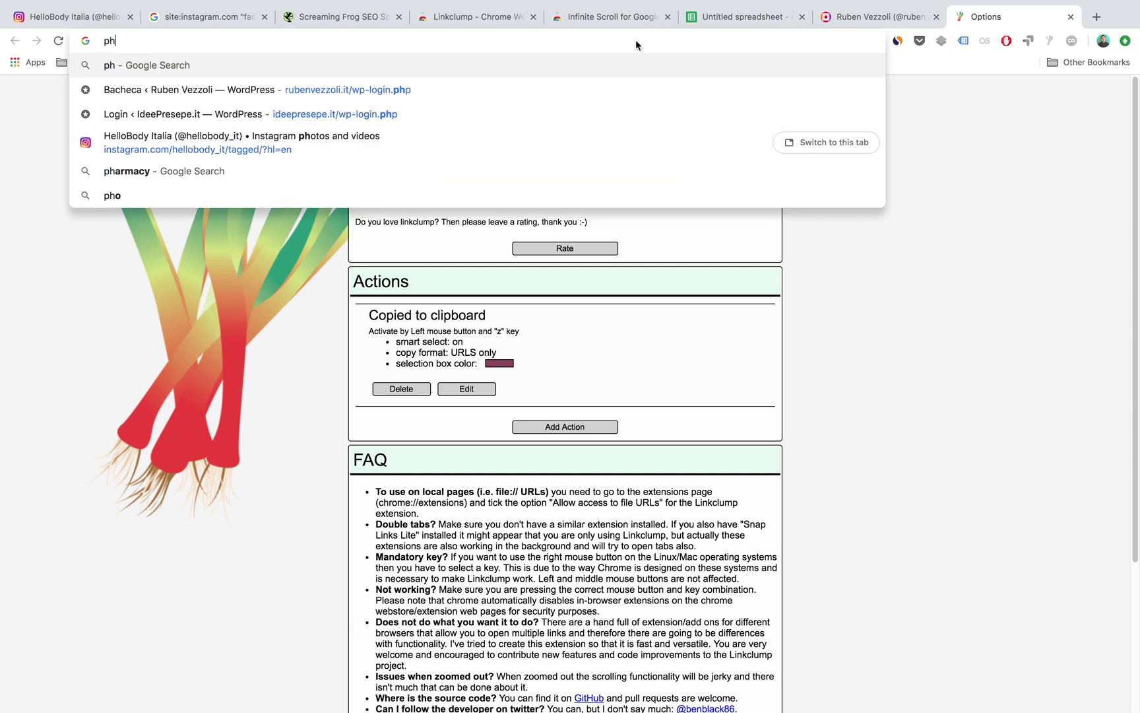
pyautogui.press('BackSpace')
pyautogui.press('BackSpace')
pyautogui.press('Escape')
pyautogui.write('engagement ')
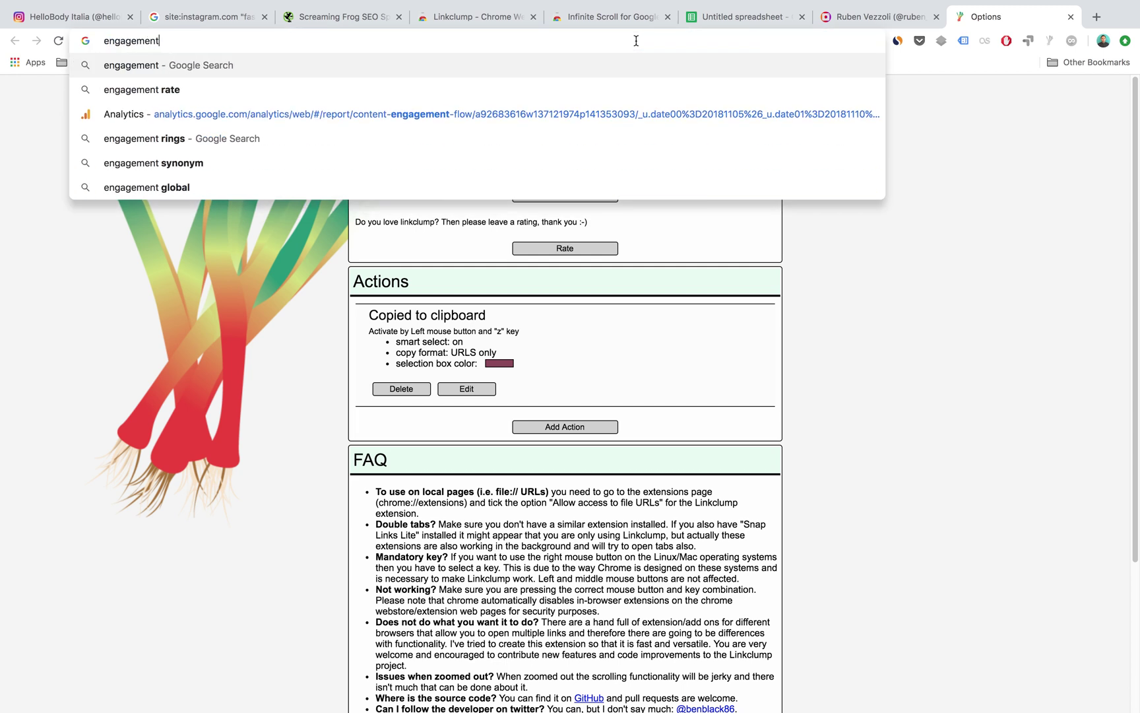
pyautogui.write('r')
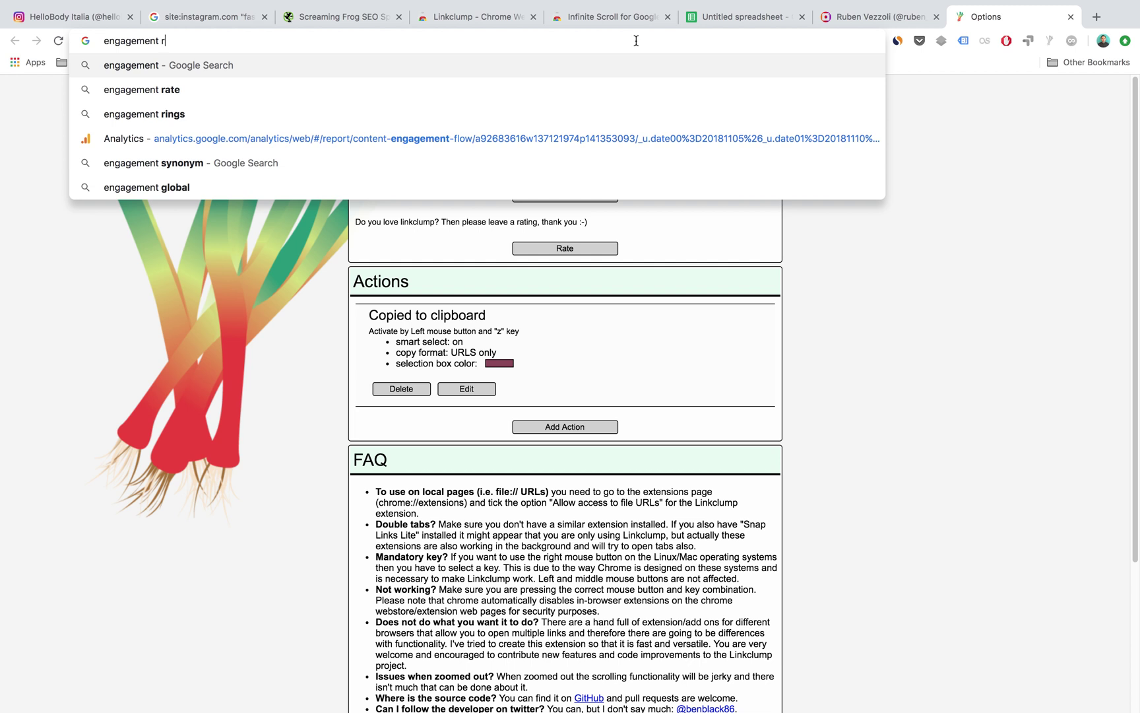
pyautogui.write('ate instagram')
pyautogui.write('tool')
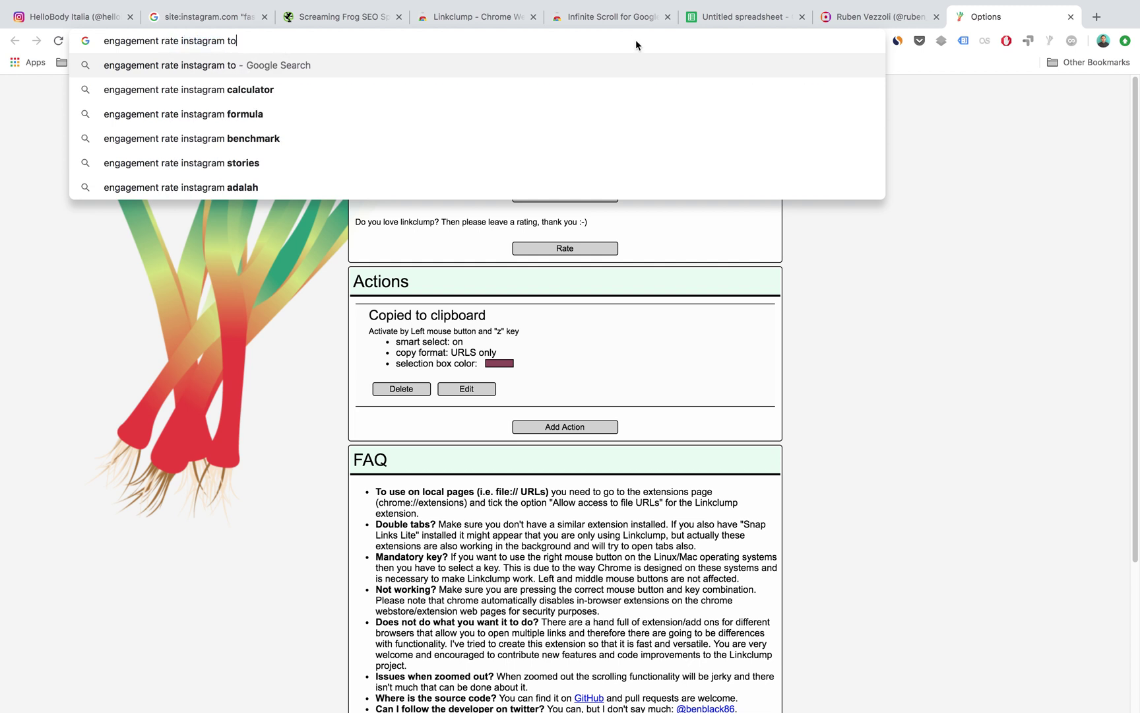
pyautogui.press('BackSpace')
pyautogui.press('BackSpace')
pyautogui.press('BackSpace')
pyautogui.press('BackSpace')
pyautogui.write('cal')
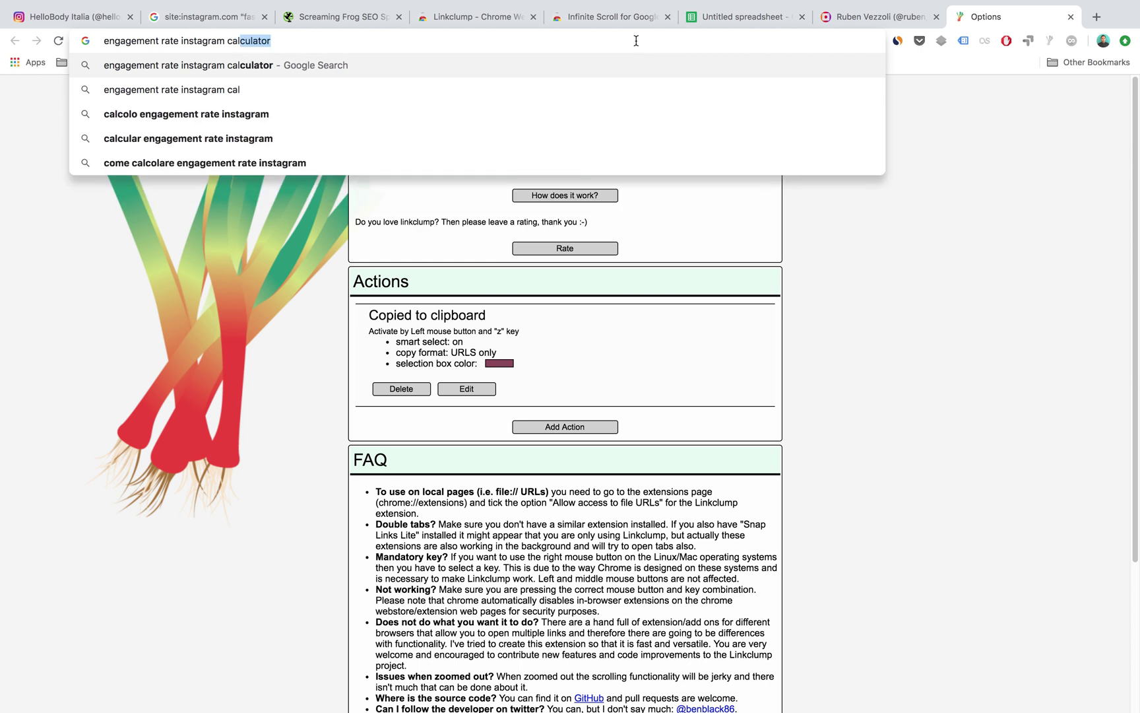
pyautogui.press('Escape')
pyautogui.press('Return')
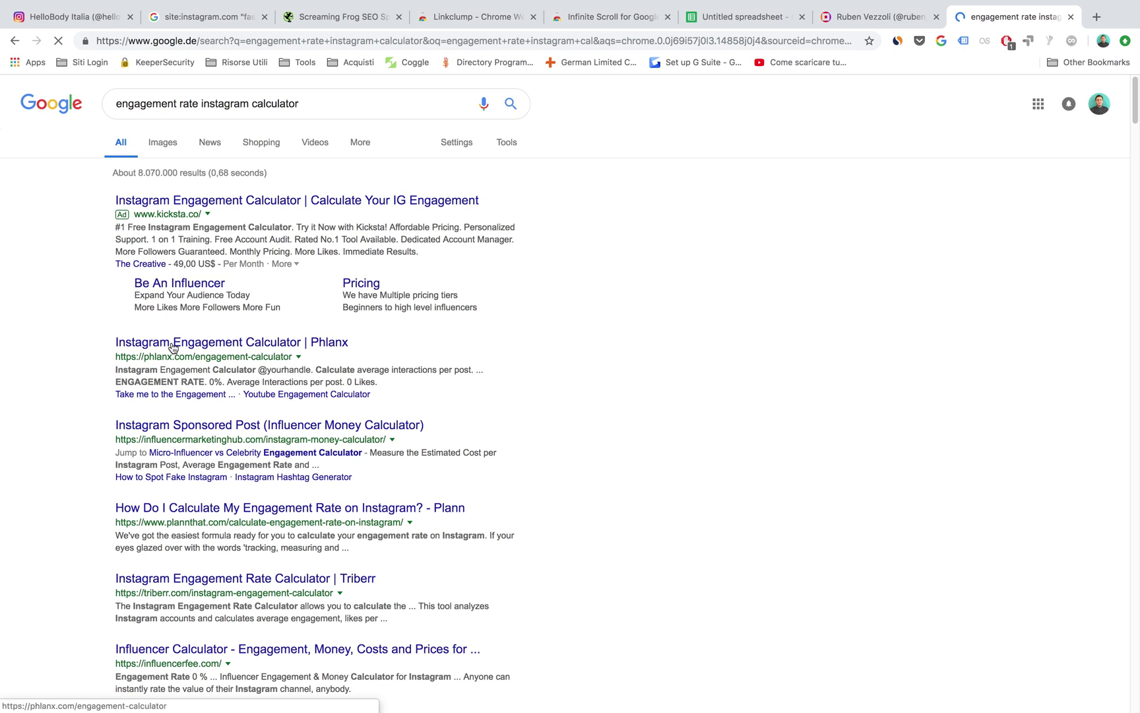
# Run the Phlanx engagement calculator on an Instagram handle, getting 8,112 followers and 4.71% engagement
pyautogui.click(173, 345)
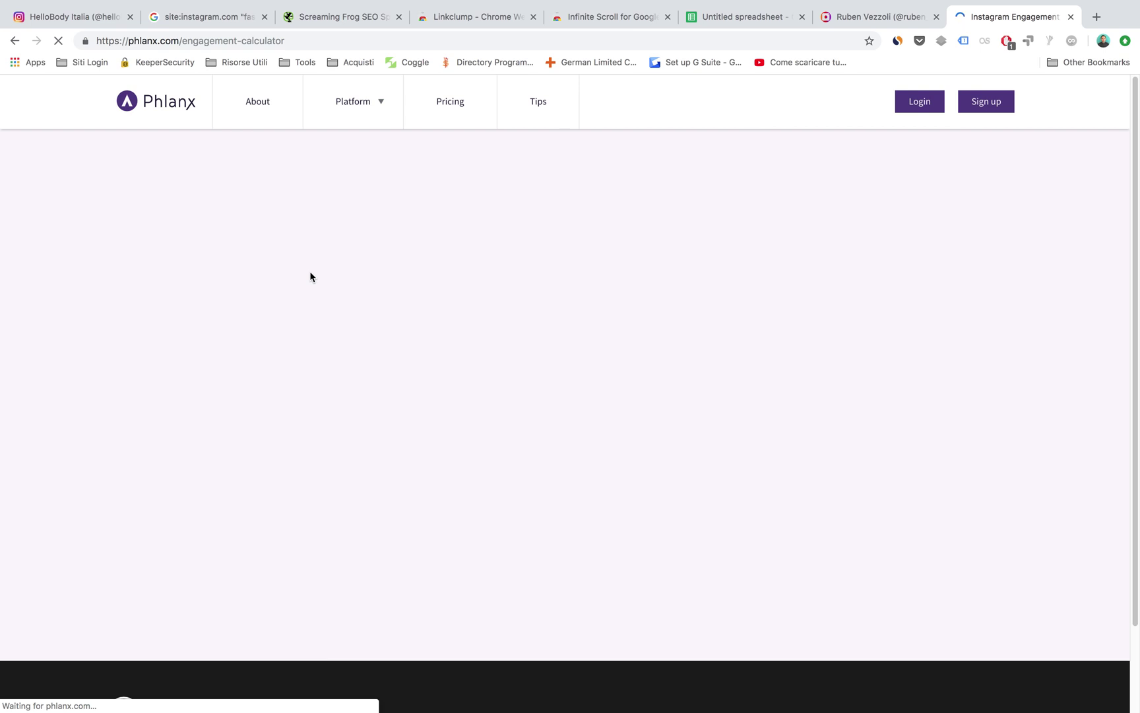
pyautogui.scroll(-3, 310, 276)
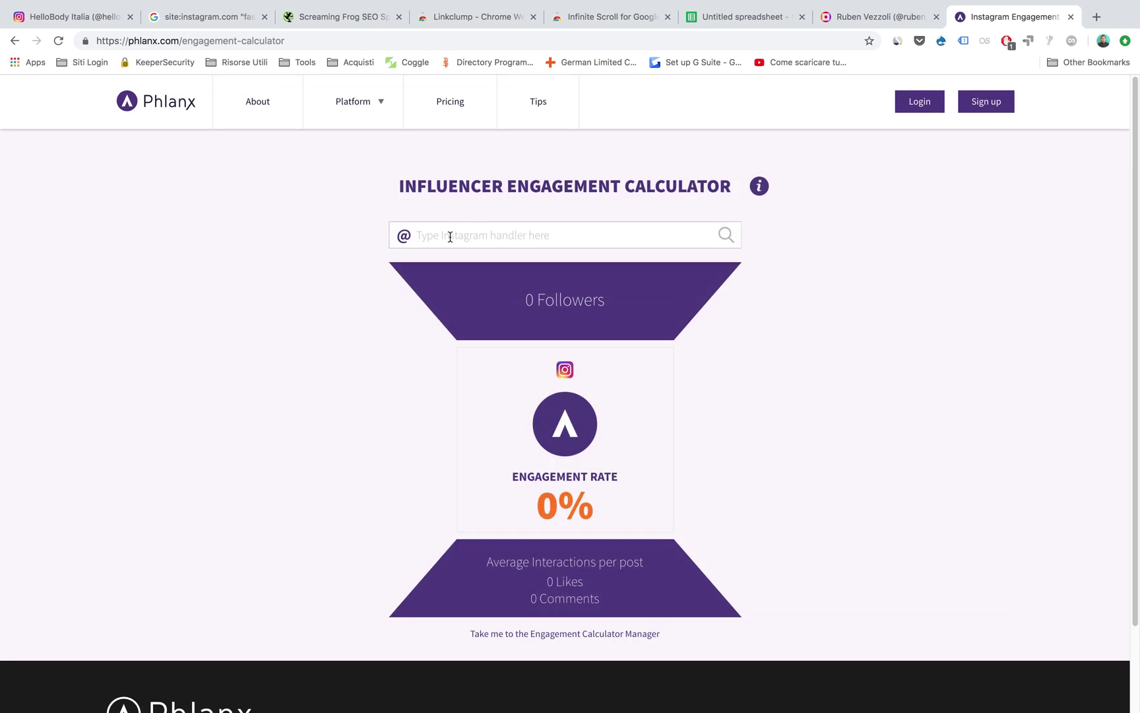
pyautogui.write('ruben_vezzoli')
pyautogui.press('Return')
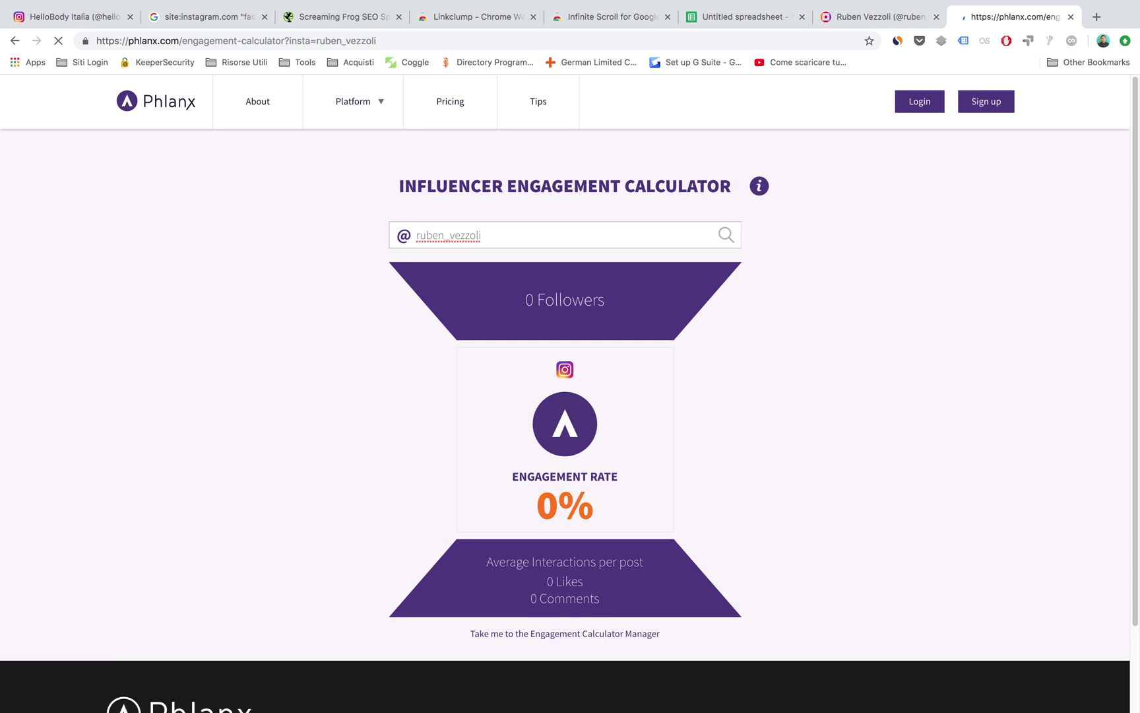
# Select the Phlanx results page address and return to the profiles data workbook
pyautogui.click(238, 42)
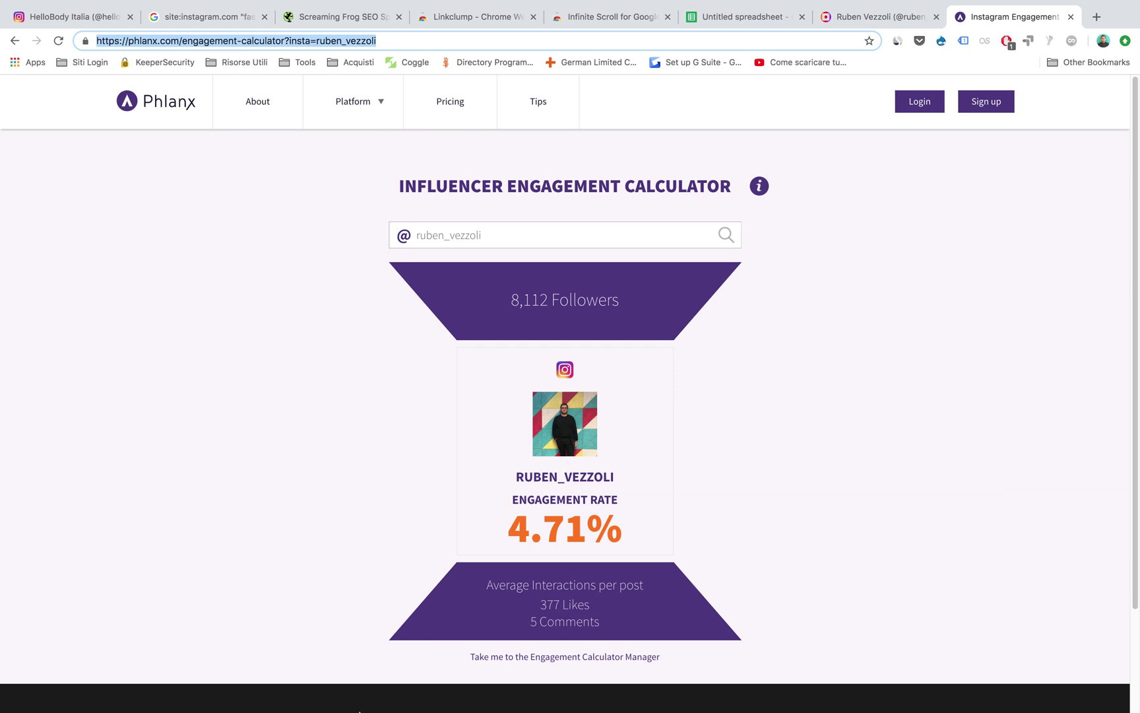
pyautogui.moveTo(386, 710)
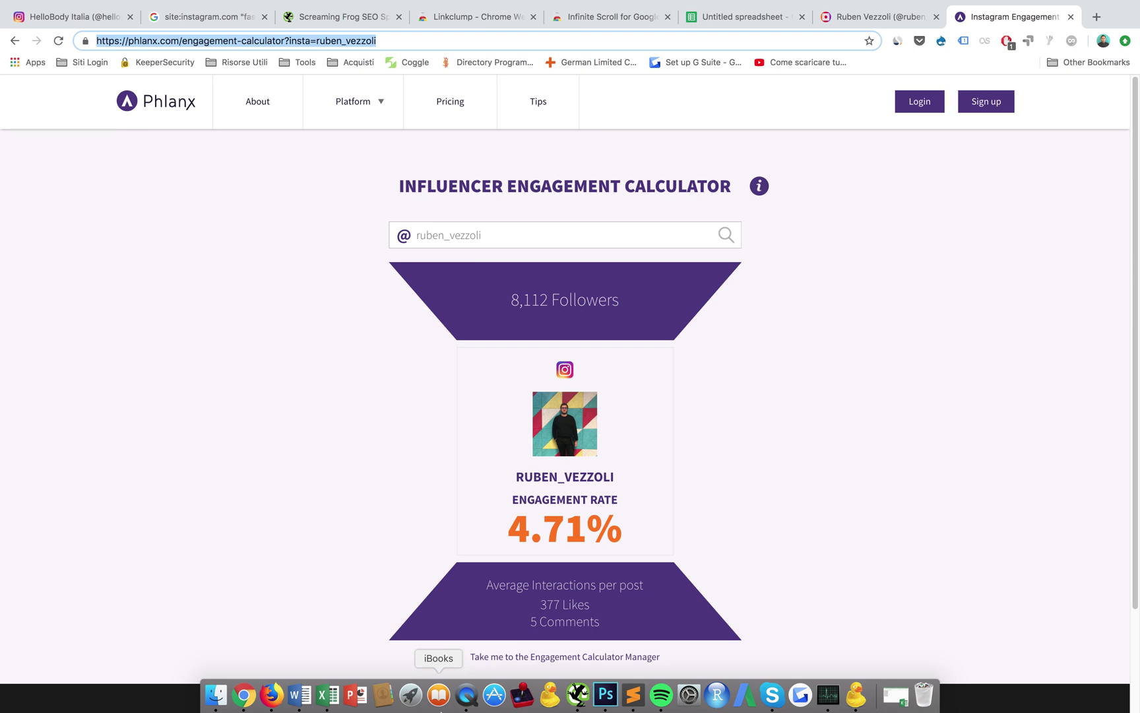
pyautogui.click(323, 705)
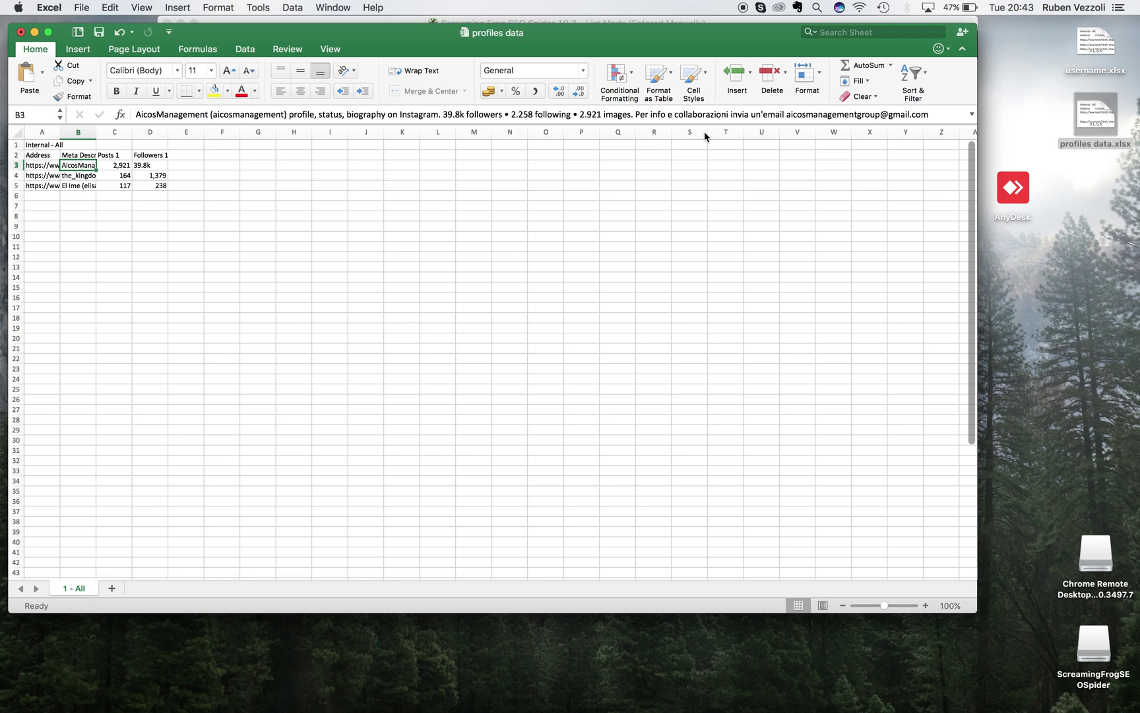
# Paste the Phlanx results address into G3 and trim the handle so it ends 'insta='
pyautogui.click(372, 186)
pyautogui.click(79, 167)
pyautogui.click(246, 165)
pyautogui.press('super+v')
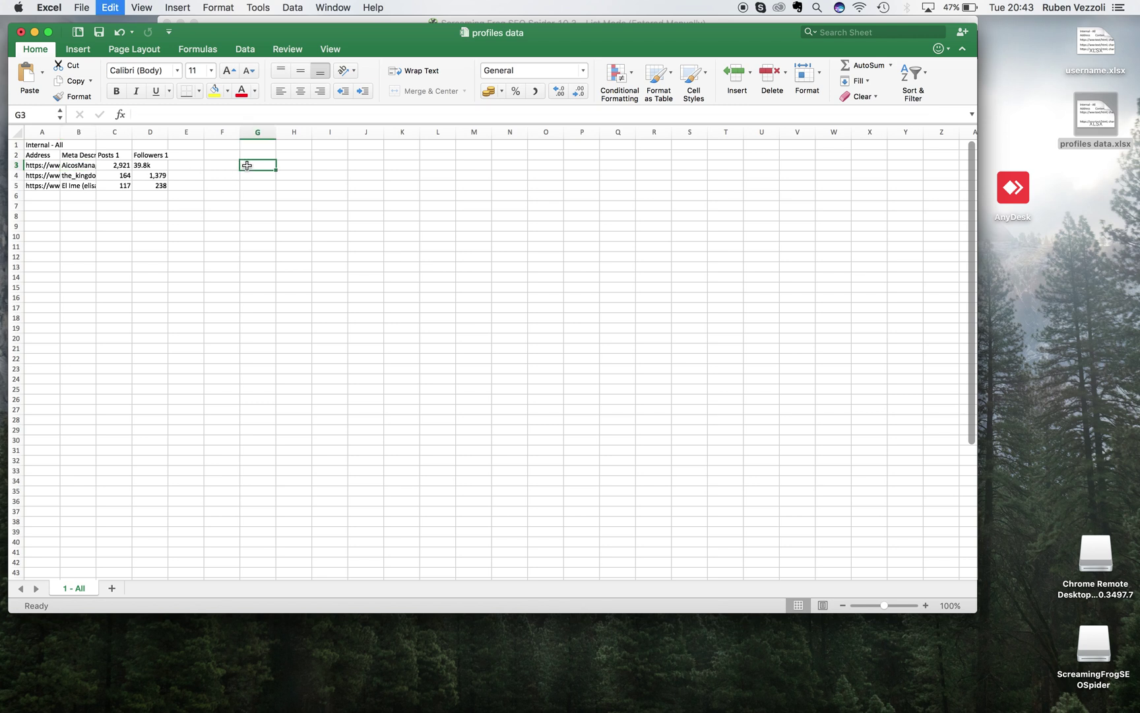
pyautogui.click(264, 165)
pyautogui.doubleClick(264, 165)
pyautogui.moveTo(395, 165); pyautogui.dragTo(438, 165)
pyautogui.press('BackSpace')
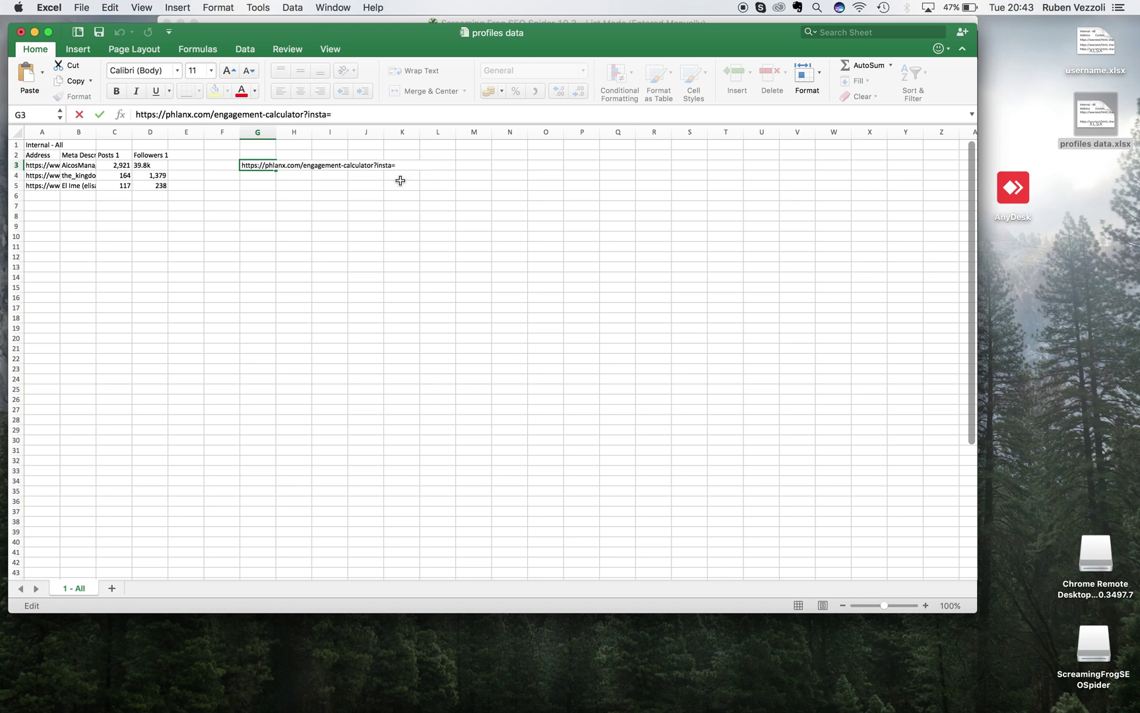
pyautogui.click(211, 188)
# Copy the account handle from B3's description into F3
pyautogui.click(78, 165)
pyautogui.moveTo(286, 114); pyautogui.dragTo(215, 117)
pyautogui.press('super+c')
pyautogui.click(222, 165)
pyautogui.press('super+v')
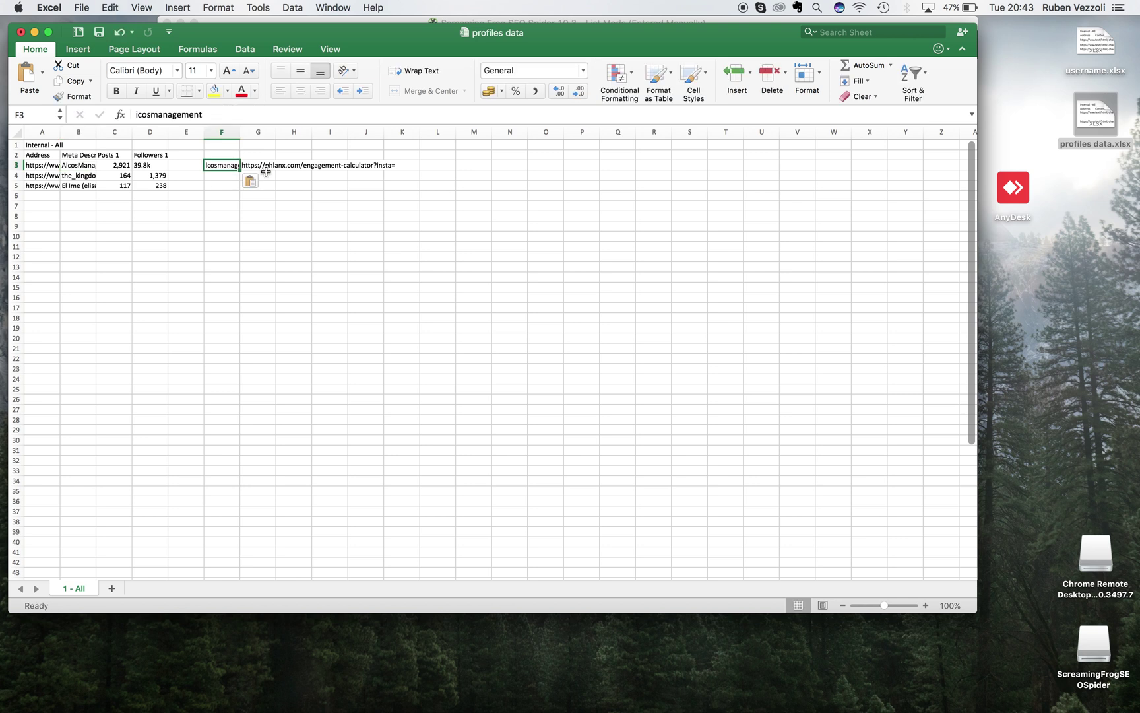
# Enter =G3&F3 in H3 to build the full calculator URL and copy it
pyautogui.click(291, 169)
pyautogui.write('=')
pyautogui.press('Left')
pyautogui.write('&')
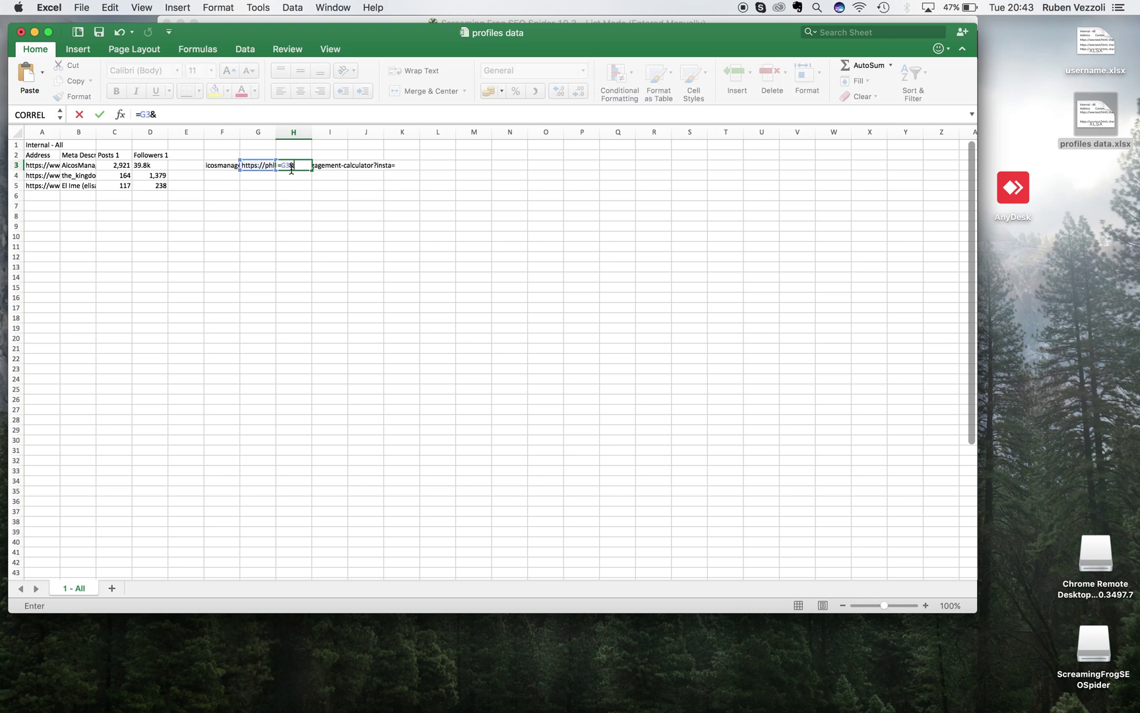
pyautogui.press('Left')
pyautogui.press('Left')
pyautogui.press('Return')
pyautogui.click(298, 163)
pyautogui.press('super+c')
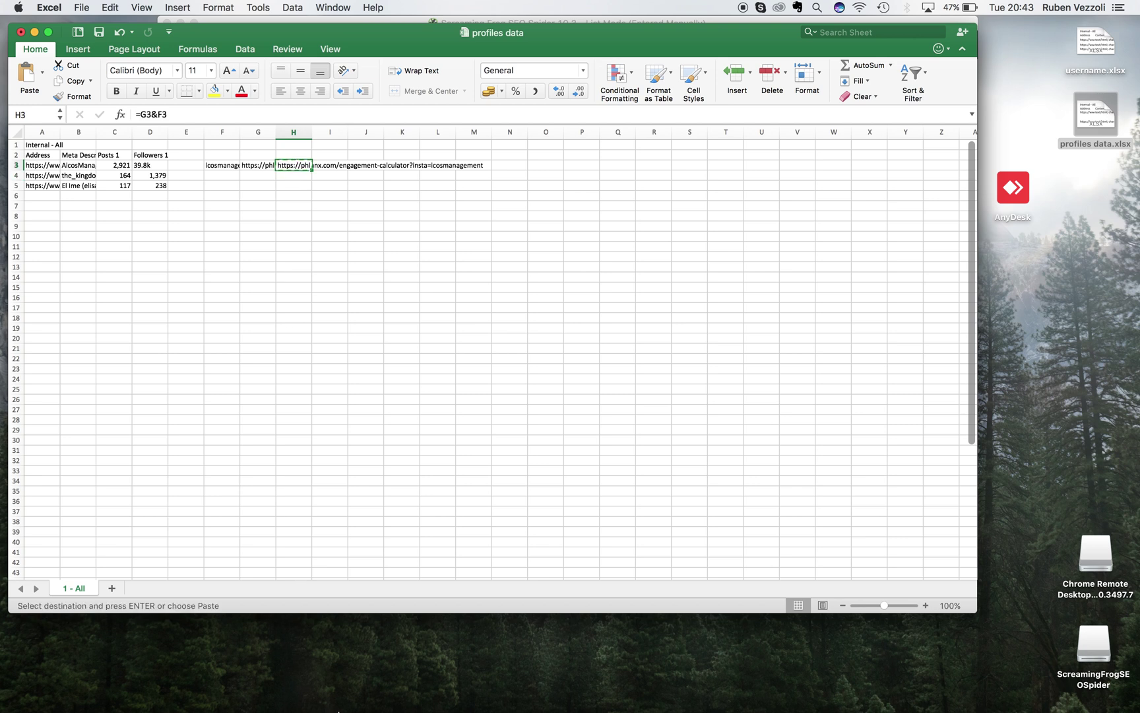
# In Screaming Frog's Custom Extraction settings, set the Followers extractor to Inactive
pyautogui.moveTo(338, 711)
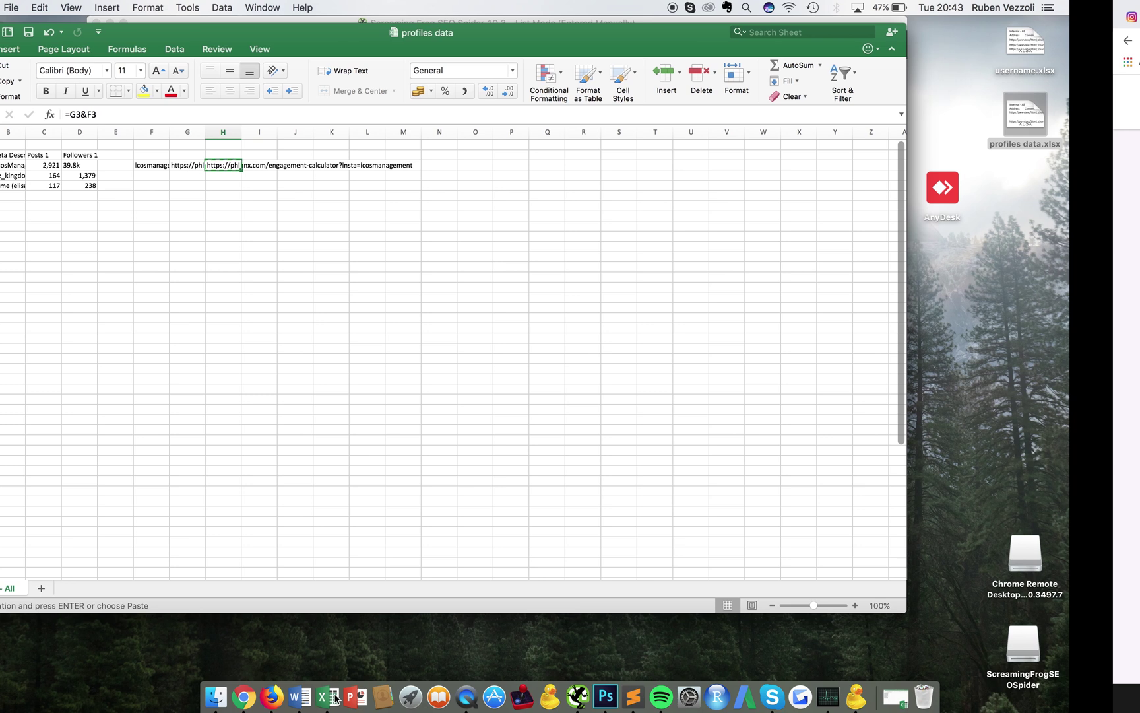
pyautogui.click(578, 703)
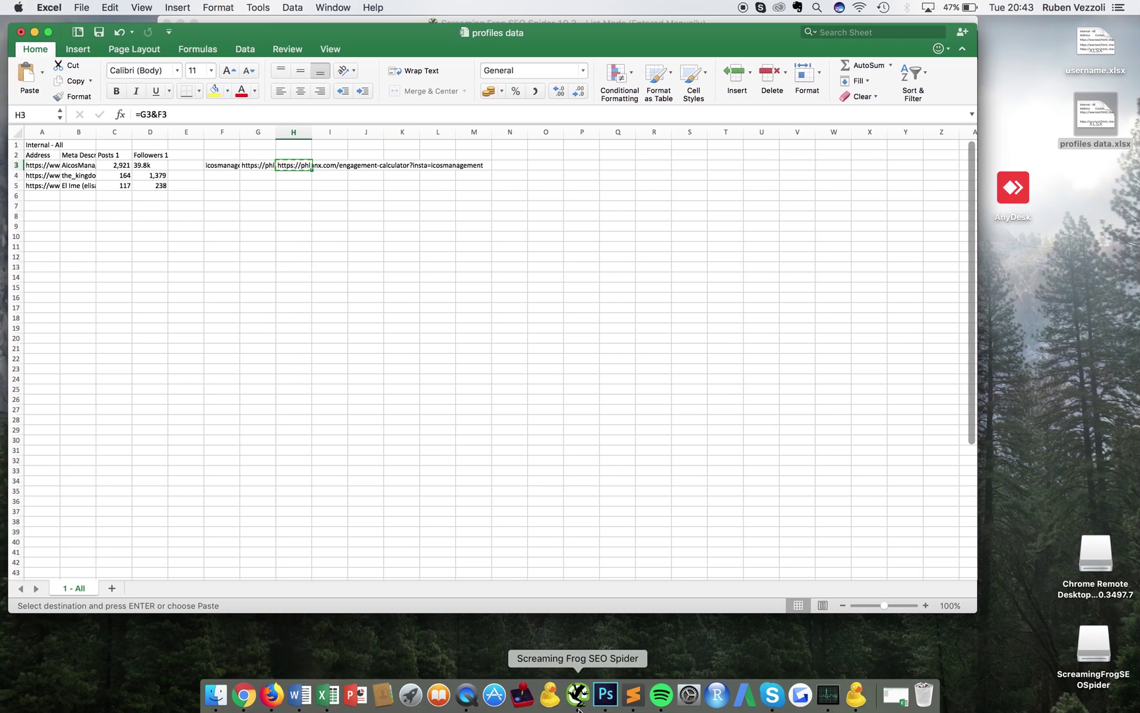
pyautogui.click(225, 7)
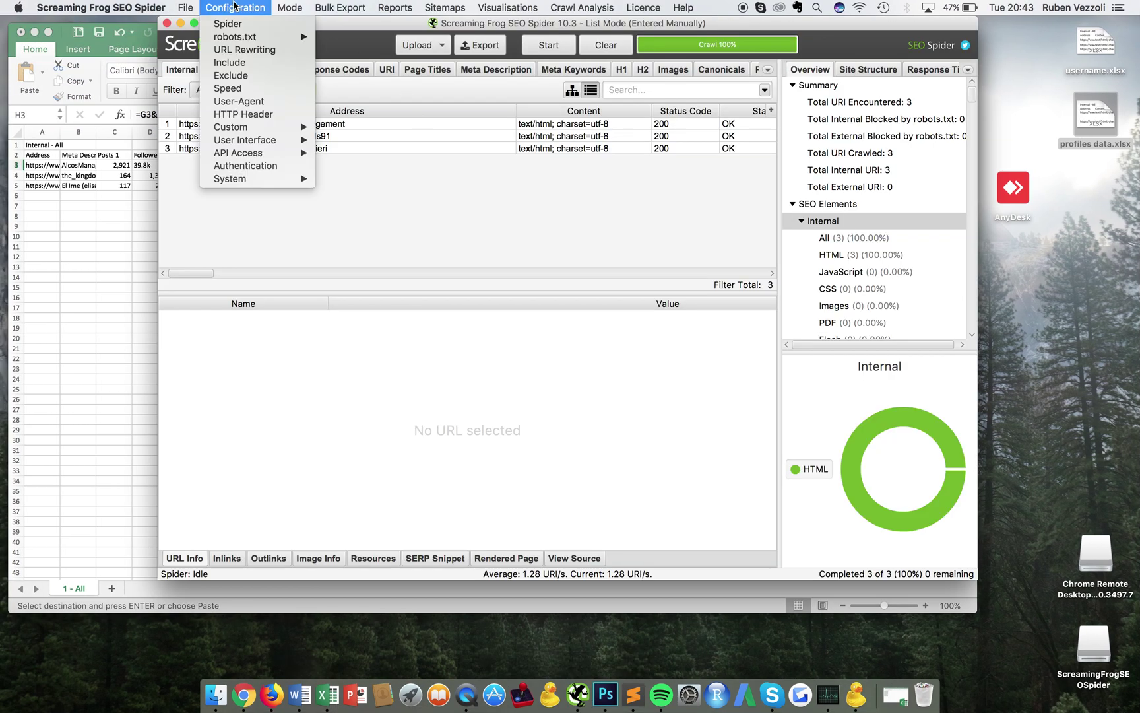
pyautogui.moveTo(269, 128)
pyautogui.click(333, 141)
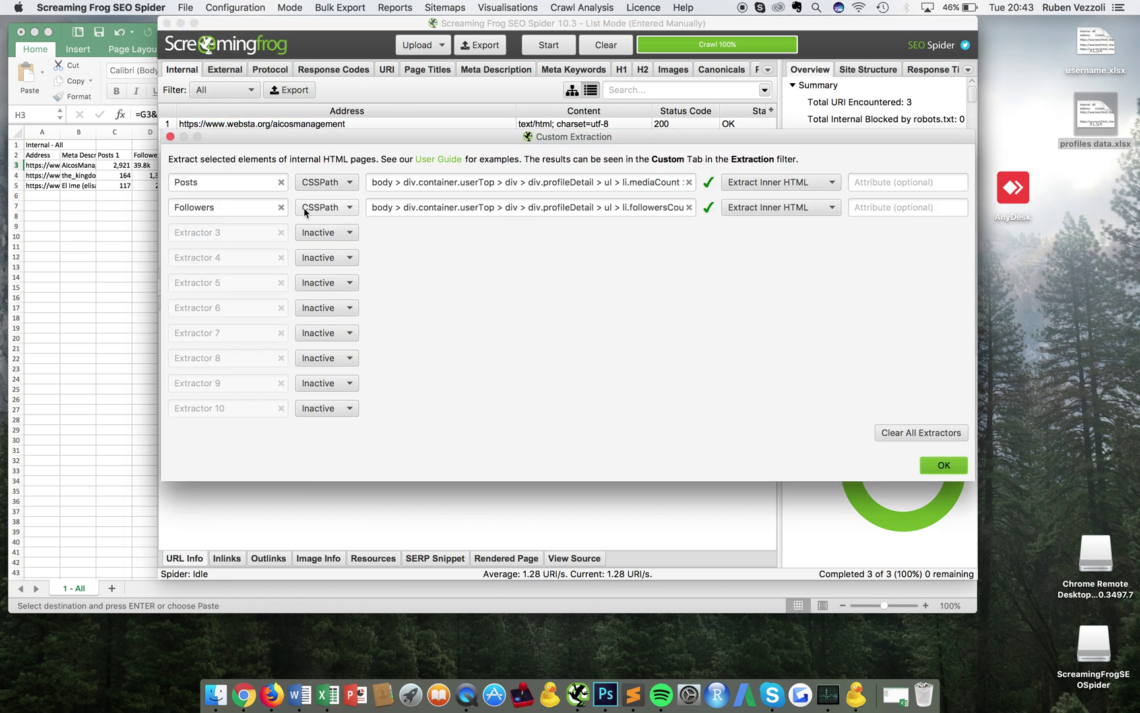
pyautogui.click(304, 208)
pyautogui.click(330, 227)
# Check the 4.71% engagement rate value on the Phlanx page in Chrome
pyautogui.click(324, 183)
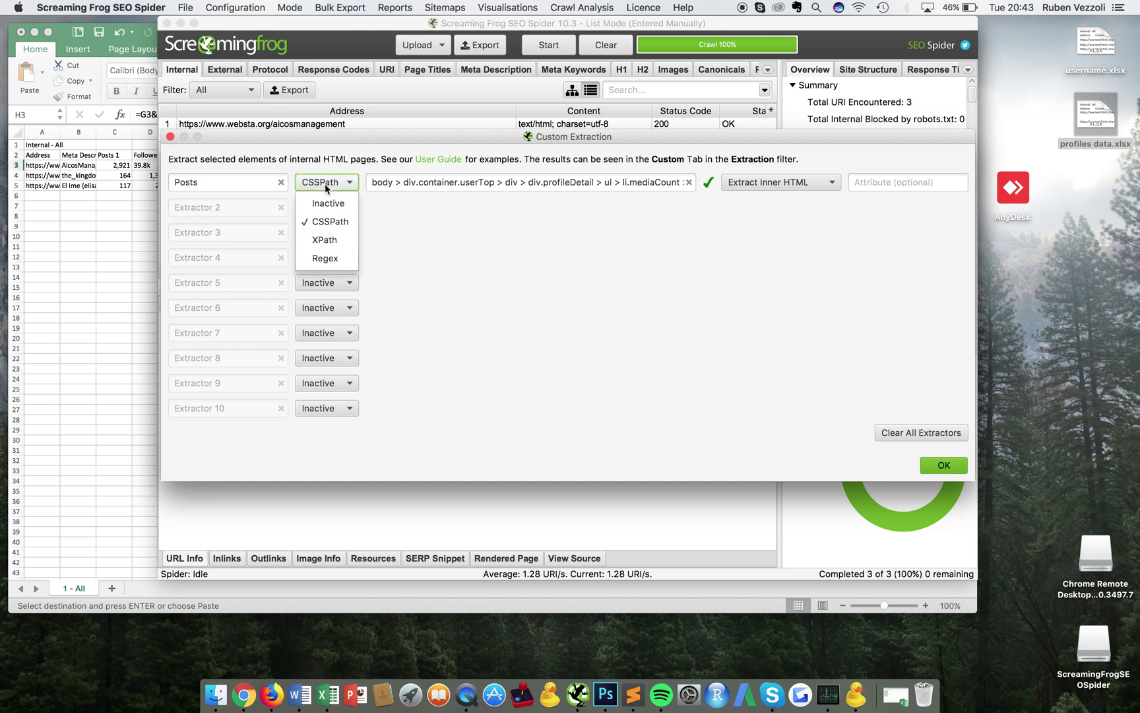
pyautogui.click(253, 706)
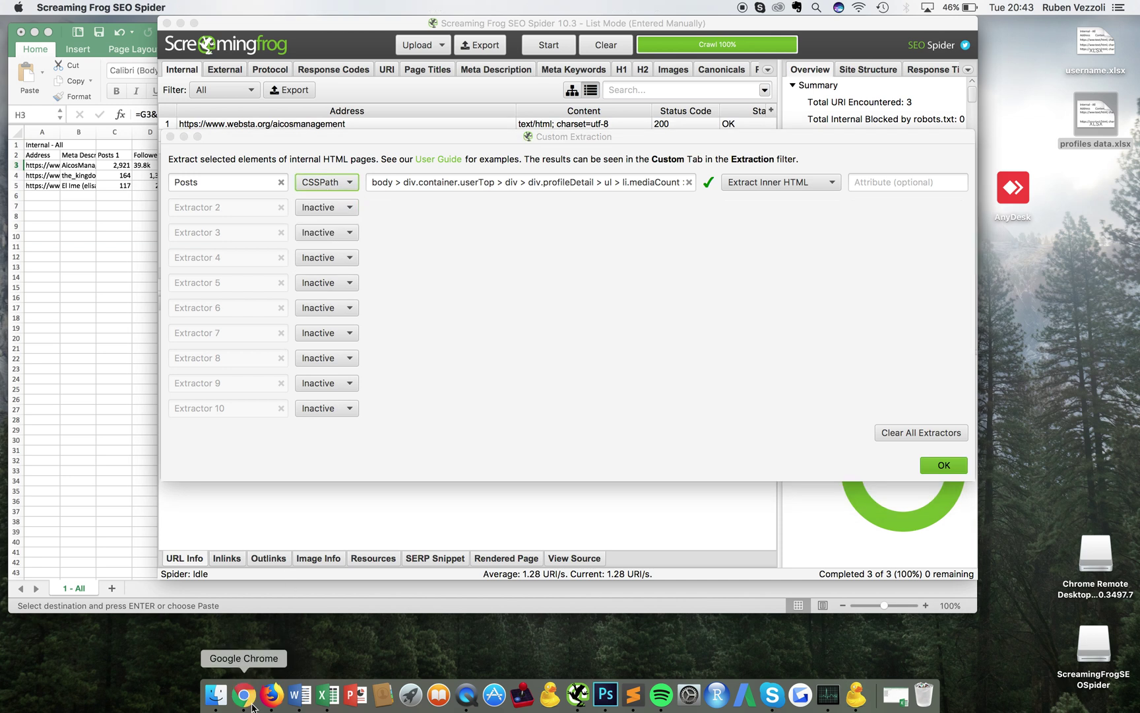
pyautogui.tripleClick(563, 532)
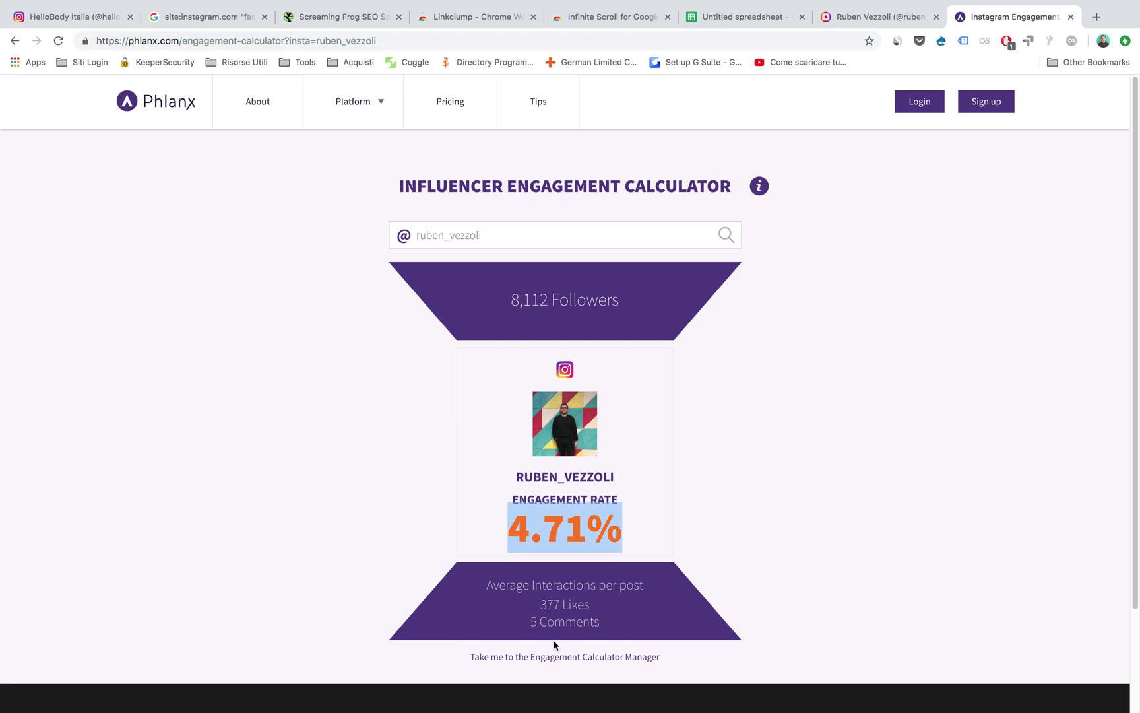
pyautogui.moveTo(544, 711)
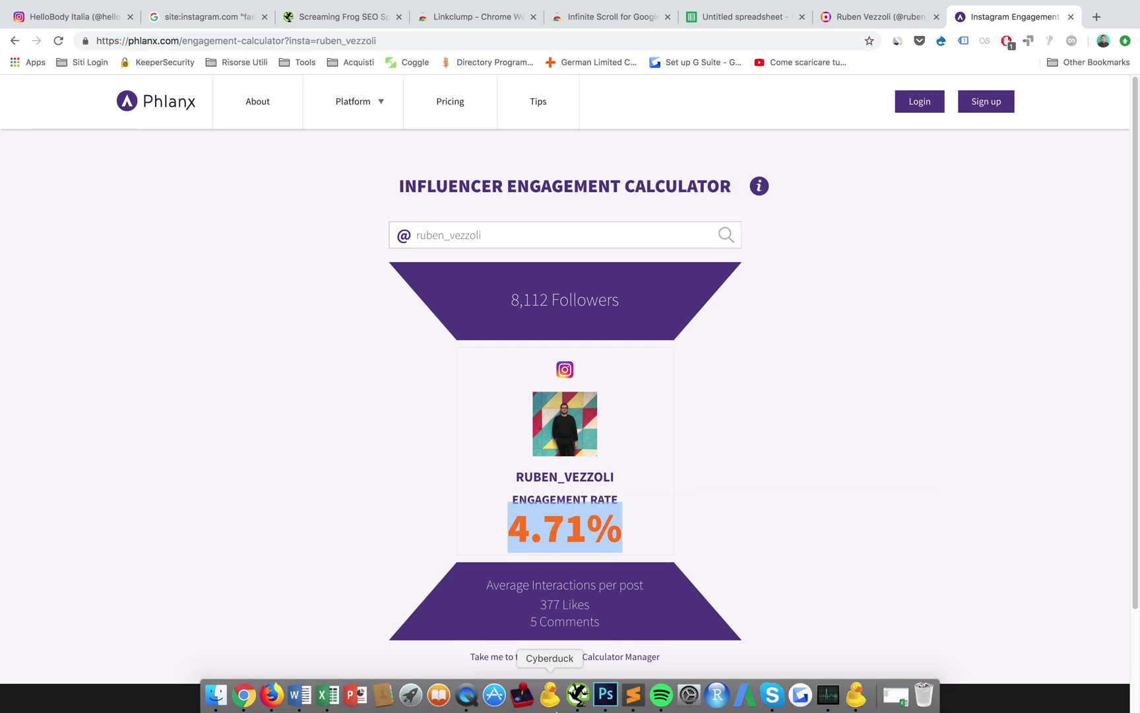
pyautogui.click(579, 705)
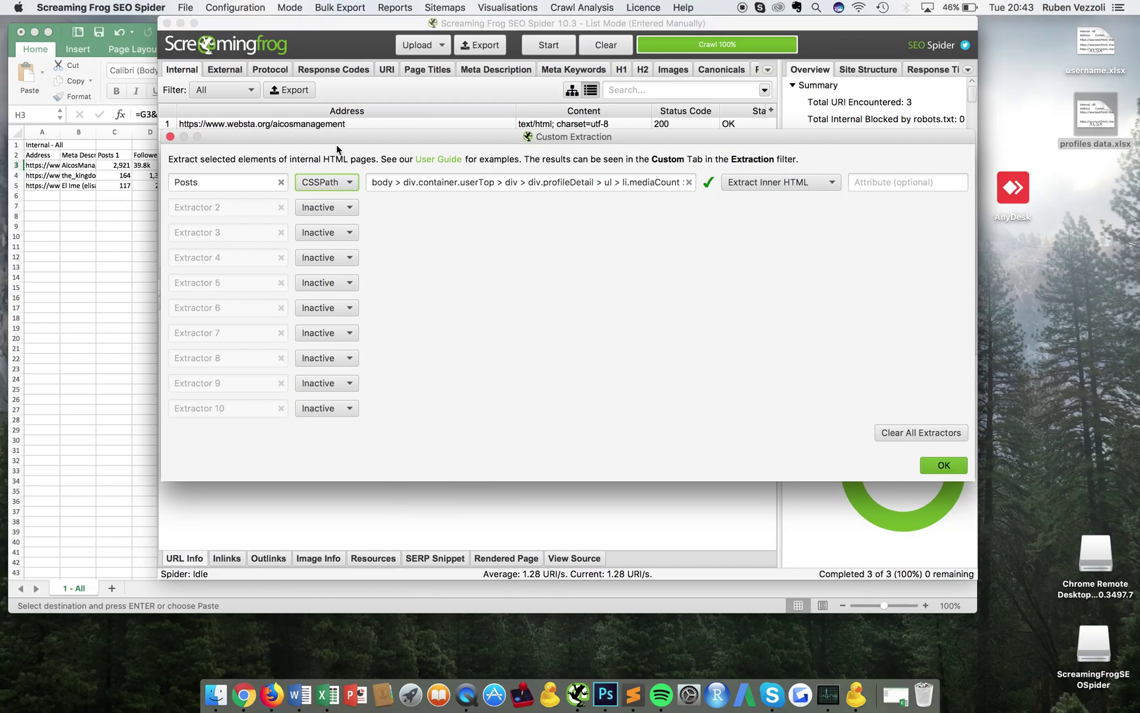
# Change the Posts extractor to an XPath extractor named 'Engagement Rate' reading //h4, and confirm
pyautogui.click(328, 182)
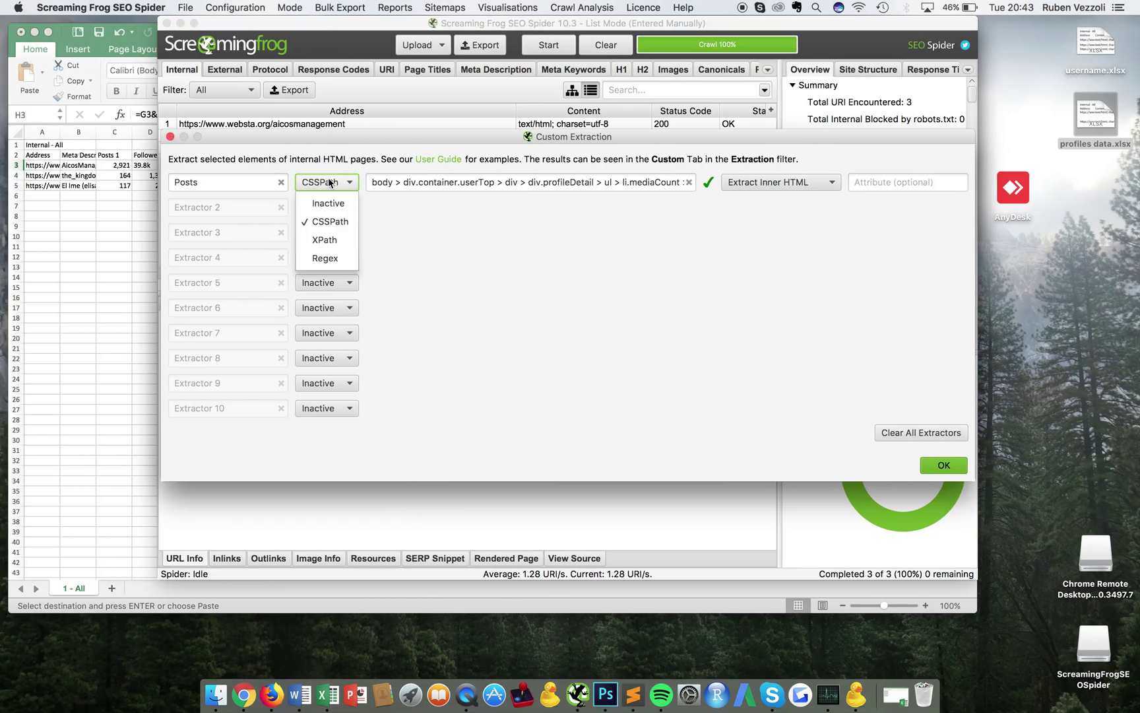
pyautogui.click(326, 240)
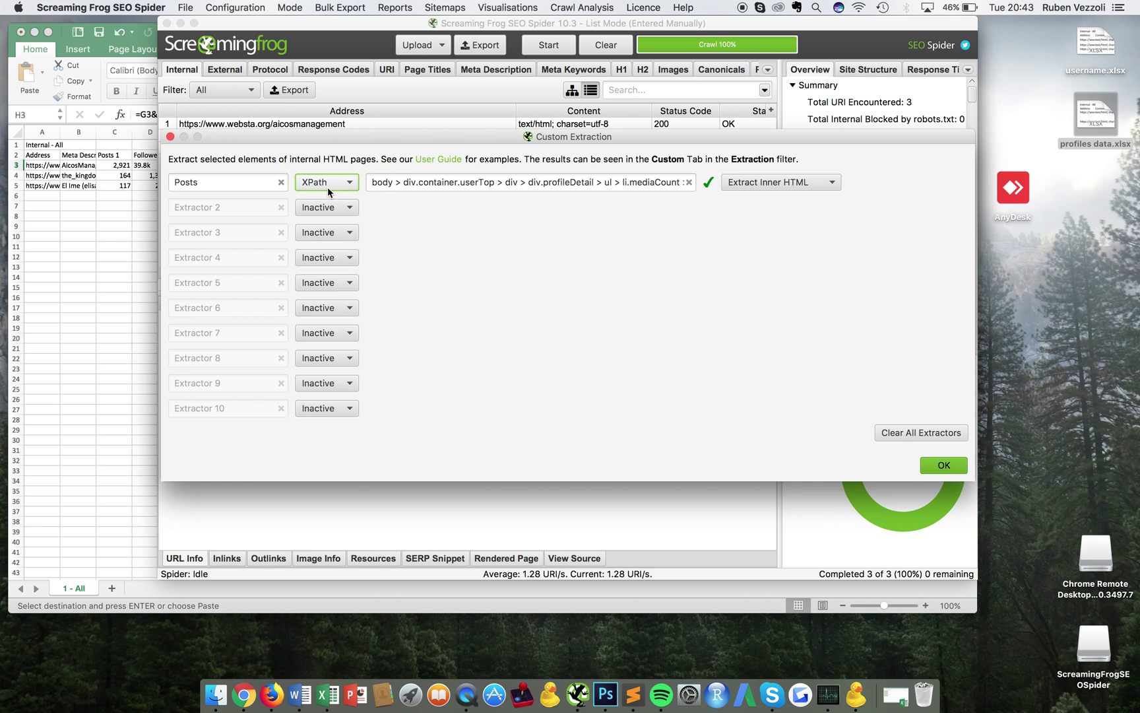
pyautogui.tripleClick(401, 186)
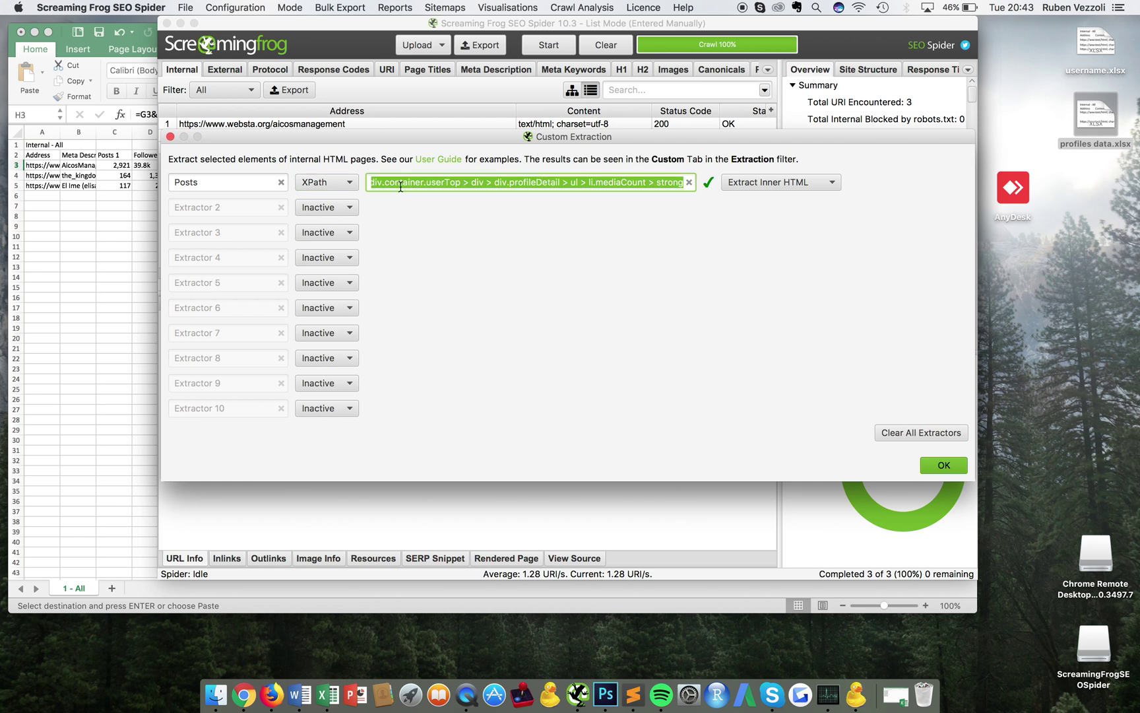
pyautogui.press('BackSpace')
pyautogui.write('//h4')
pyautogui.doubleClick(229, 183)
pyautogui.write('Engagement ')
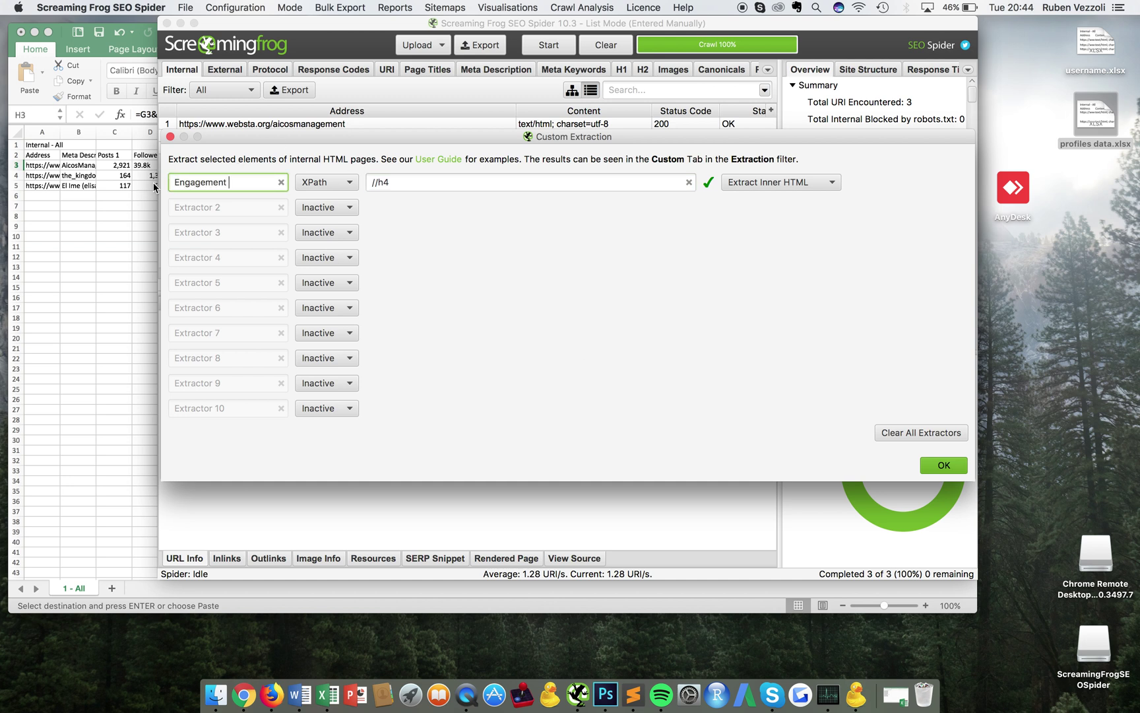
pyautogui.write('Rate')
pyautogui.click(933, 465)
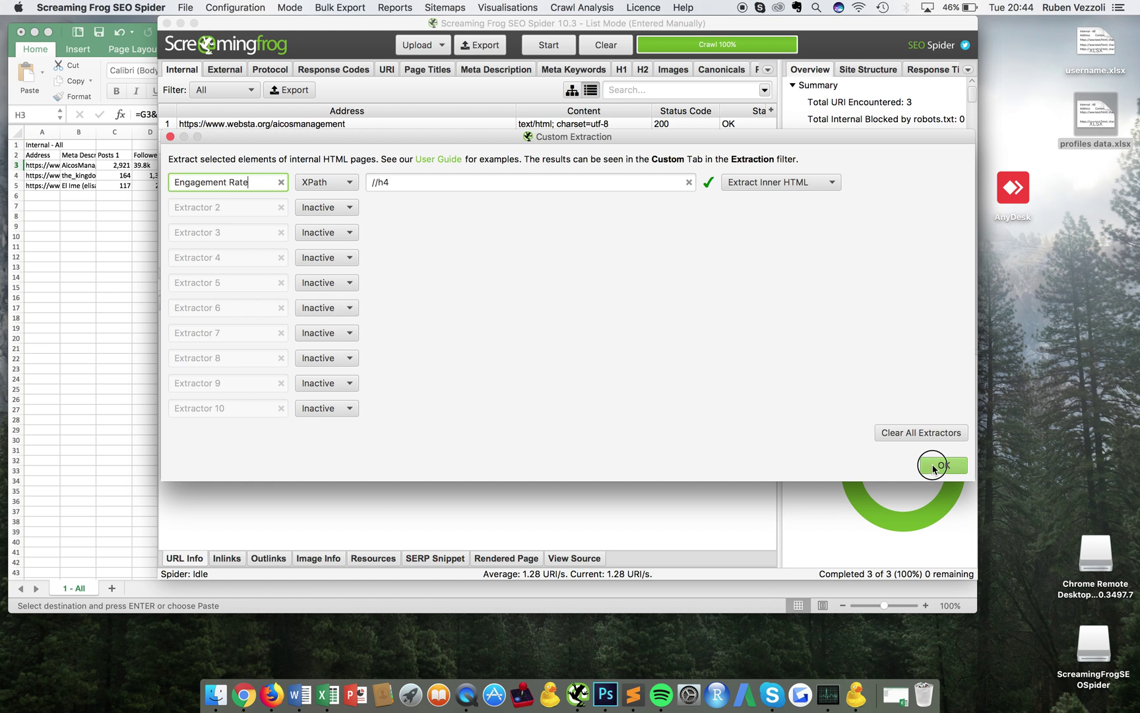
# Crawl the pasted Phlanx engagement-calculator URL for the first profile in list mode
pyautogui.click(429, 45)
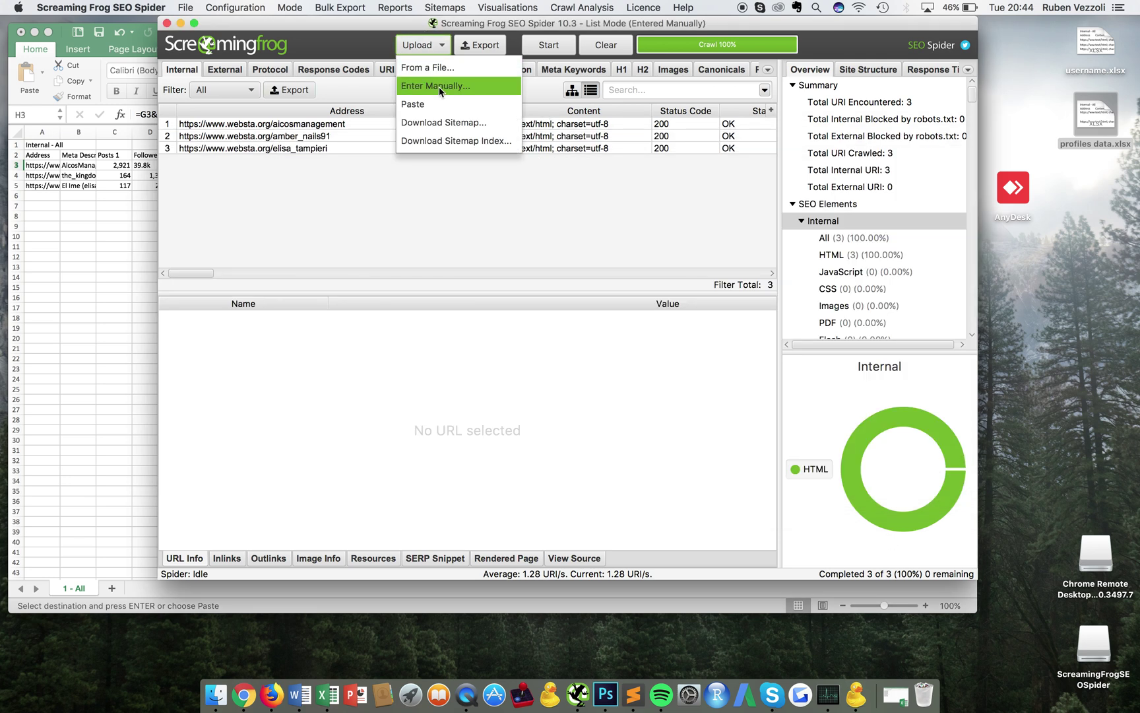
pyautogui.click(439, 86)
pyautogui.press('super+v')
pyautogui.click(670, 448)
pyautogui.click(750, 448)
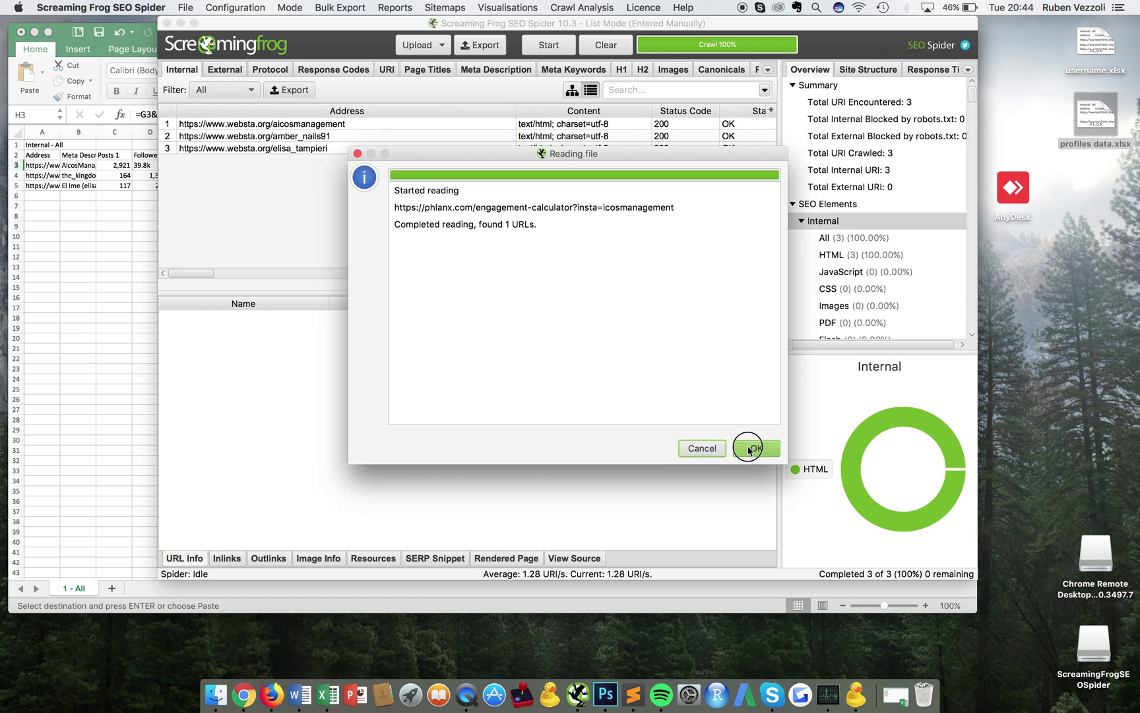
pyautogui.click(547, 46)
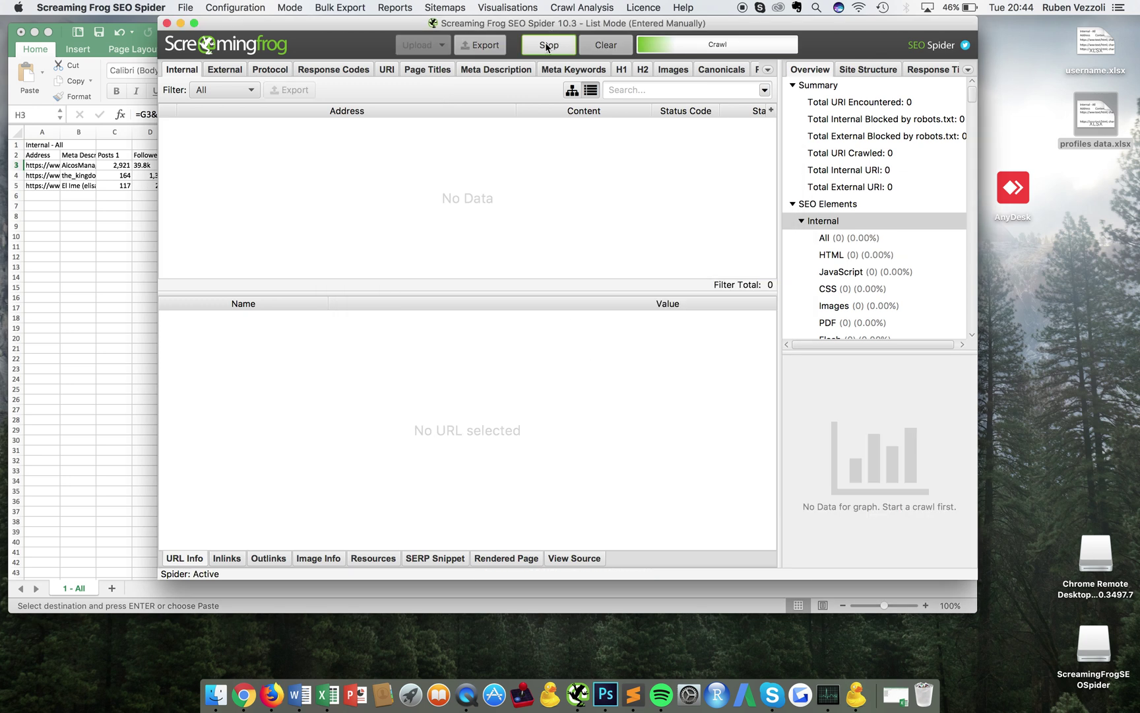
pyautogui.click(547, 46)
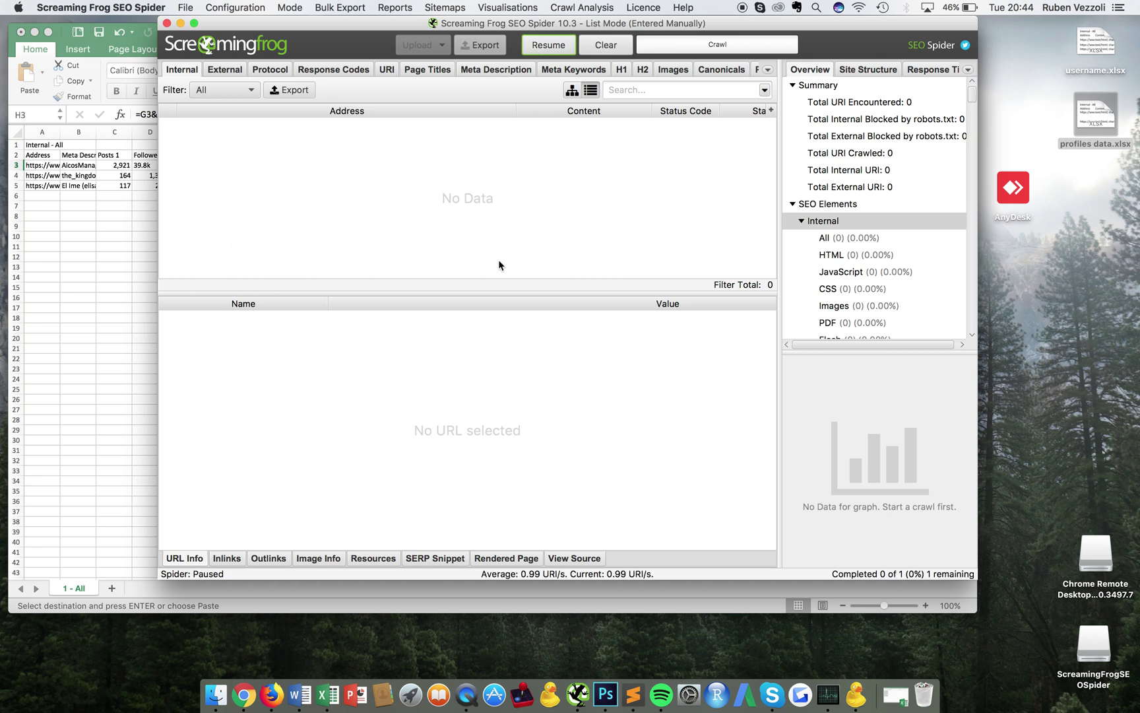
pyautogui.click(547, 45)
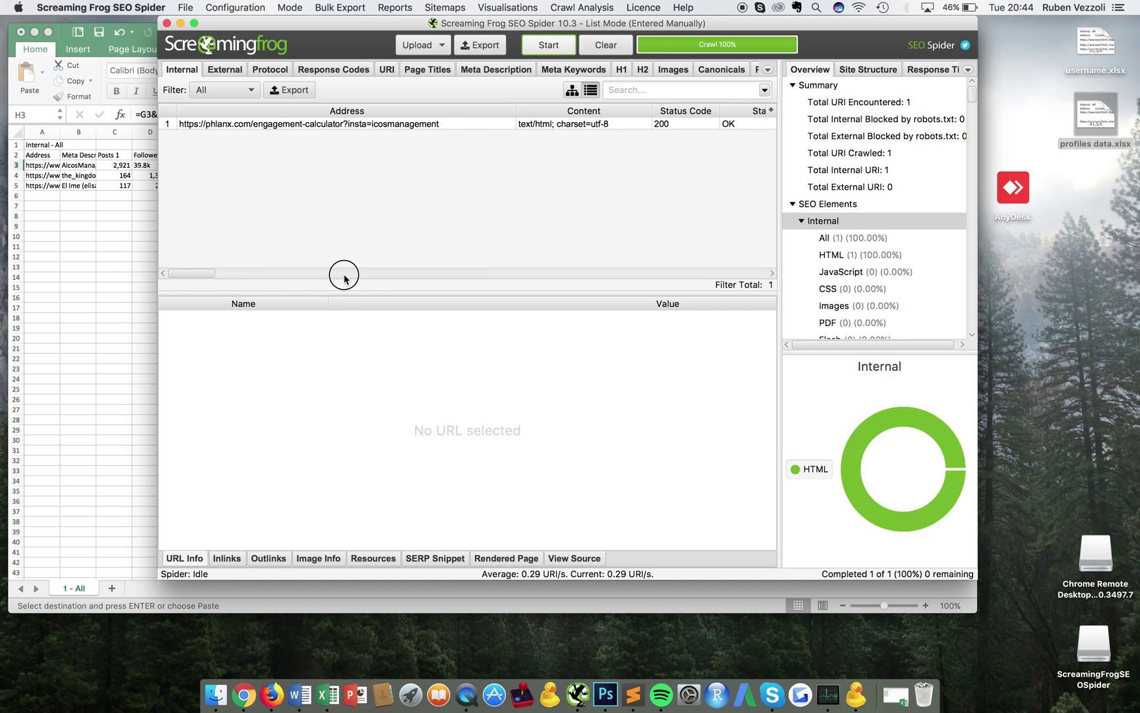
pyautogui.moveTo(203, 277); pyautogui.dragTo(717, 275)
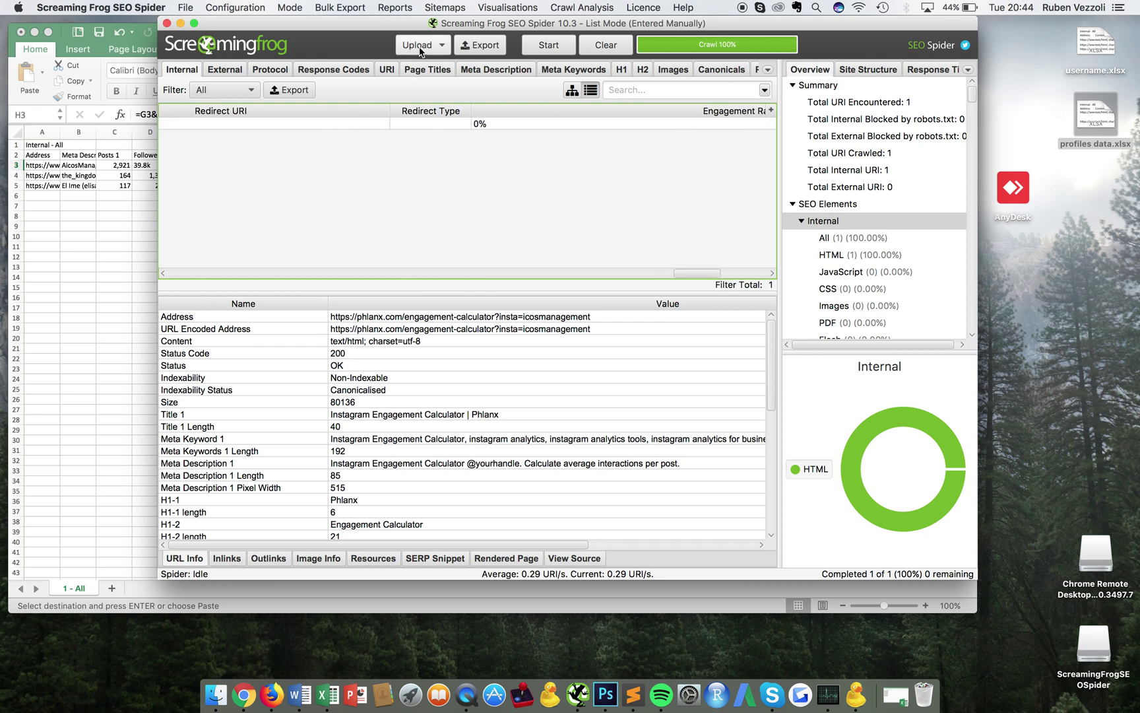
pyautogui.click(52, 251)
# Copy the second profile's Phlanx calculator URL from Chrome and return to Screaming Frog's Upload menu
pyautogui.click(241, 691)
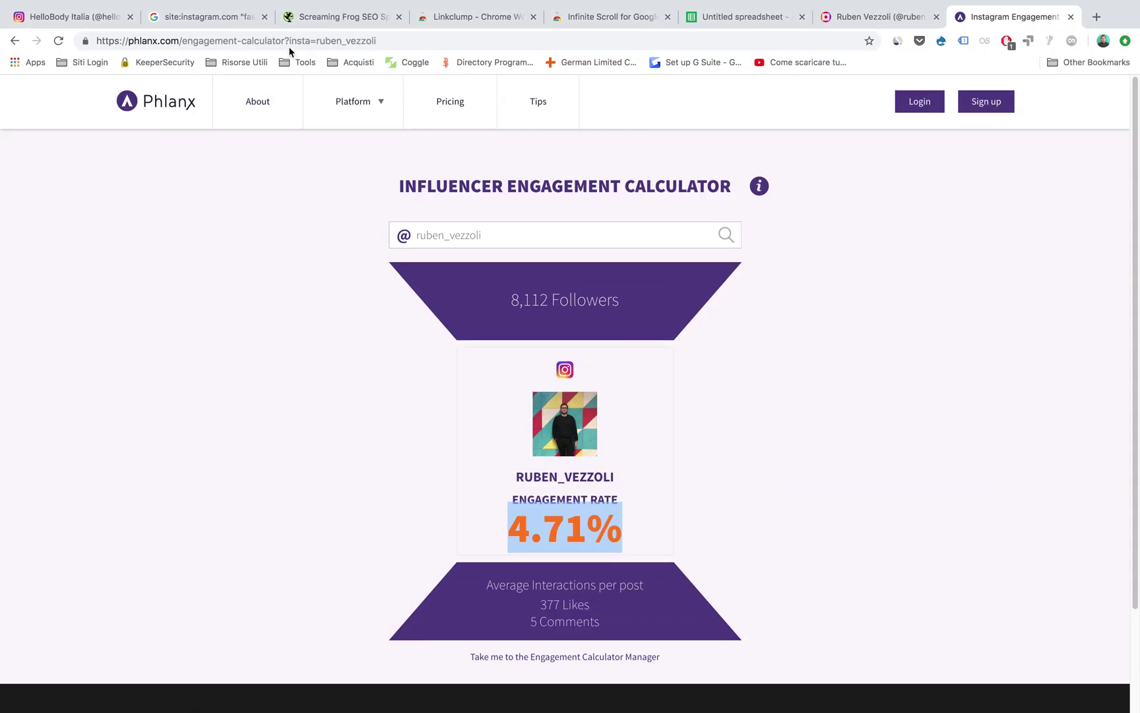
pyautogui.click(291, 42)
pyautogui.press('super+c')
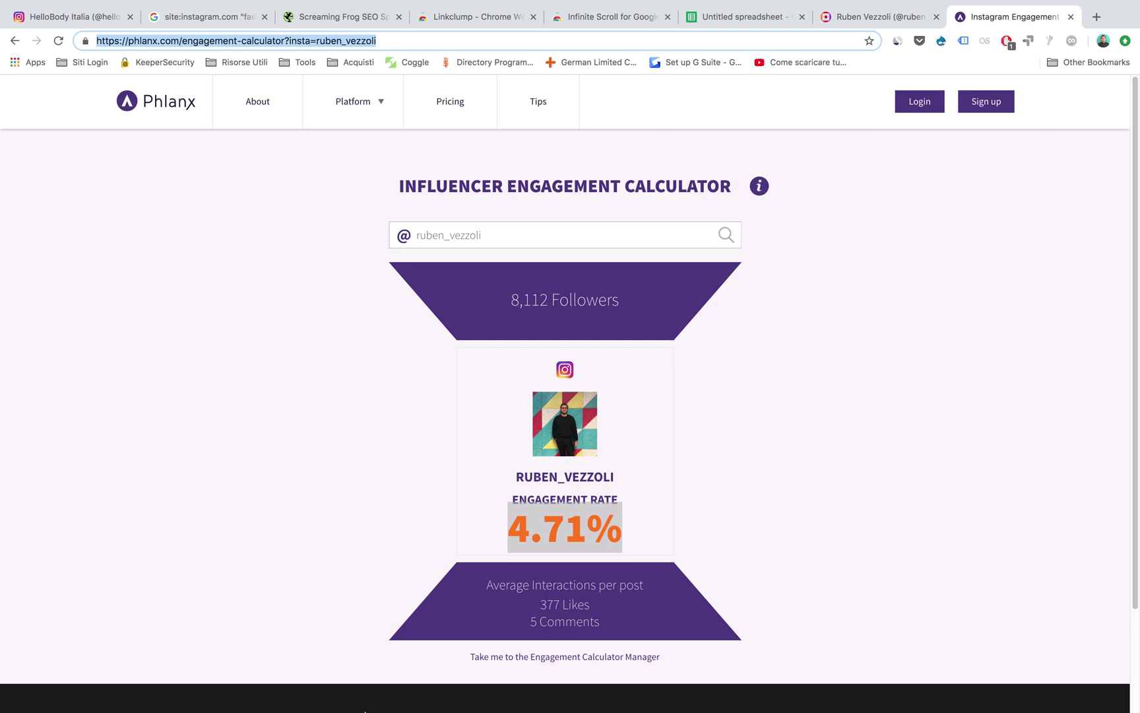
pyautogui.moveTo(377, 709)
pyautogui.click(585, 701)
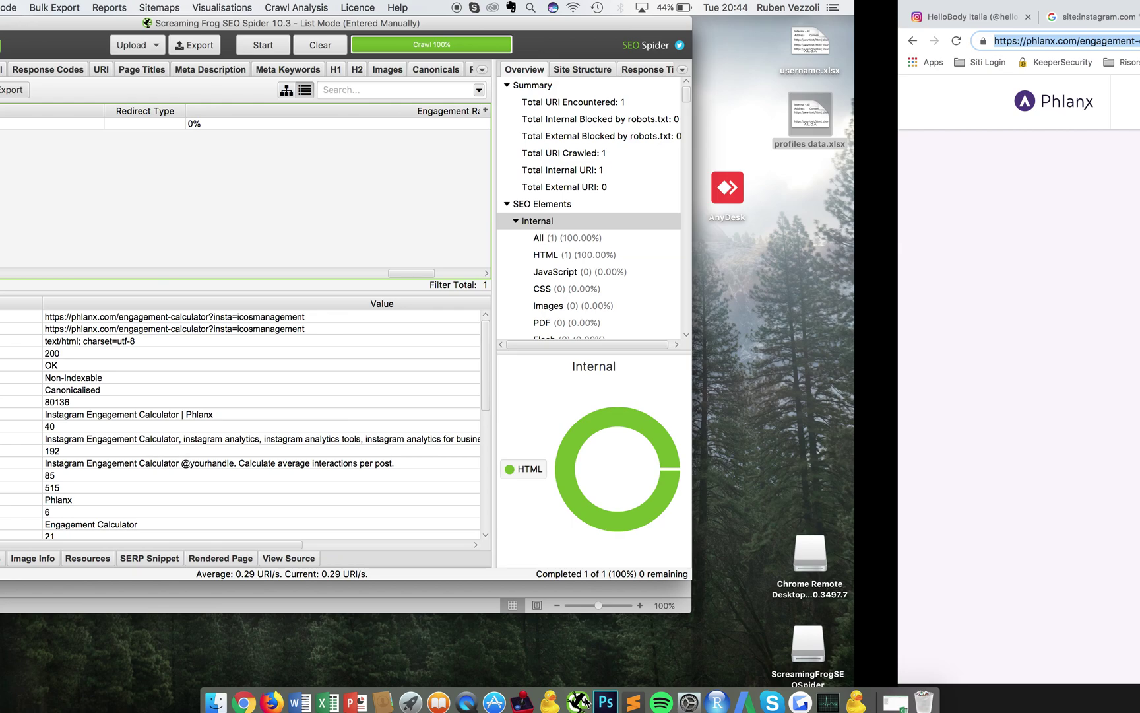
pyautogui.click(422, 45)
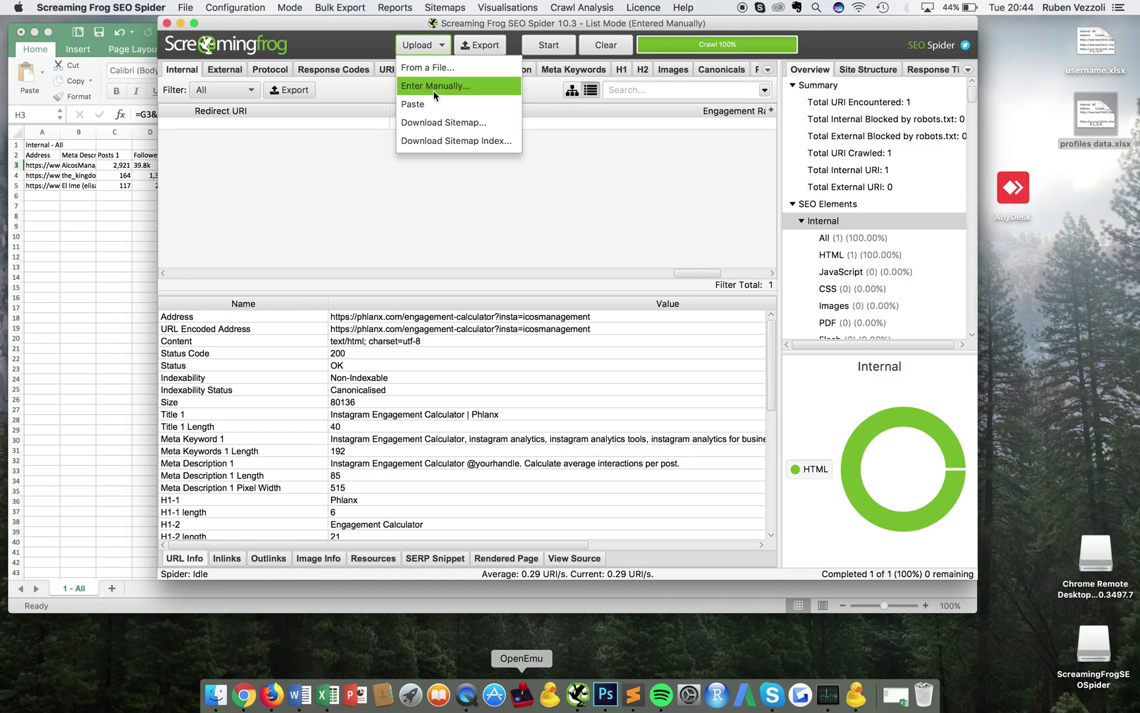
# Crawl the second profile's pasted Phlanx calculator URL in list mode
pyautogui.click(435, 86)
pyautogui.press('super+v')
pyautogui.click(676, 455)
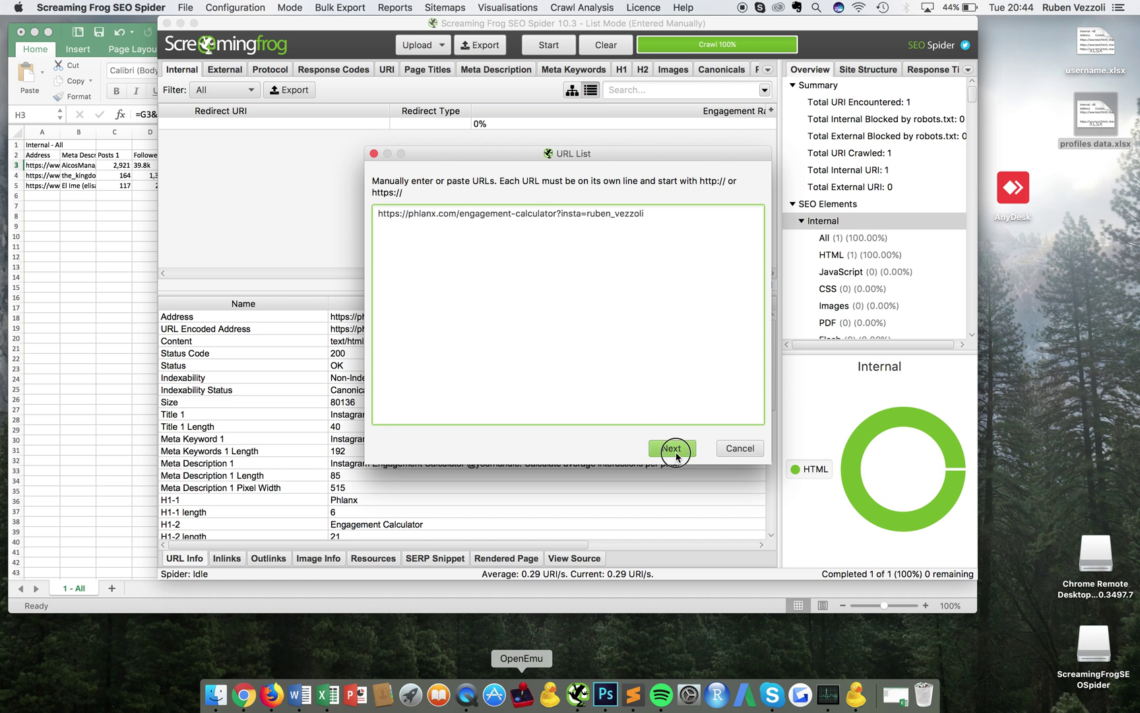
pyautogui.click(757, 447)
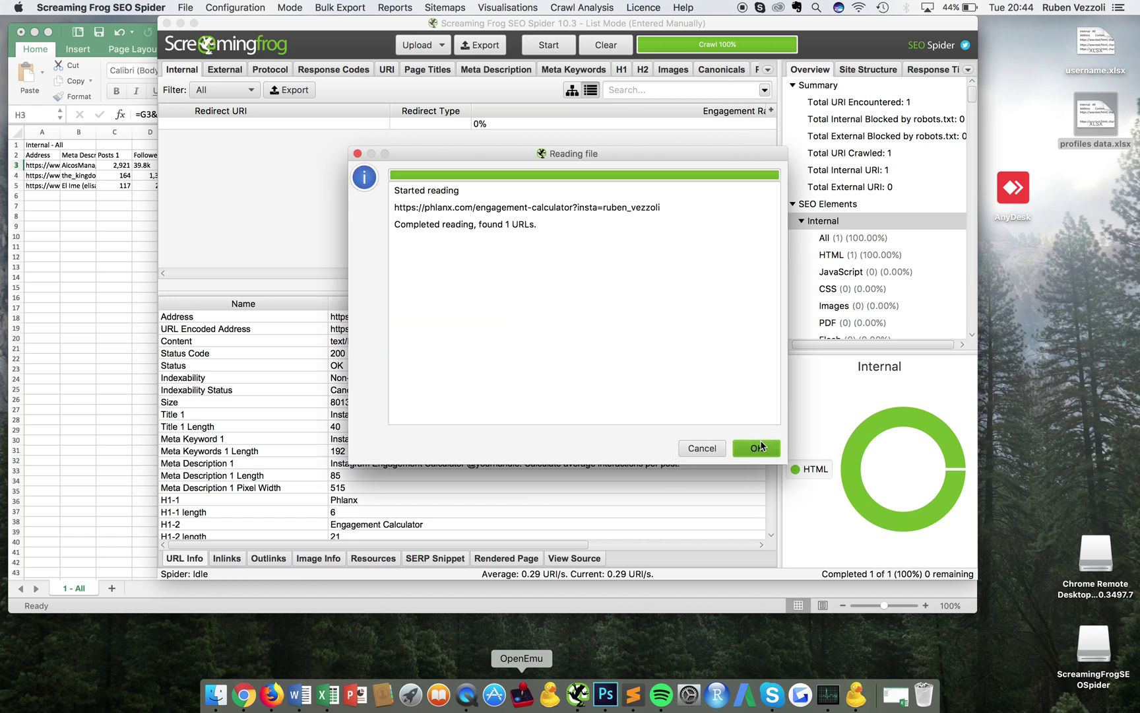
pyautogui.click(539, 52)
pyautogui.click(539, 51)
pyautogui.click(539, 52)
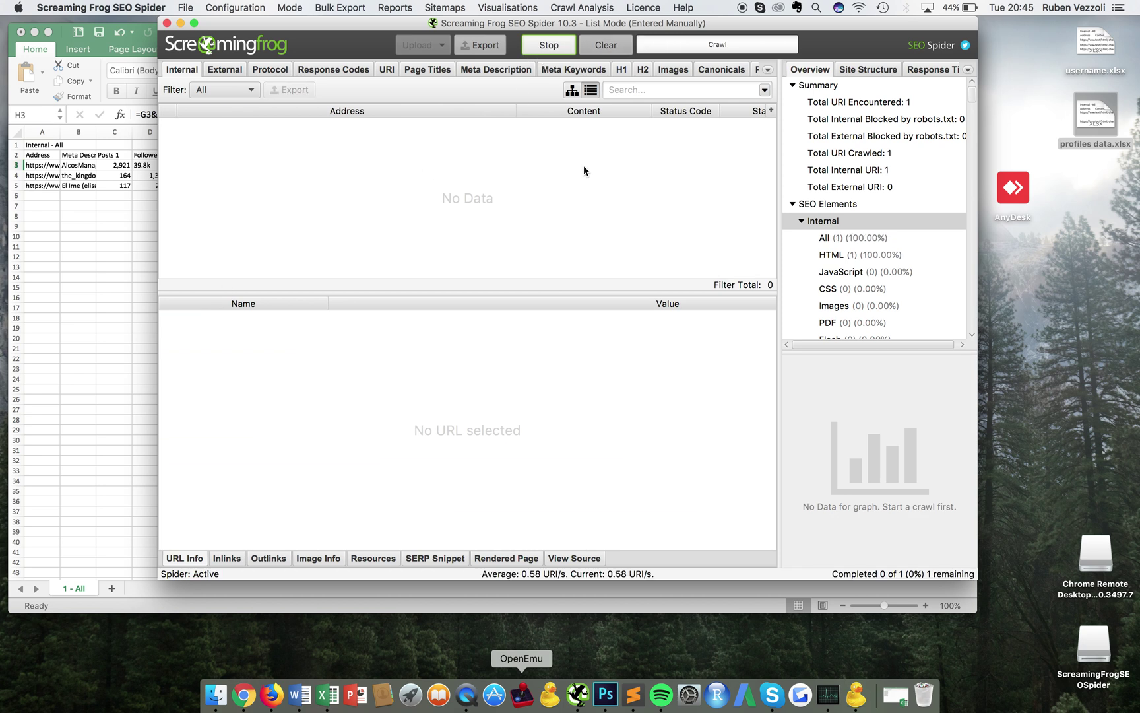
# Inspect the crawled page's row across to its 4.71% Engagement Rate column
pyautogui.click(601, 125)
pyautogui.press('Right')
pyautogui.press('Right')
pyautogui.hscroll(15, 601, 132)
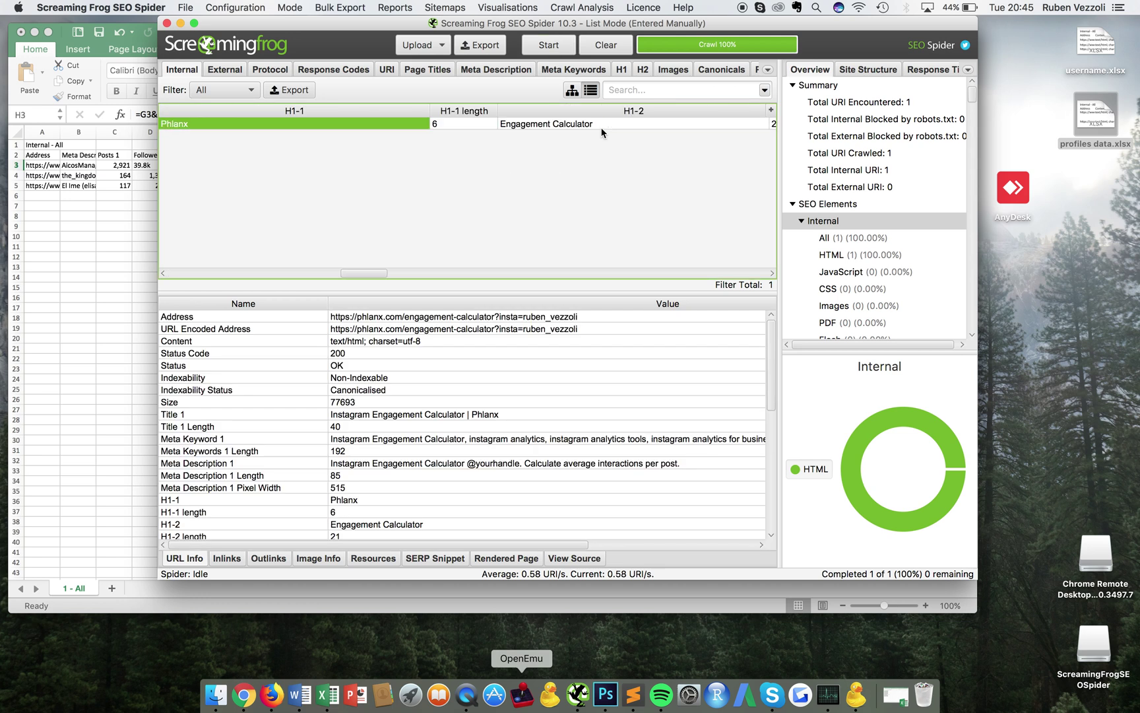
pyautogui.hscroll(10, 601, 132)
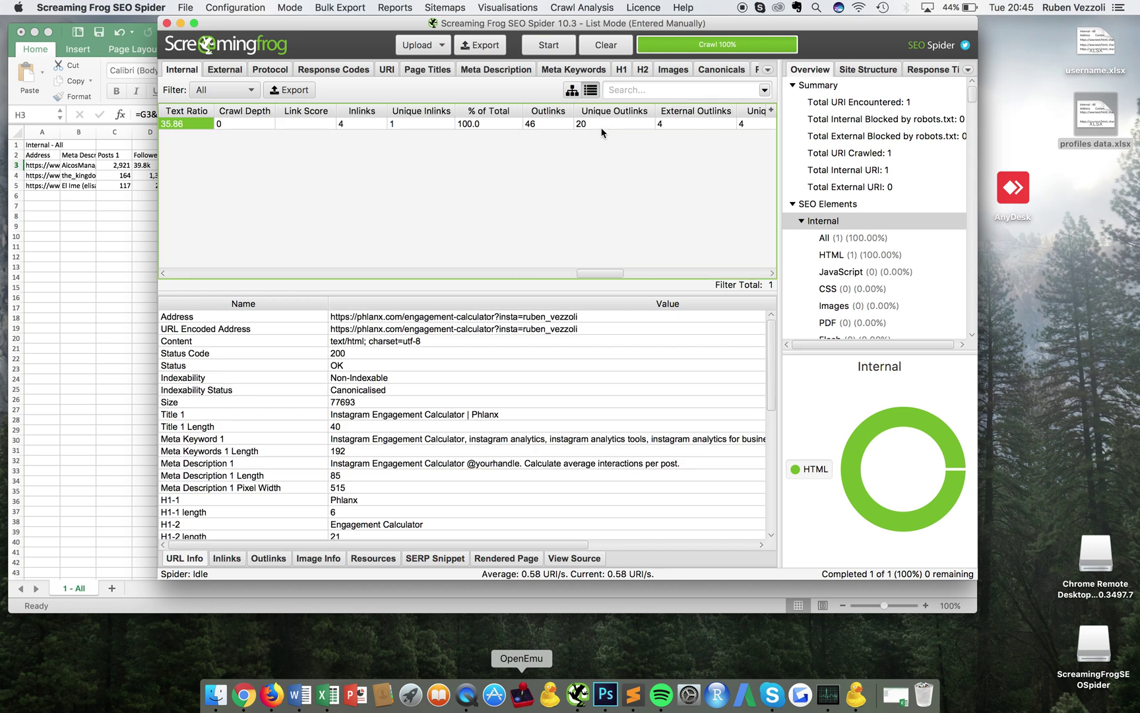
pyautogui.hscroll(6, 601, 132)
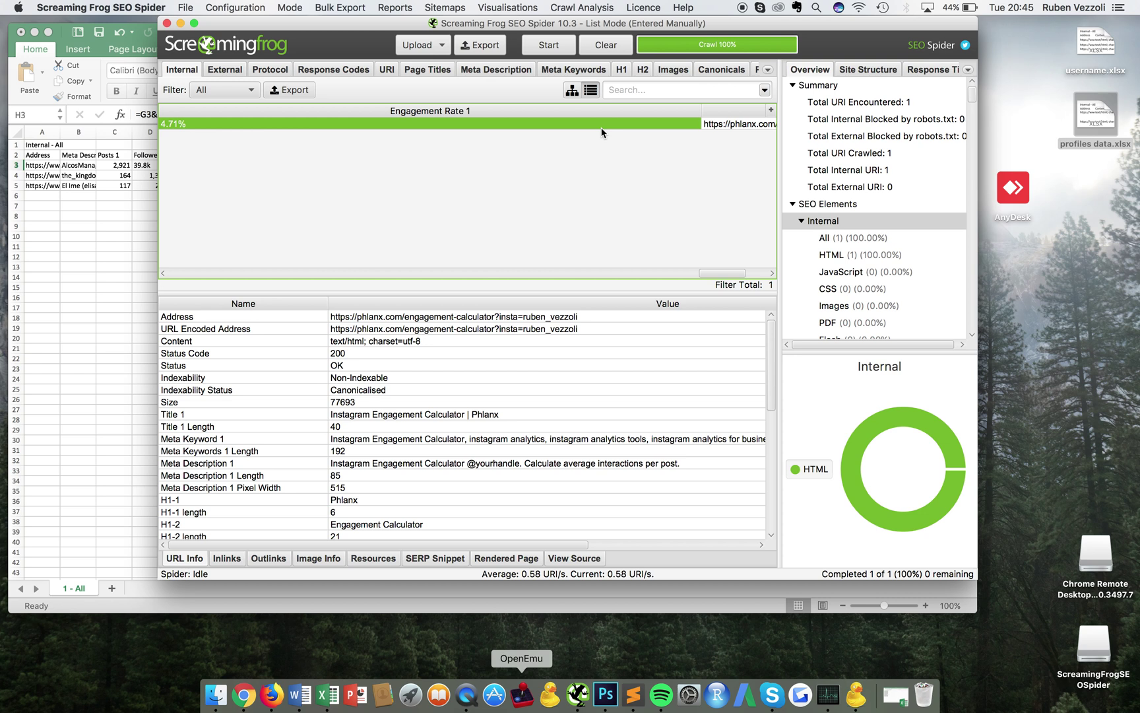
# Export the crawl results to the Desktop as er.xlsx and open that workbook
pyautogui.click(279, 95)
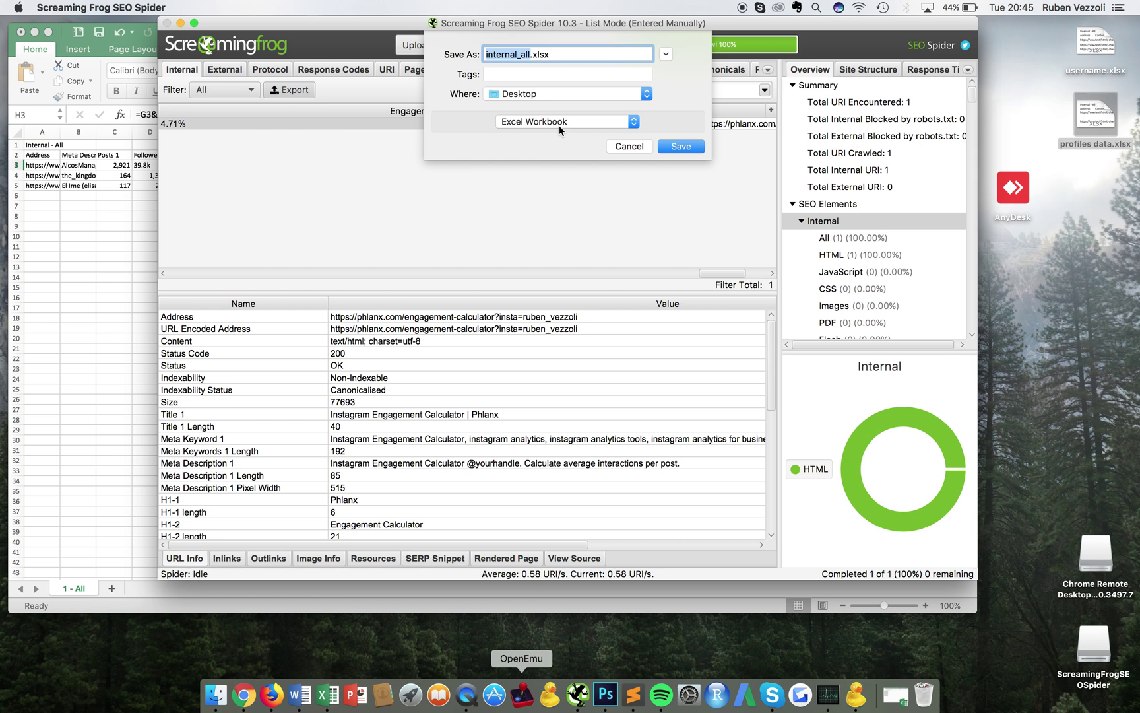
pyautogui.write('er')
pyautogui.press('Return')
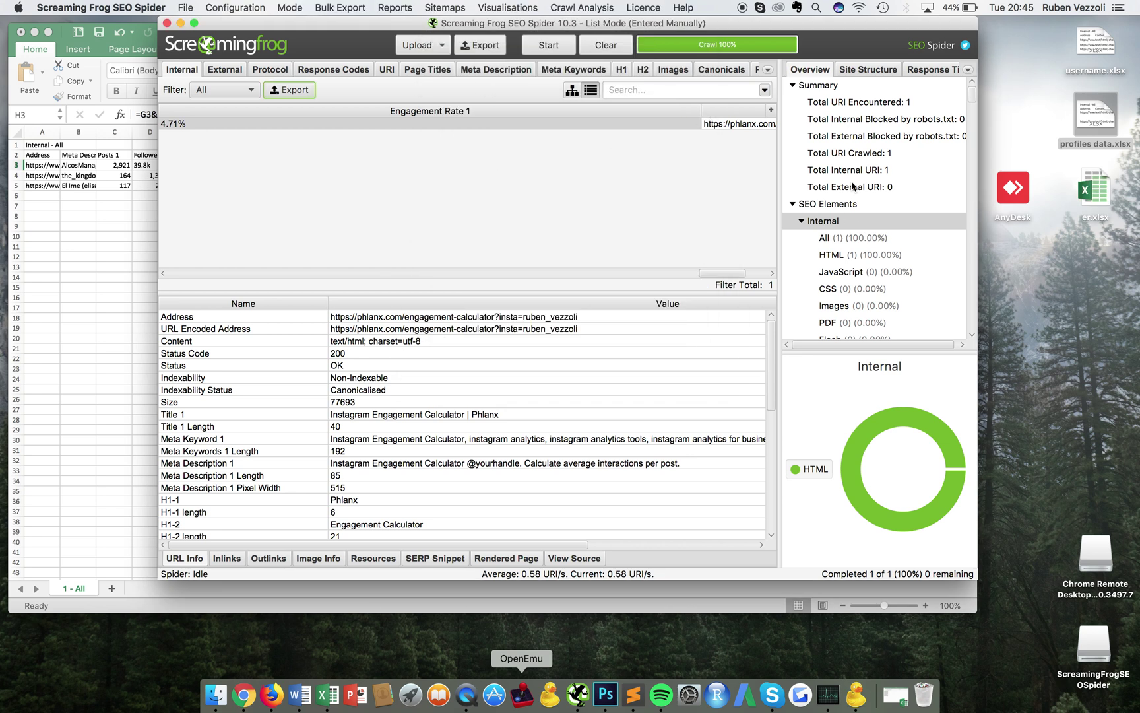
pyautogui.doubleClick(1088, 194)
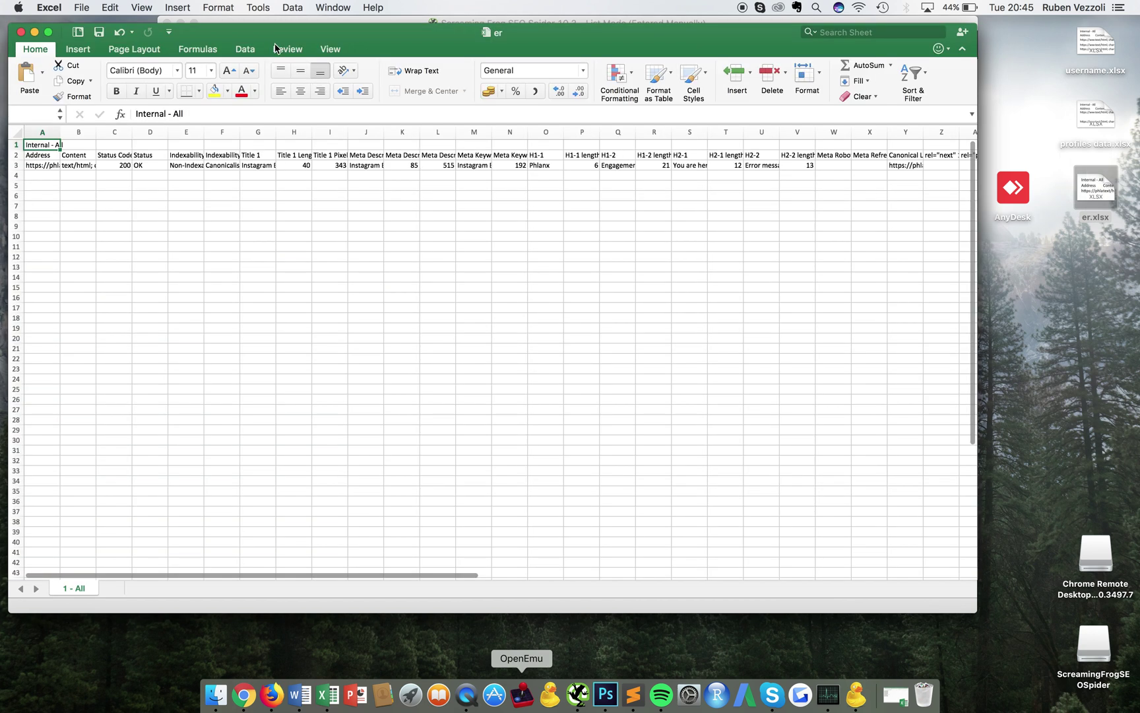
# Delete the unneeded columns, keeping Address, Engagement Rate 1 and URL Encoded Address
pyautogui.moveTo(80, 138); pyautogui.dragTo(533, 242)
pyautogui.rightClick(534, 241)
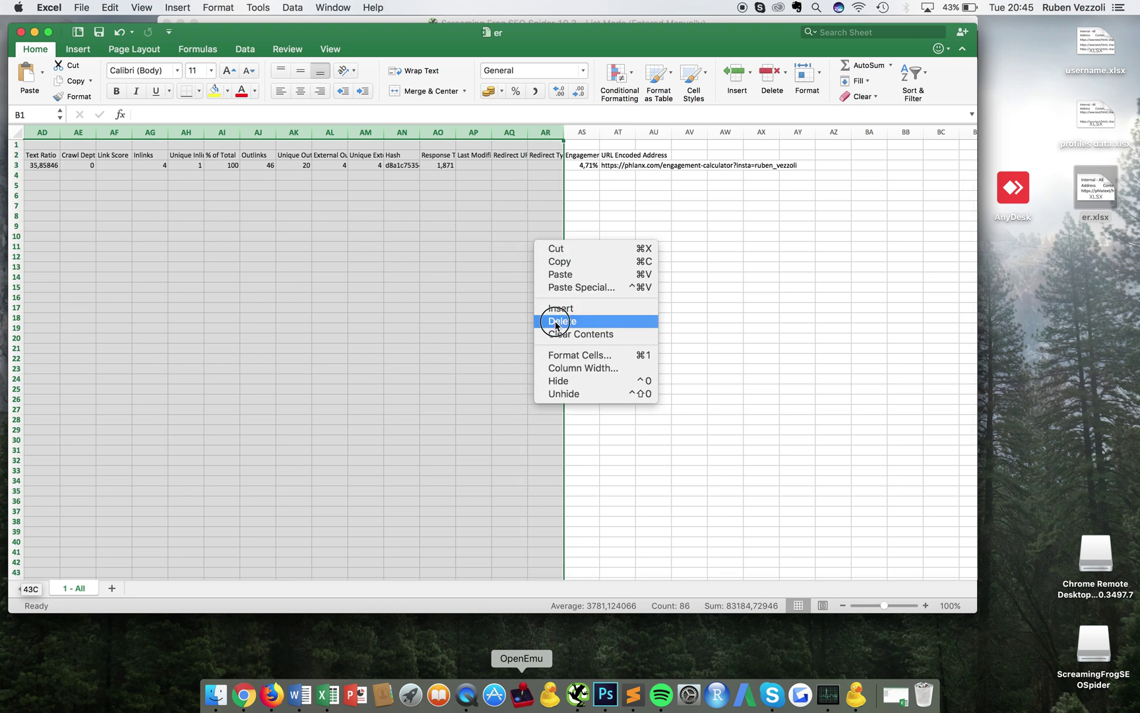
pyautogui.click(555, 320)
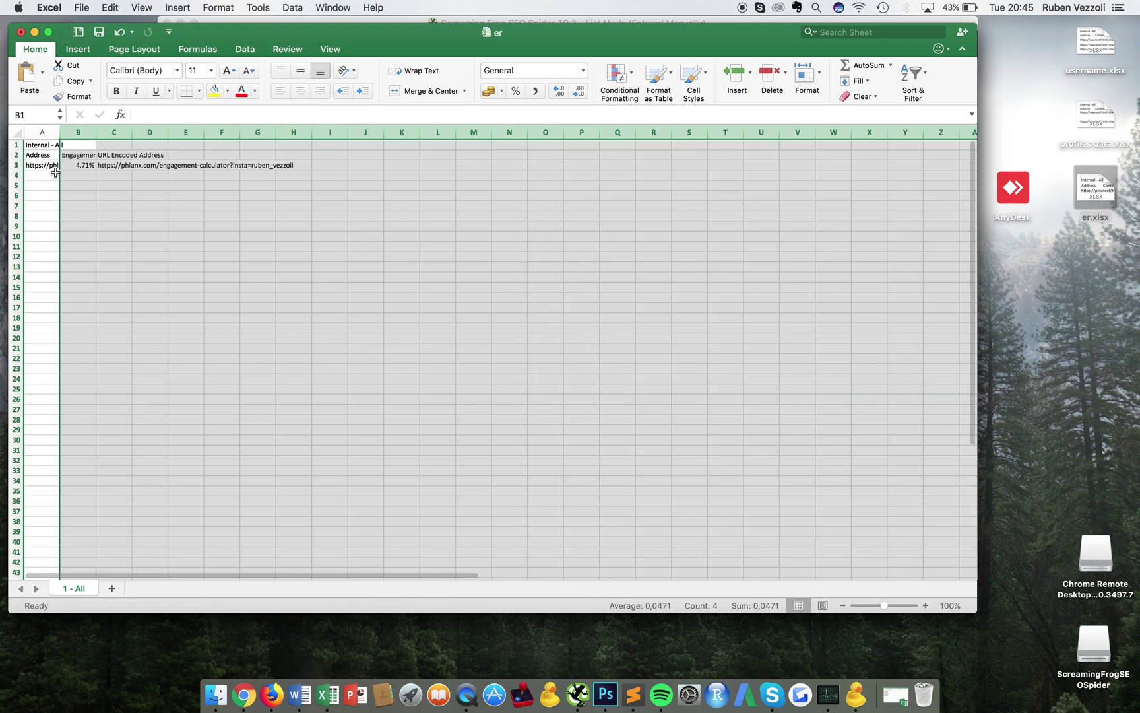
# Copy the address and engagement rate cells from the er sheet
pyautogui.moveTo(39, 158); pyautogui.dragTo(70, 161)
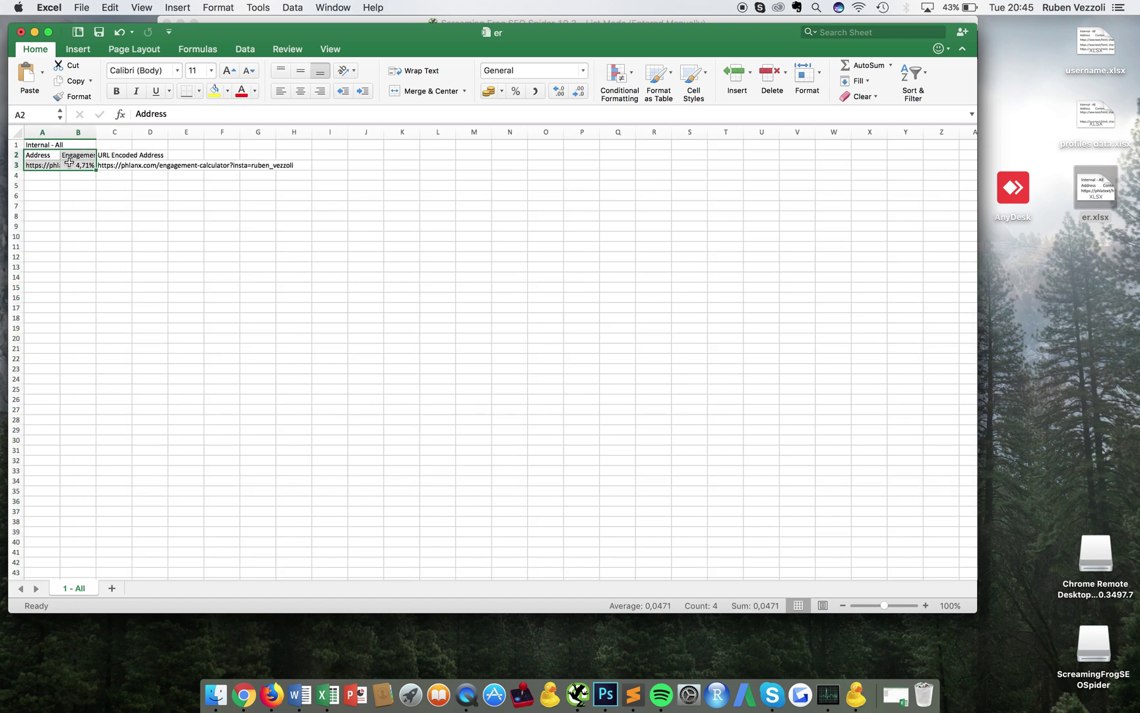
pyautogui.press('super+c')
pyautogui.click(263, 23)
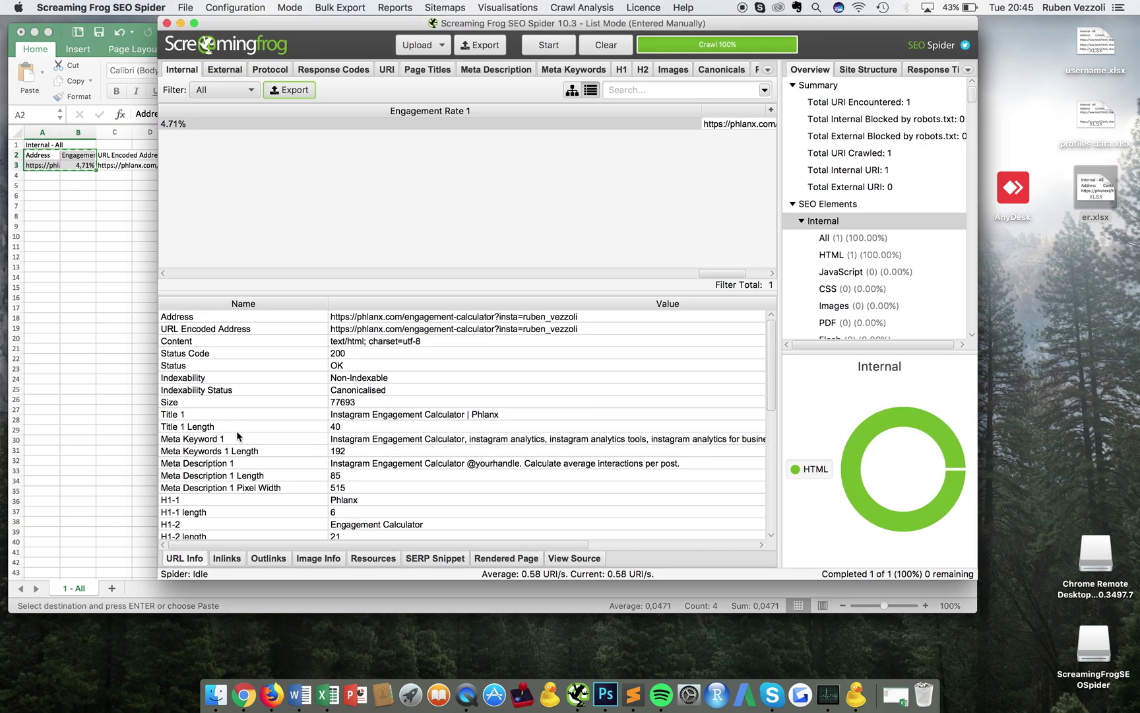
pyautogui.click(324, 696)
# Add a new sheet to the profiles data workbook and paste the copied address and rate cells
pyautogui.rightClick(324, 698)
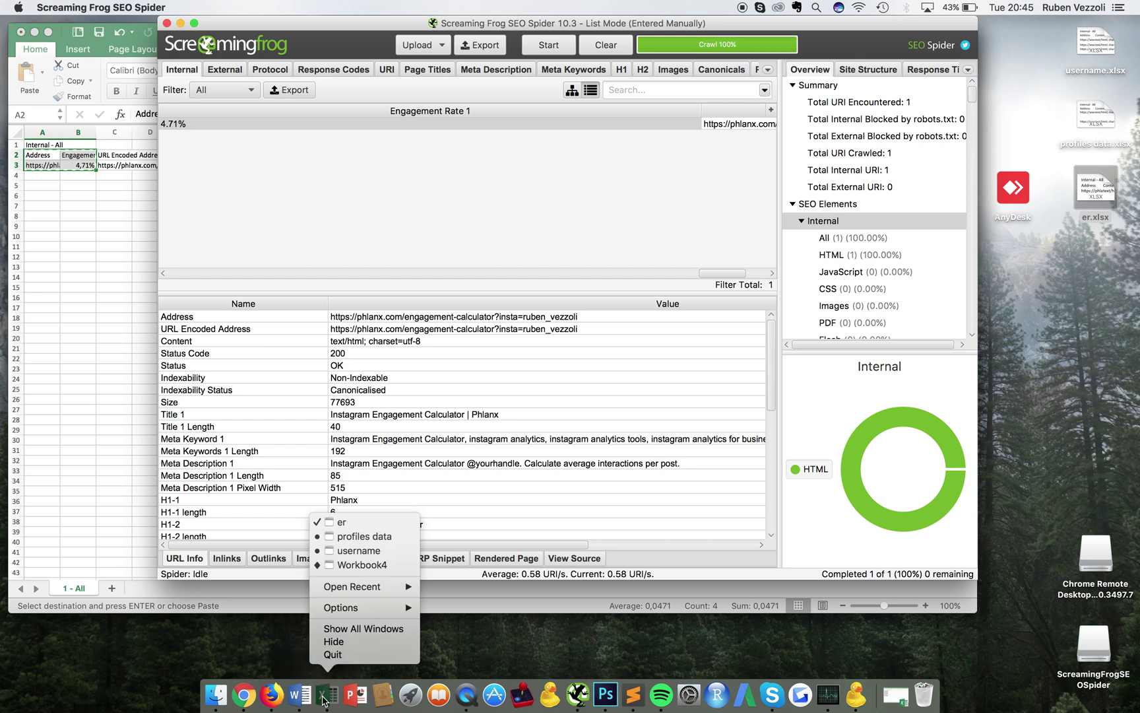
pyautogui.click(352, 536)
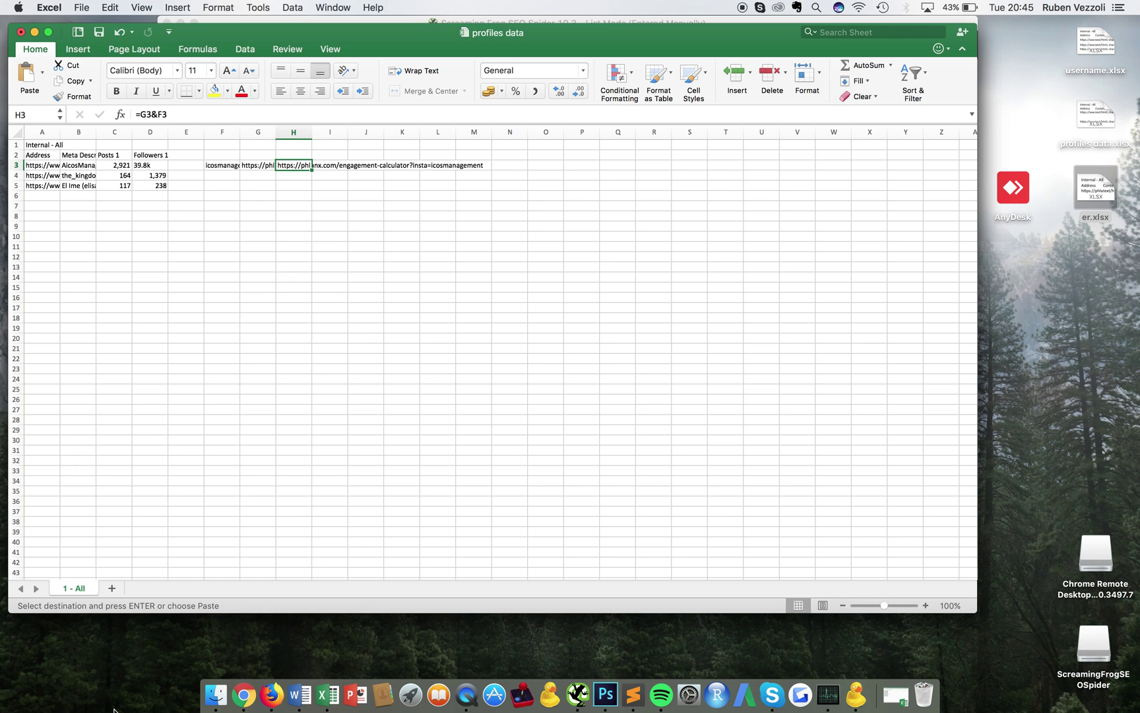
pyautogui.click(112, 589)
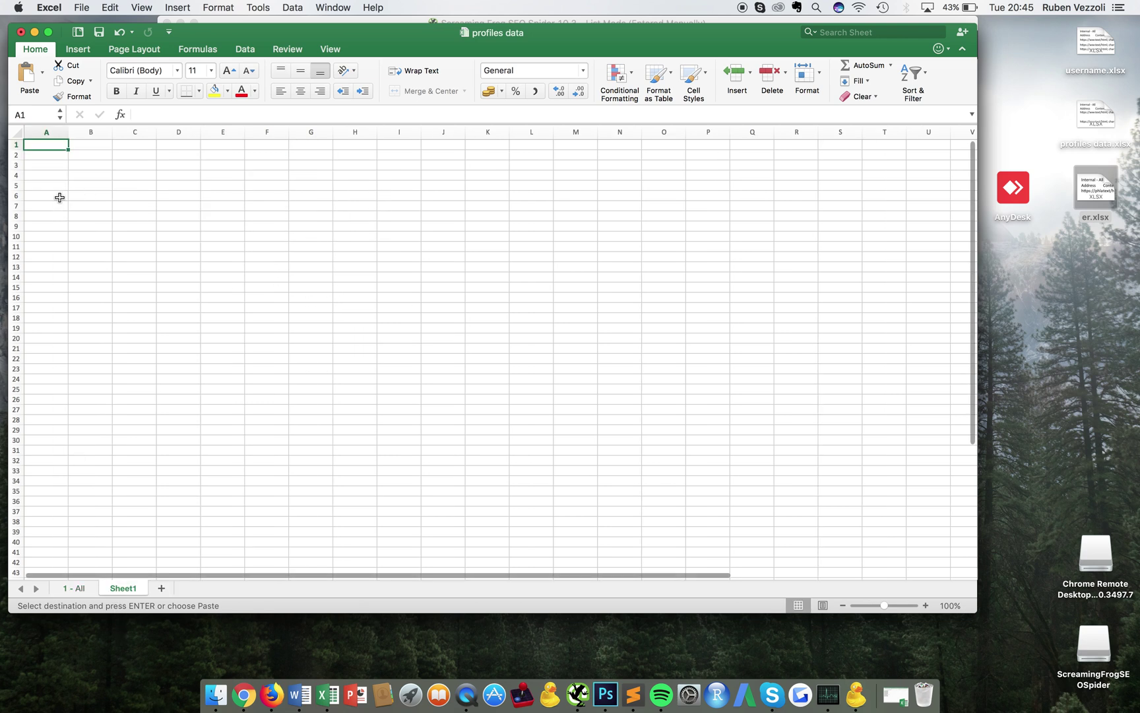
pyautogui.press('super+v')
pyautogui.click(56, 155)
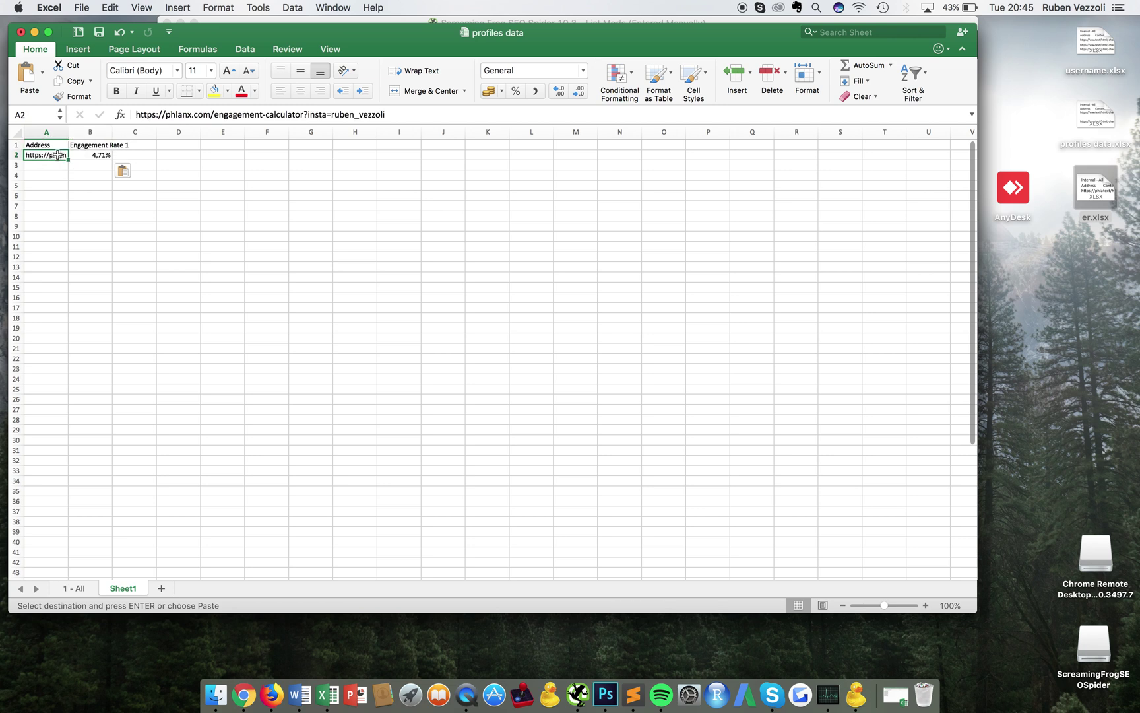
# Replace the address in Sheet1's A2 with the profile's username and widen column A
pyautogui.moveTo(331, 116); pyautogui.dragTo(120, 118)
pyautogui.press('Return')
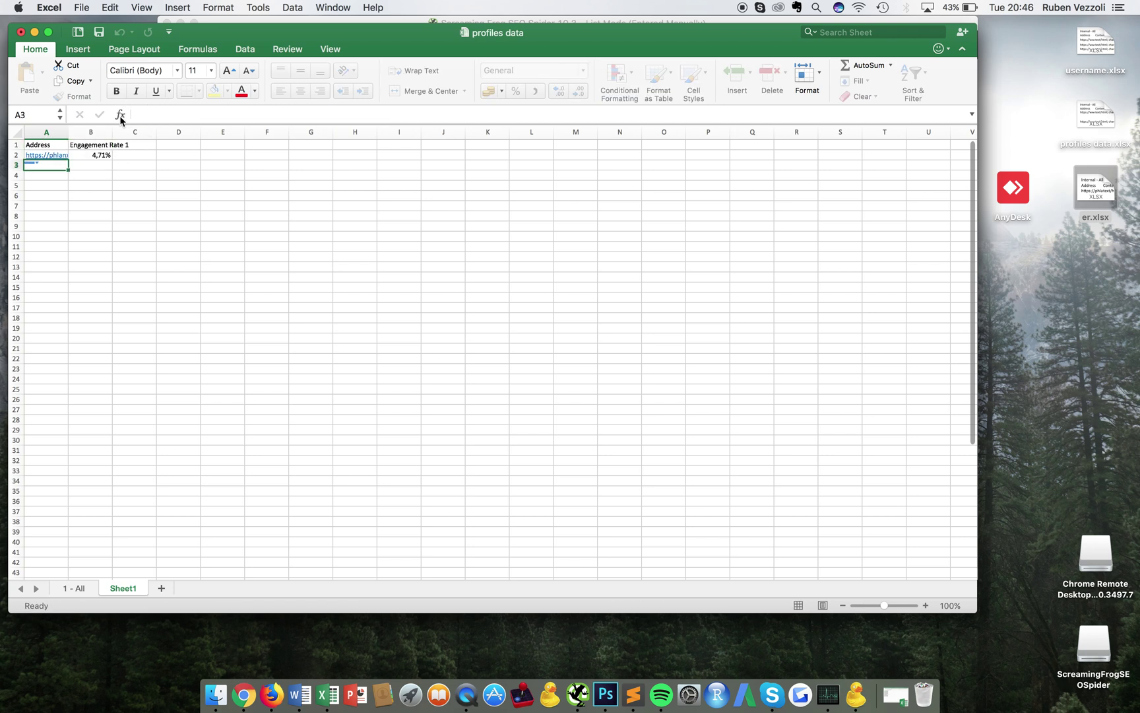
pyautogui.click(57, 154)
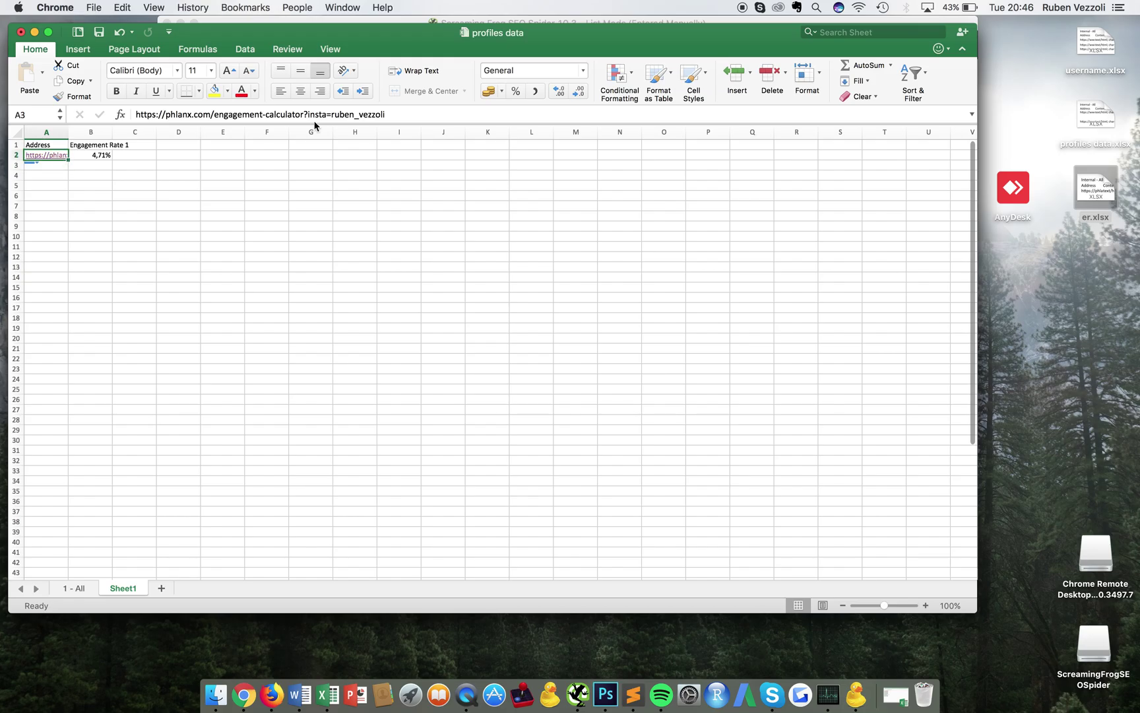
pyautogui.moveTo(357, 710)
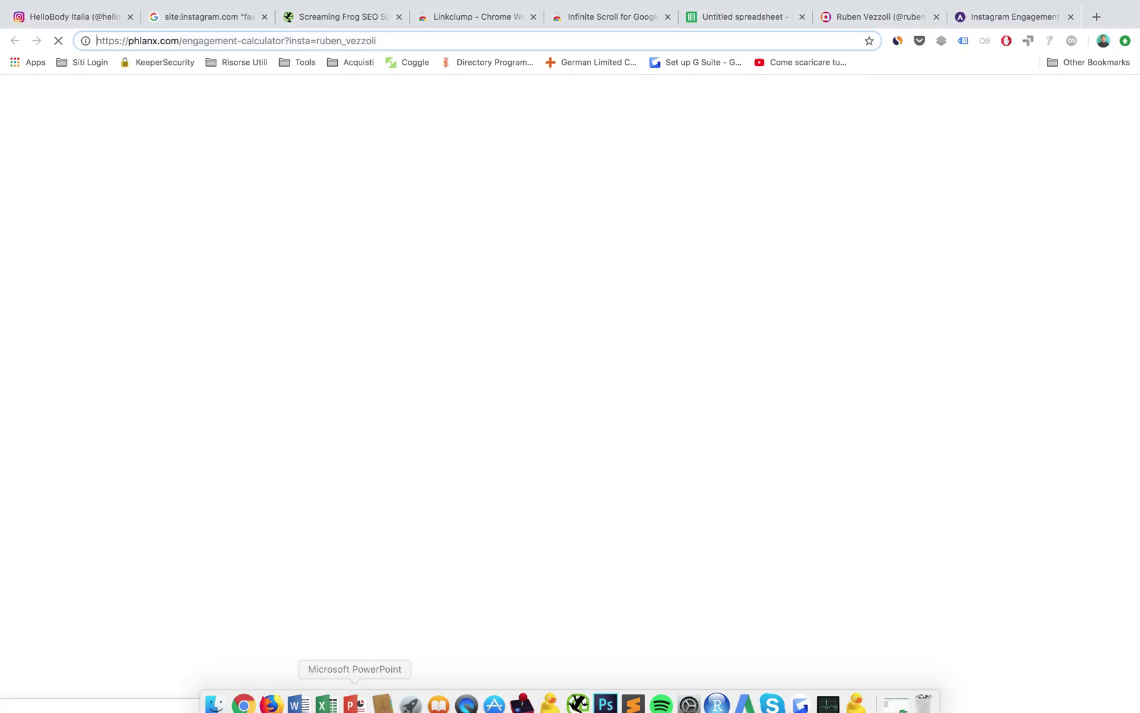
pyautogui.click(327, 695)
pyautogui.moveTo(69, 131); pyautogui.dragTo(365, 188)
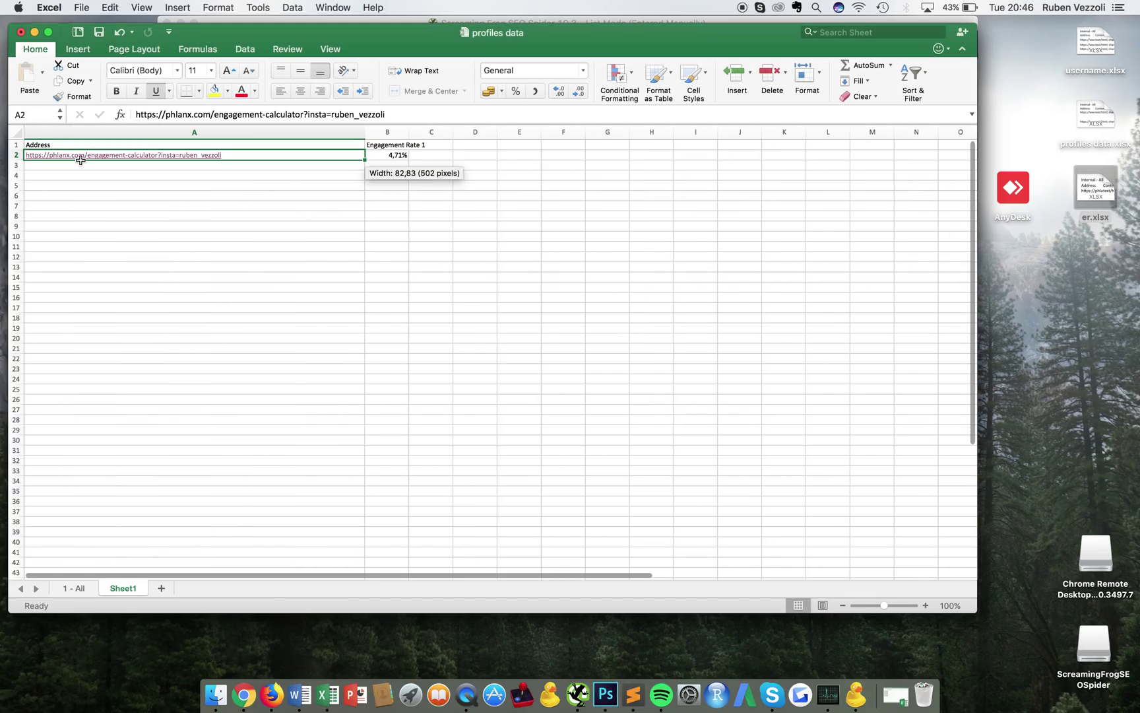
pyautogui.write('ruben')
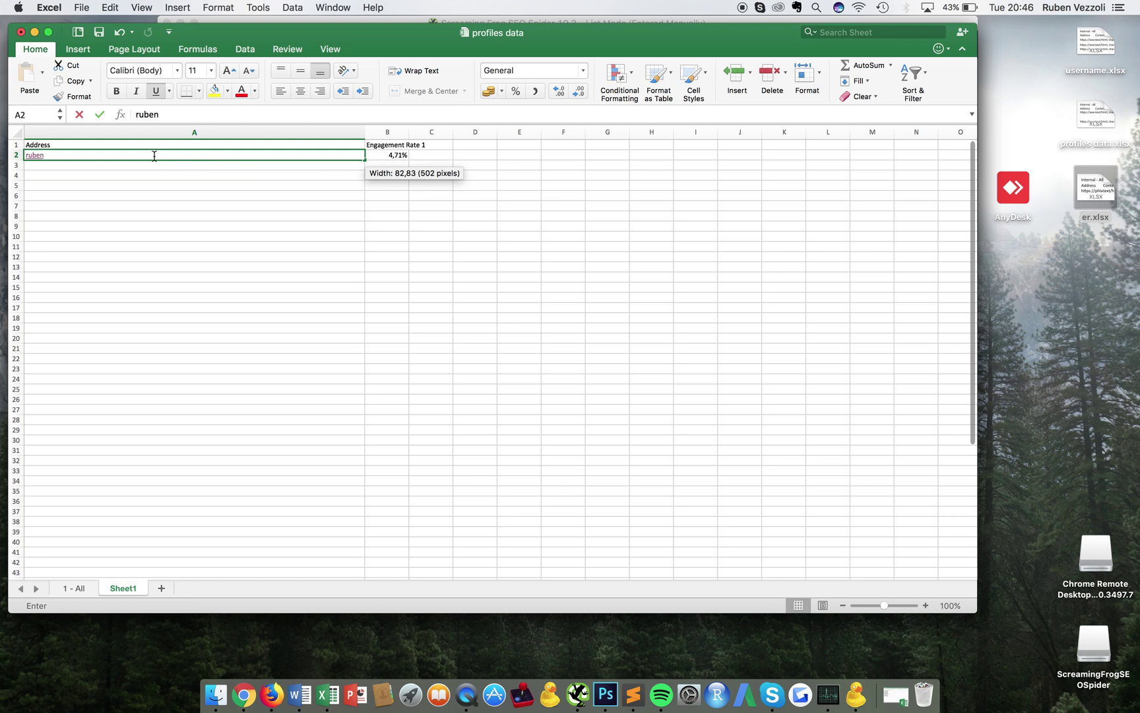
pyautogui.write('_vezzoli')
pyautogui.press('Return')
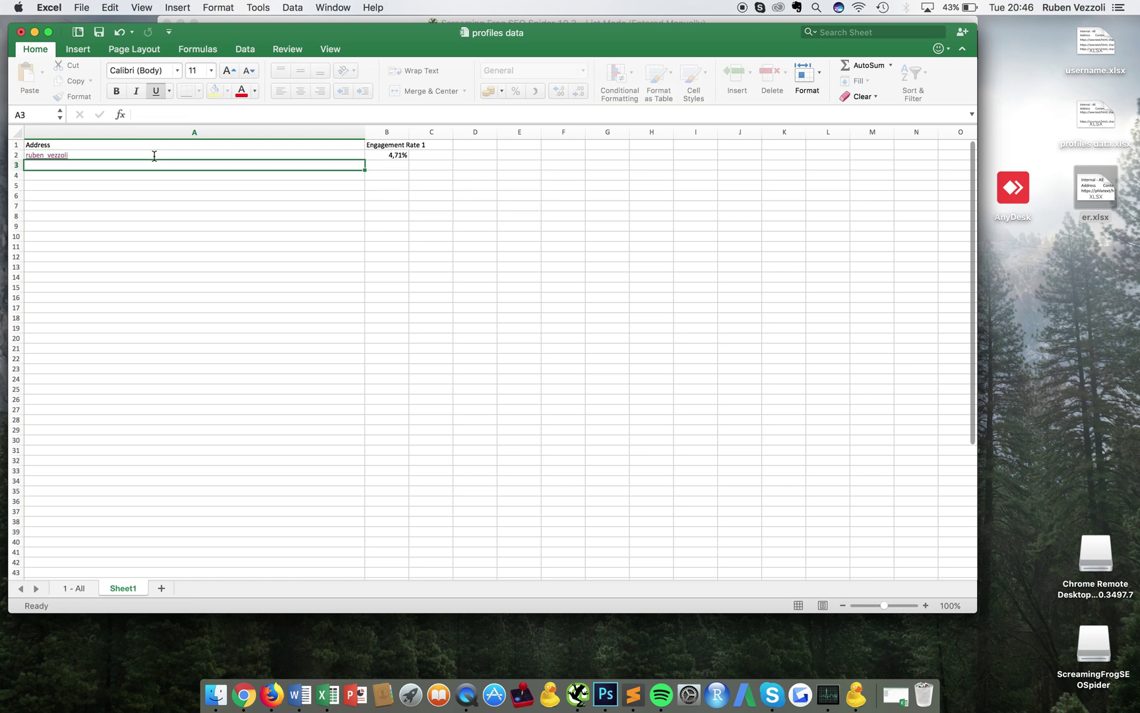
# On 1 - All, replace A3 with the same username and clear F3:J3
pyautogui.click(76, 590)
pyautogui.click(50, 169)
pyautogui.write('user')
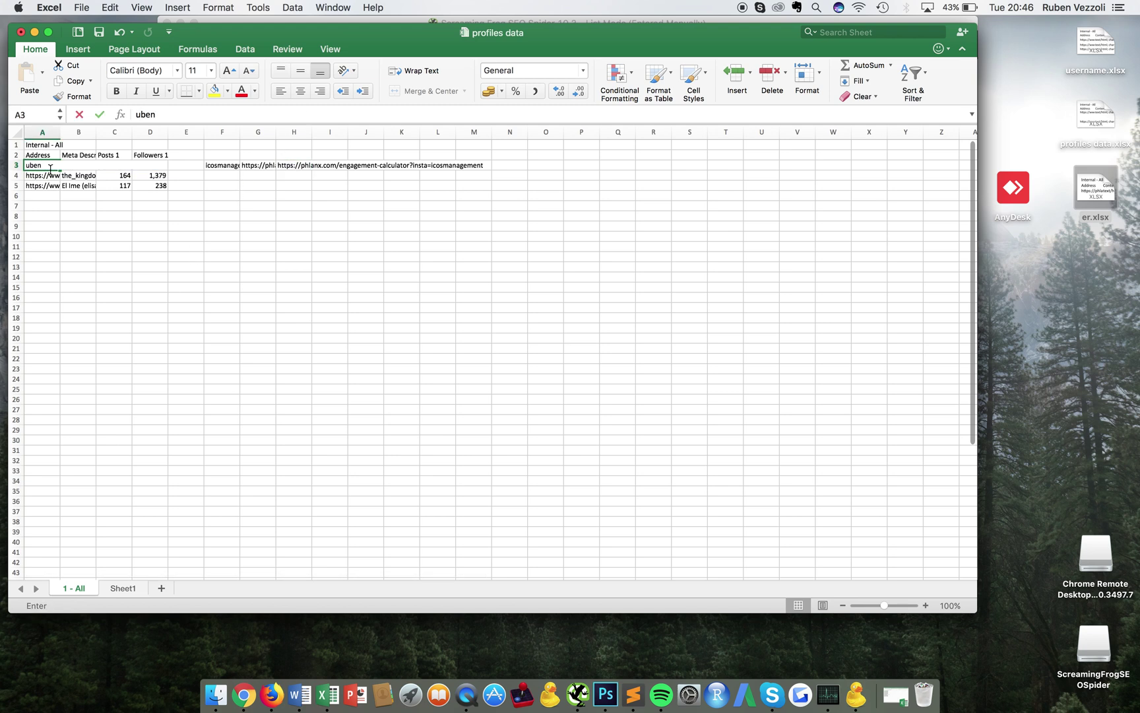
pyautogui.press('BackSpace')
pyautogui.press('BackSpace')
pyautogui.press('BackSpace')
pyautogui.press('BackSpace')
pyautogui.write('rub')
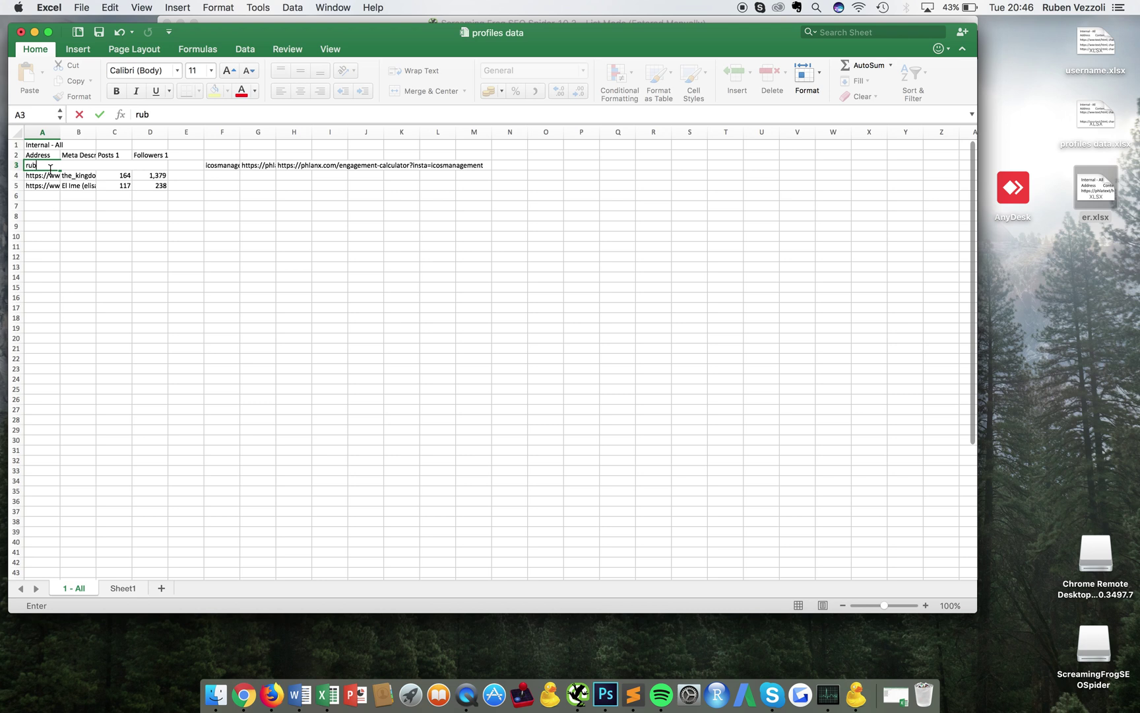
pyautogui.write('en_vezzoli')
pyautogui.press('Return')
pyautogui.moveTo(232, 165); pyautogui.dragTo(370, 165)
pyautogui.press('Delete')
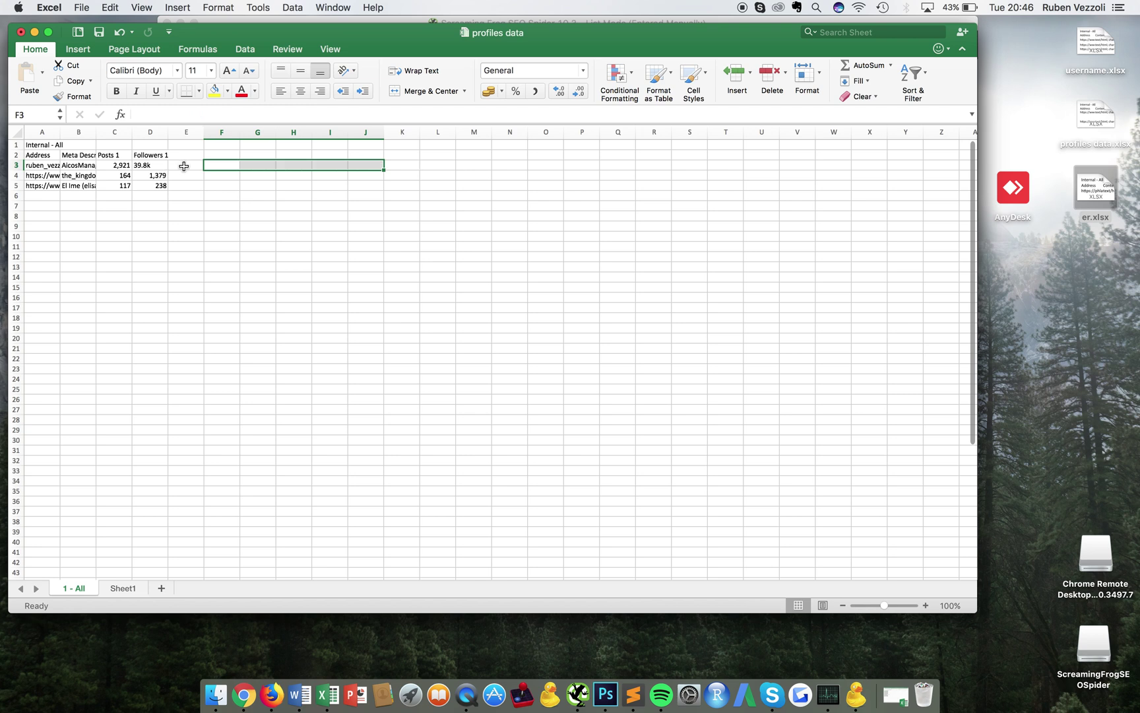
pyautogui.click(184, 166)
# Enter =VLOOKUP(A3;Sheet1!$A$1:$B$2;2;0) in E3 of 1 - All, returning 0,0471
pyautogui.write('=')
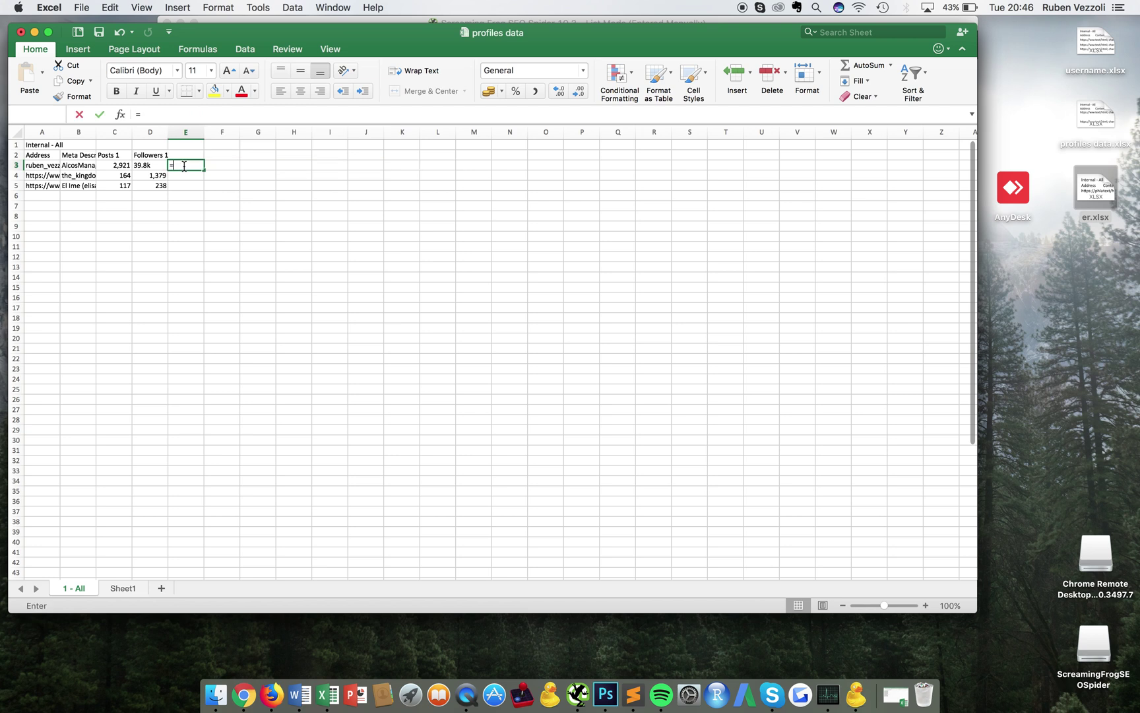
pyautogui.write('vlookup(')
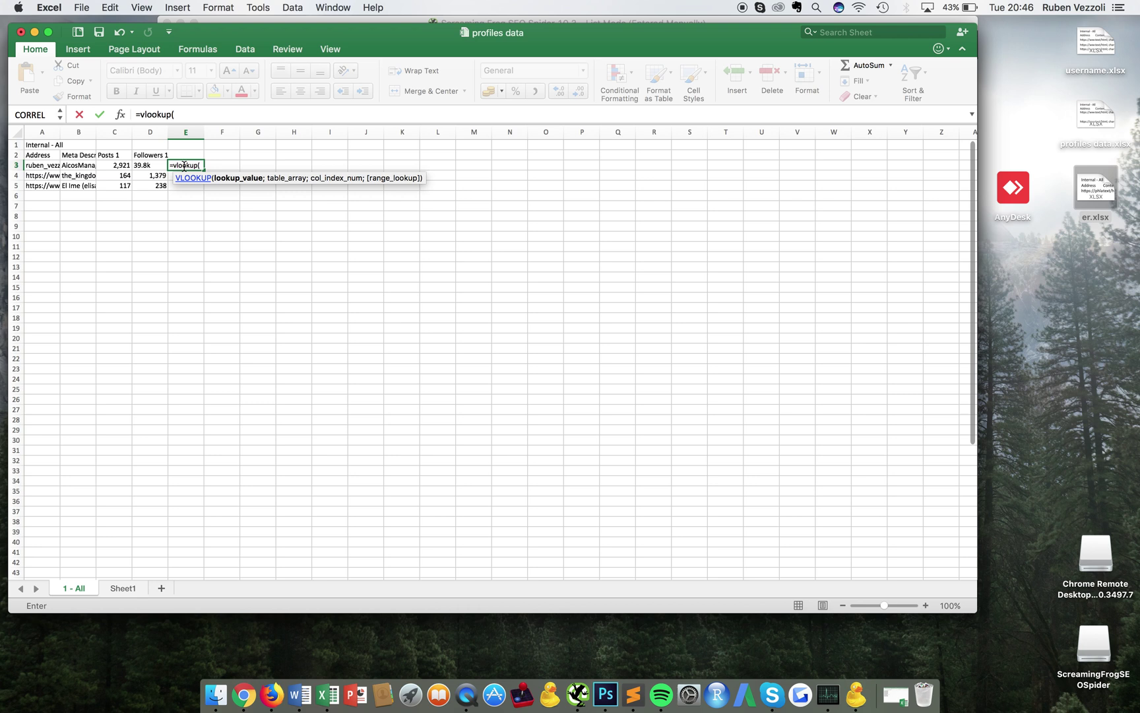
pyautogui.click(50, 166)
pyautogui.write(';')
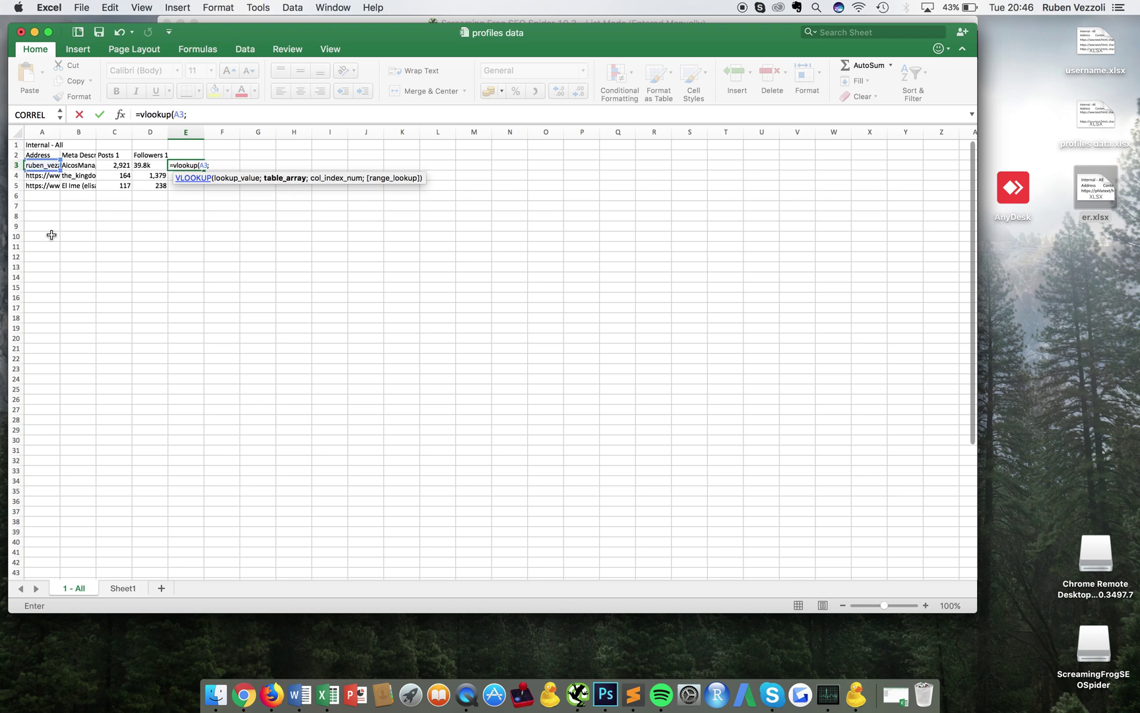
pyautogui.click(124, 587)
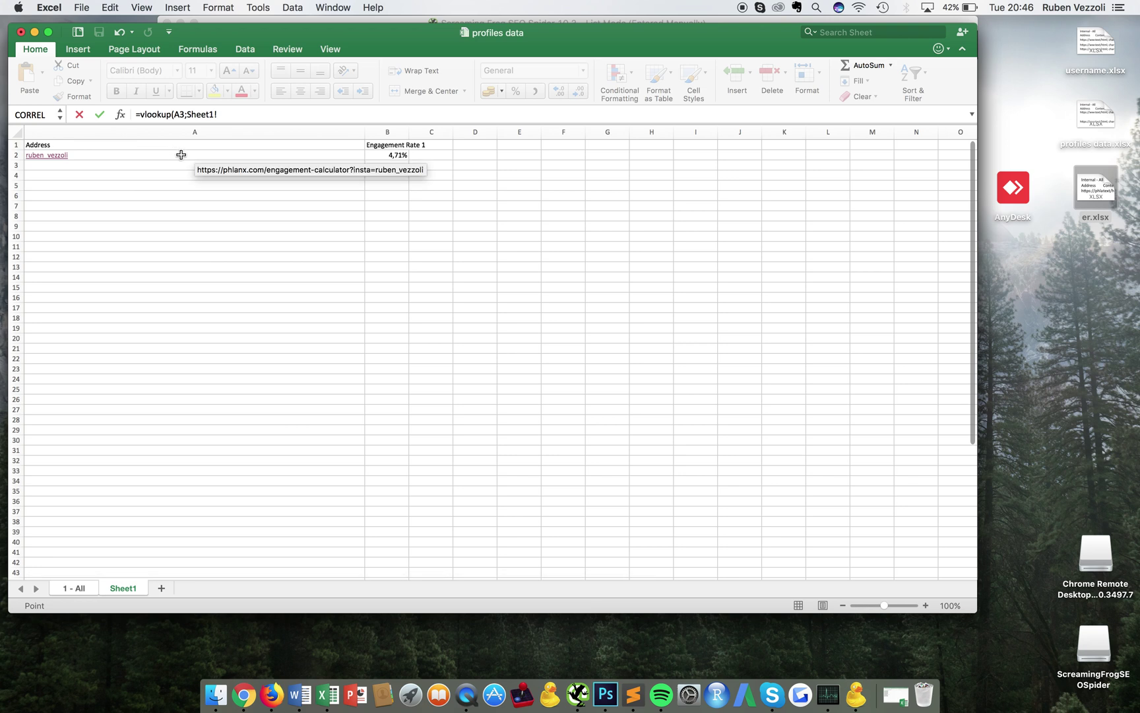
pyautogui.moveTo(191, 148); pyautogui.dragTo(394, 157)
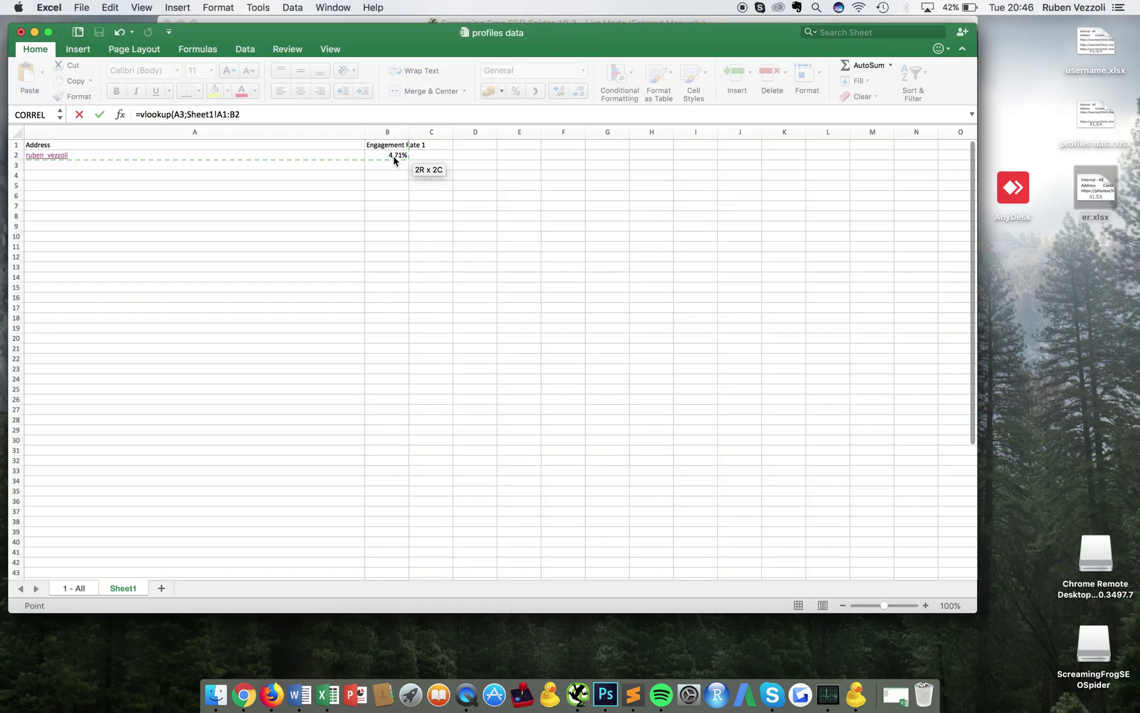
pyautogui.press('F4')
pyautogui.write(';')
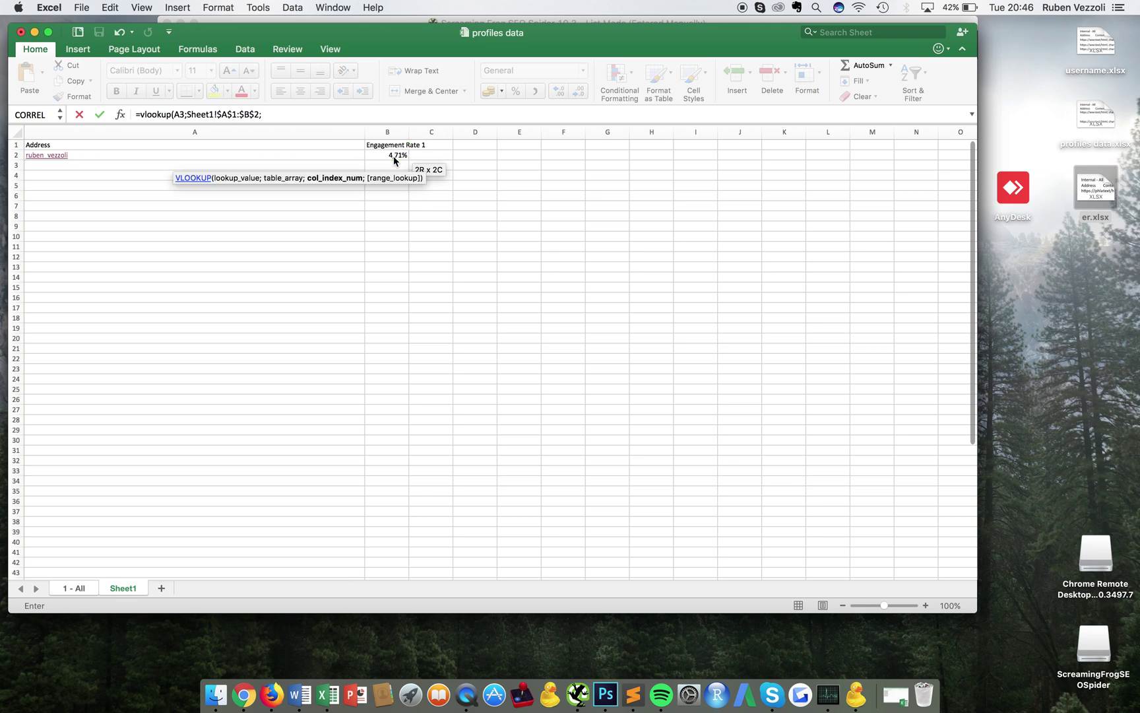
pyautogui.write('2,')
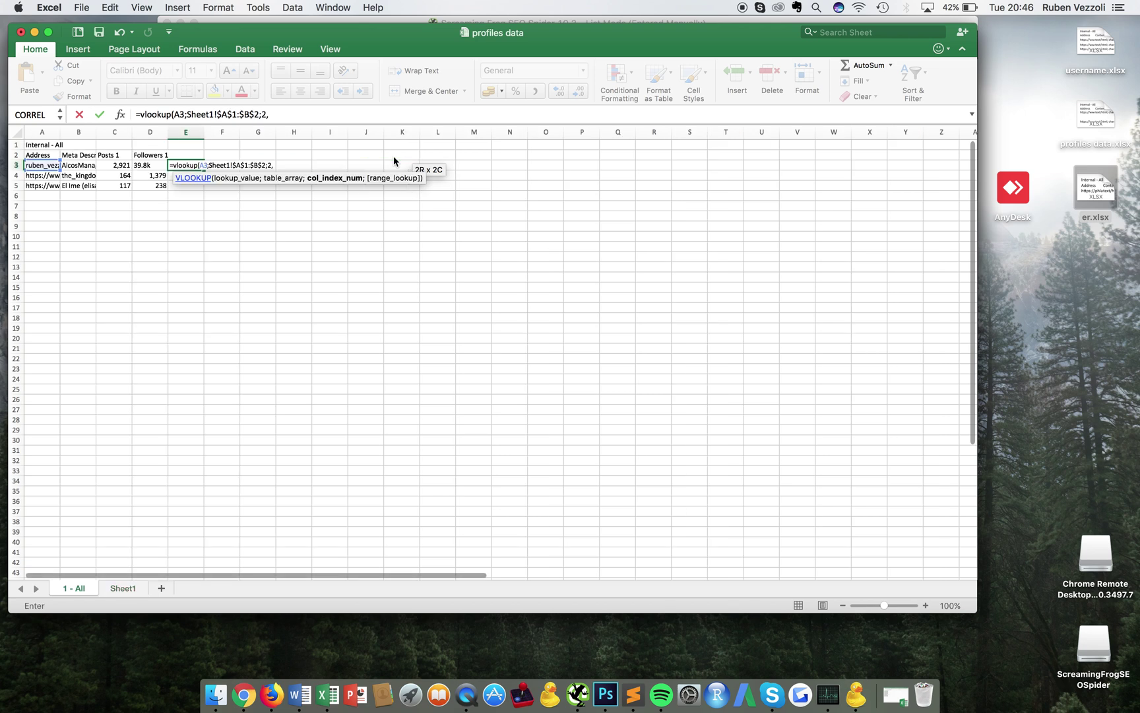
pyautogui.write('0')
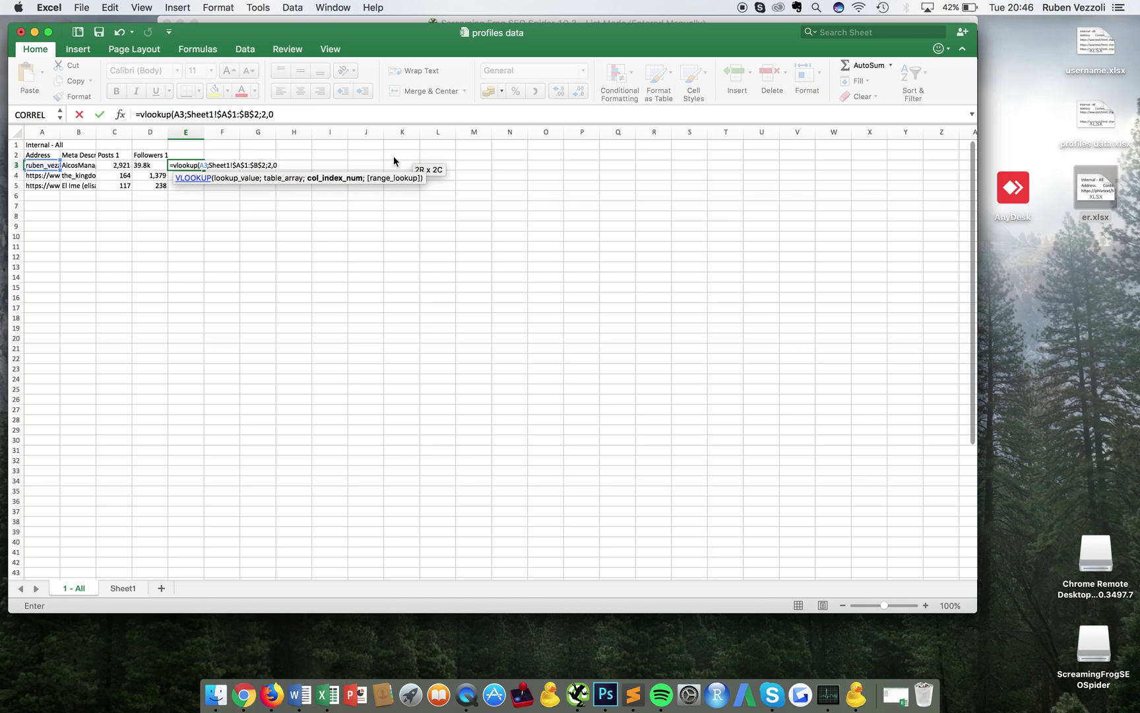
pyautogui.press('BackSpace')
pyautogui.press('BackSpace')
pyautogui.write(';0)')
pyautogui.press('Return')
pyautogui.click(193, 165)
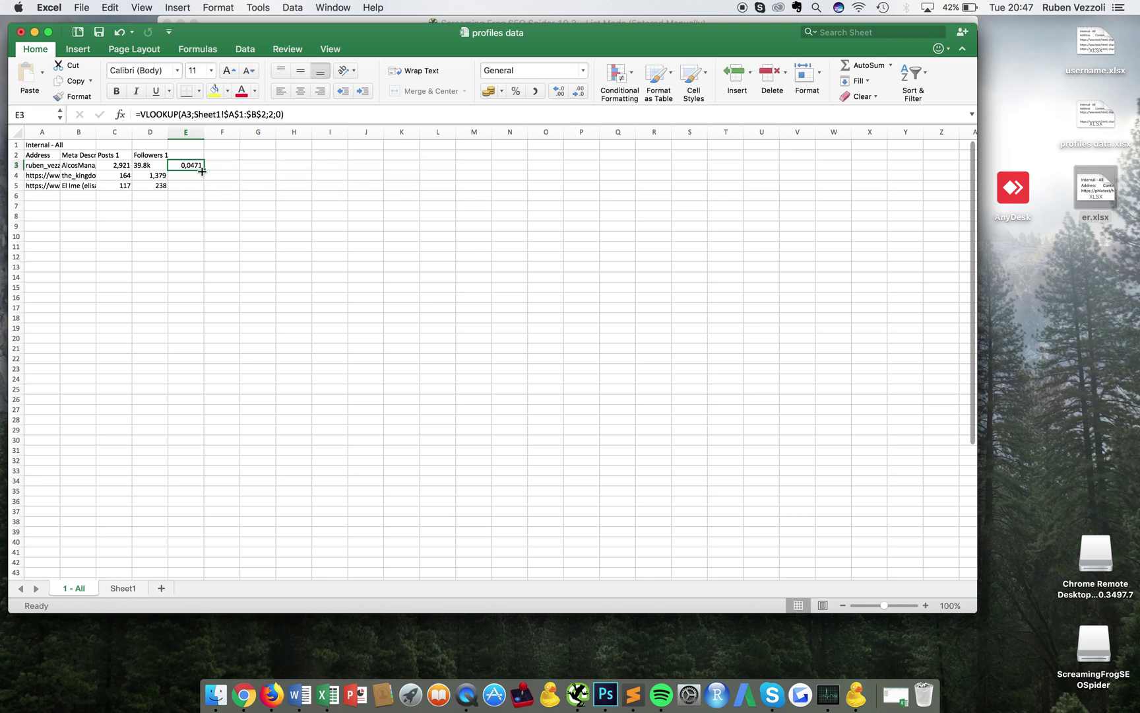